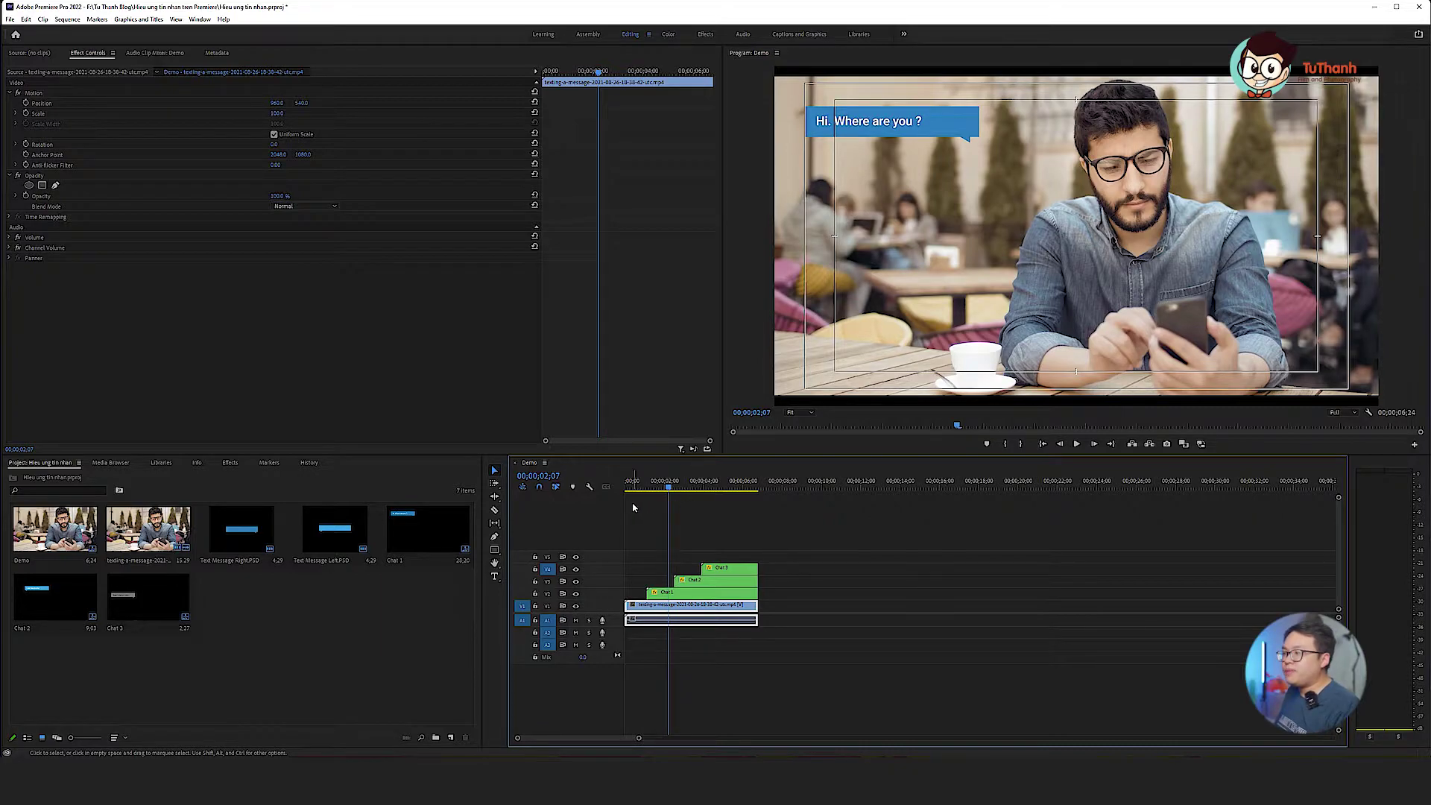
- Check both bubbles in Demo at 00;00;03;28, then open the raw café texting clip in the Source monitor
left_click_drag(676, 486, 702, 486)
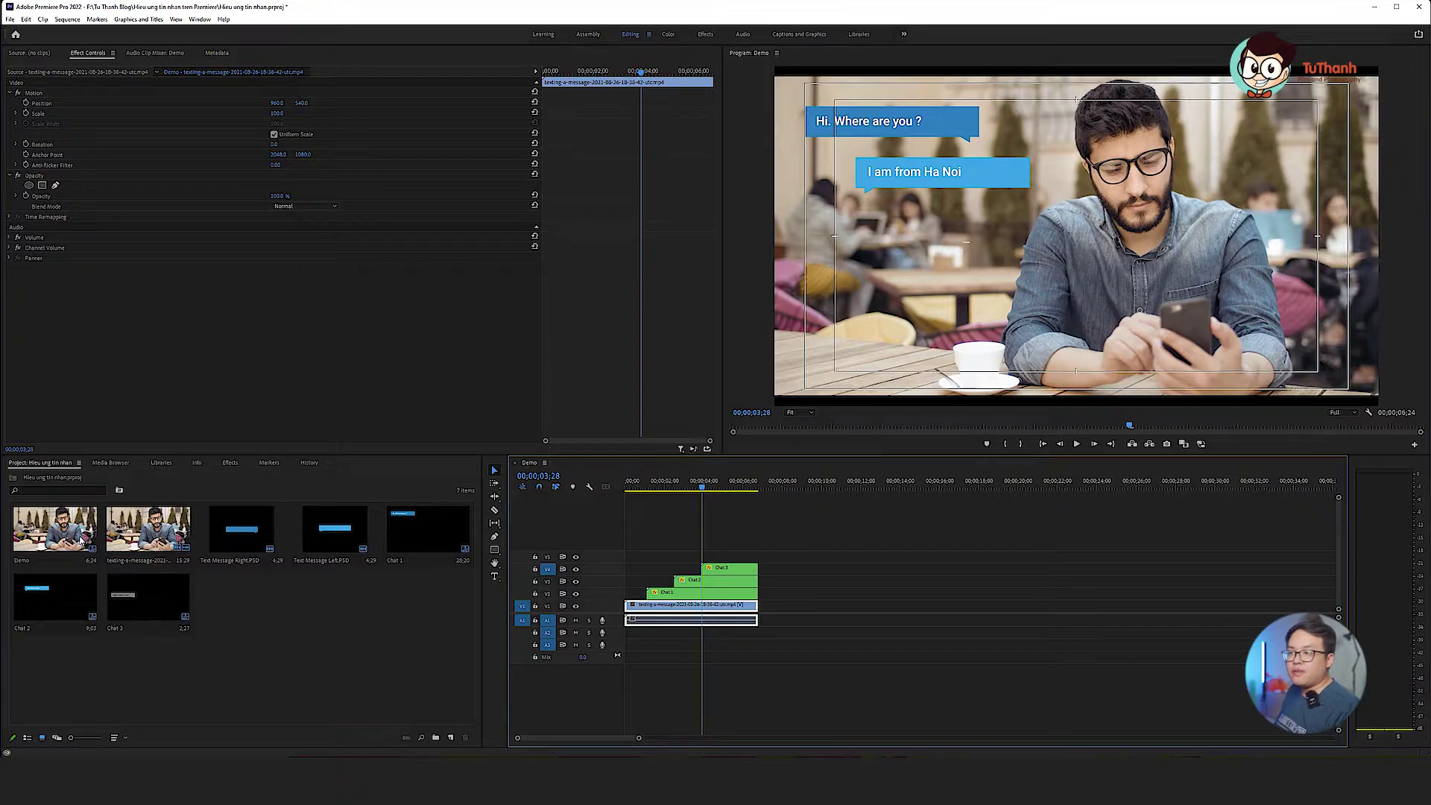
double_click(162, 535)
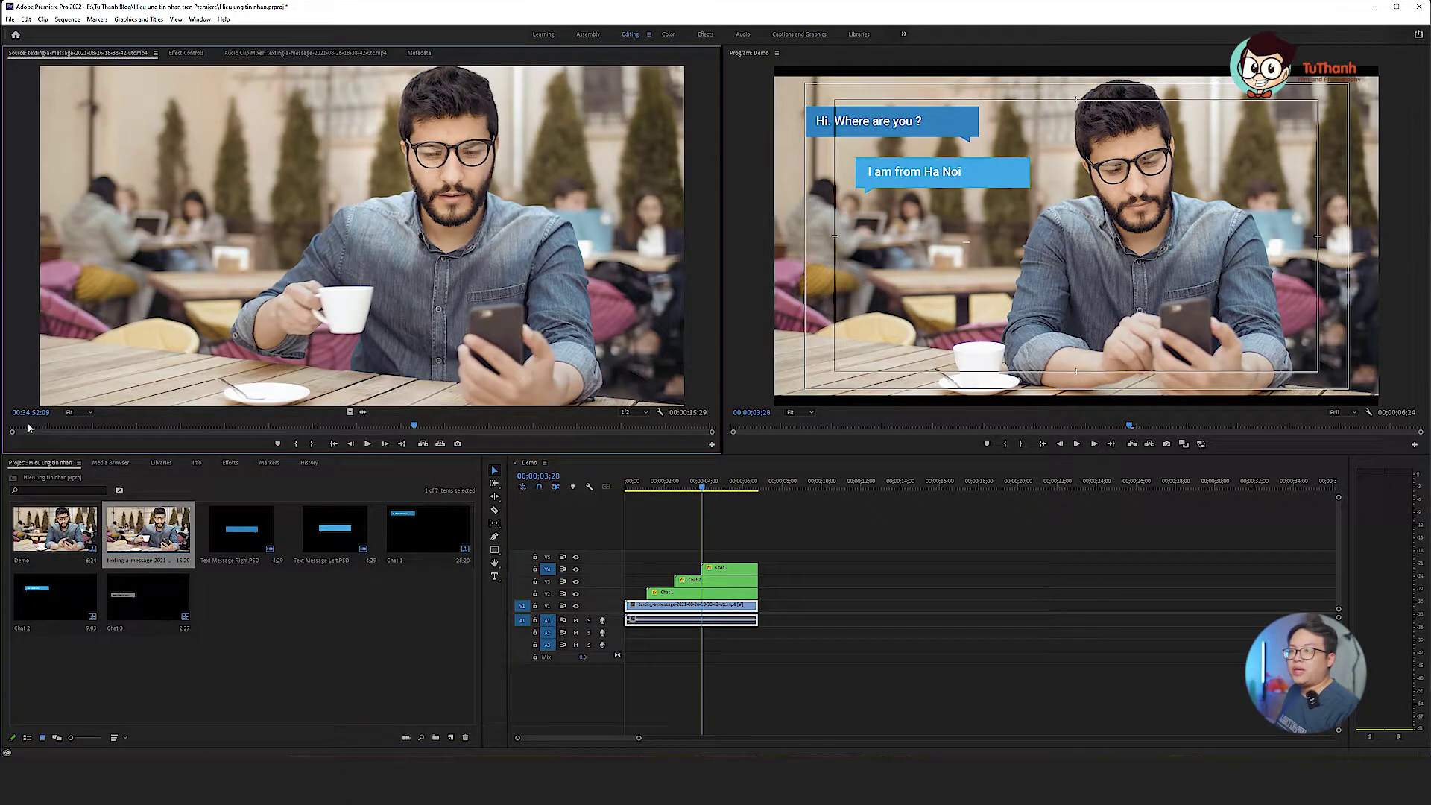
- Create a new sequence named Demo 2
left_click(30, 428)
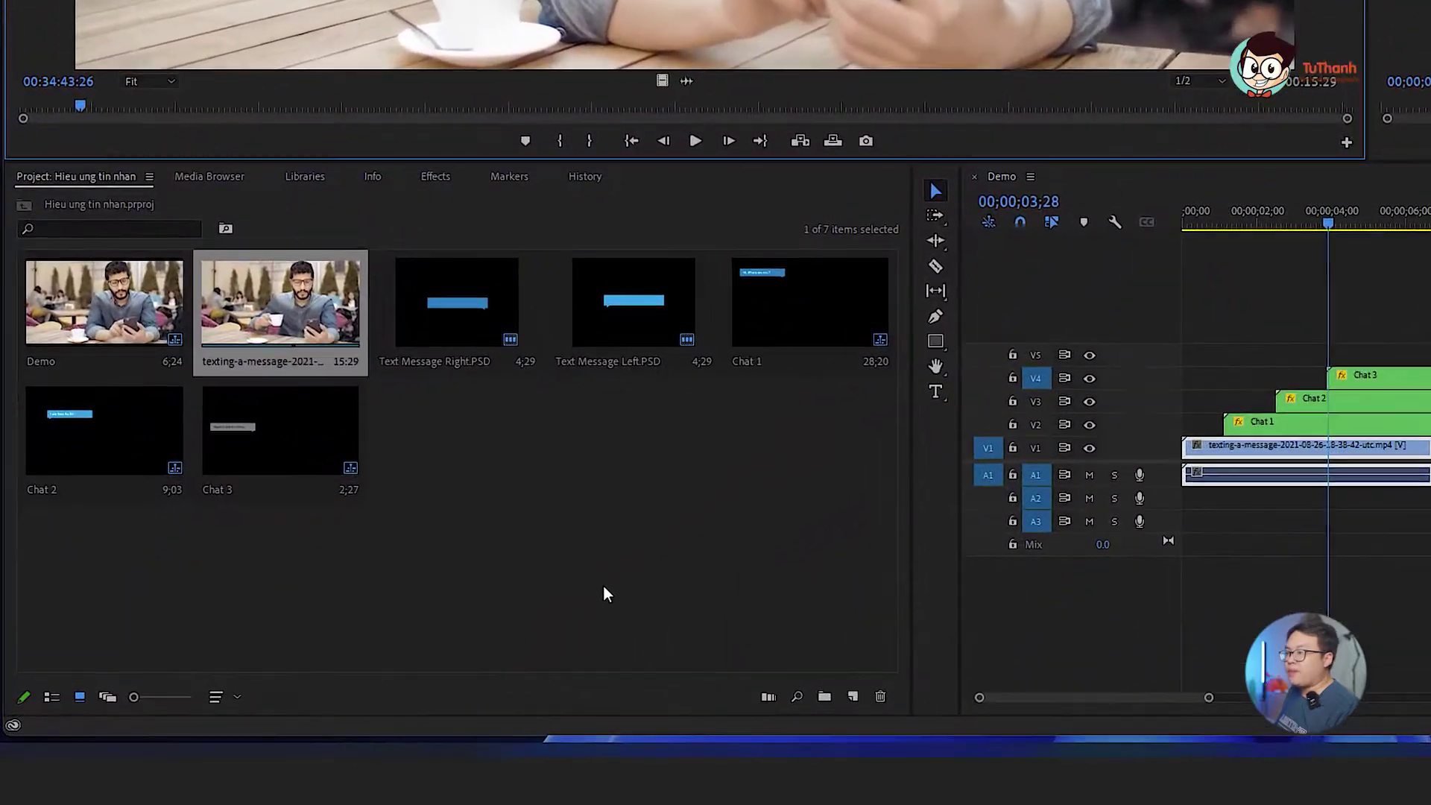
right_click(495, 474)
mouse_move(548, 190)
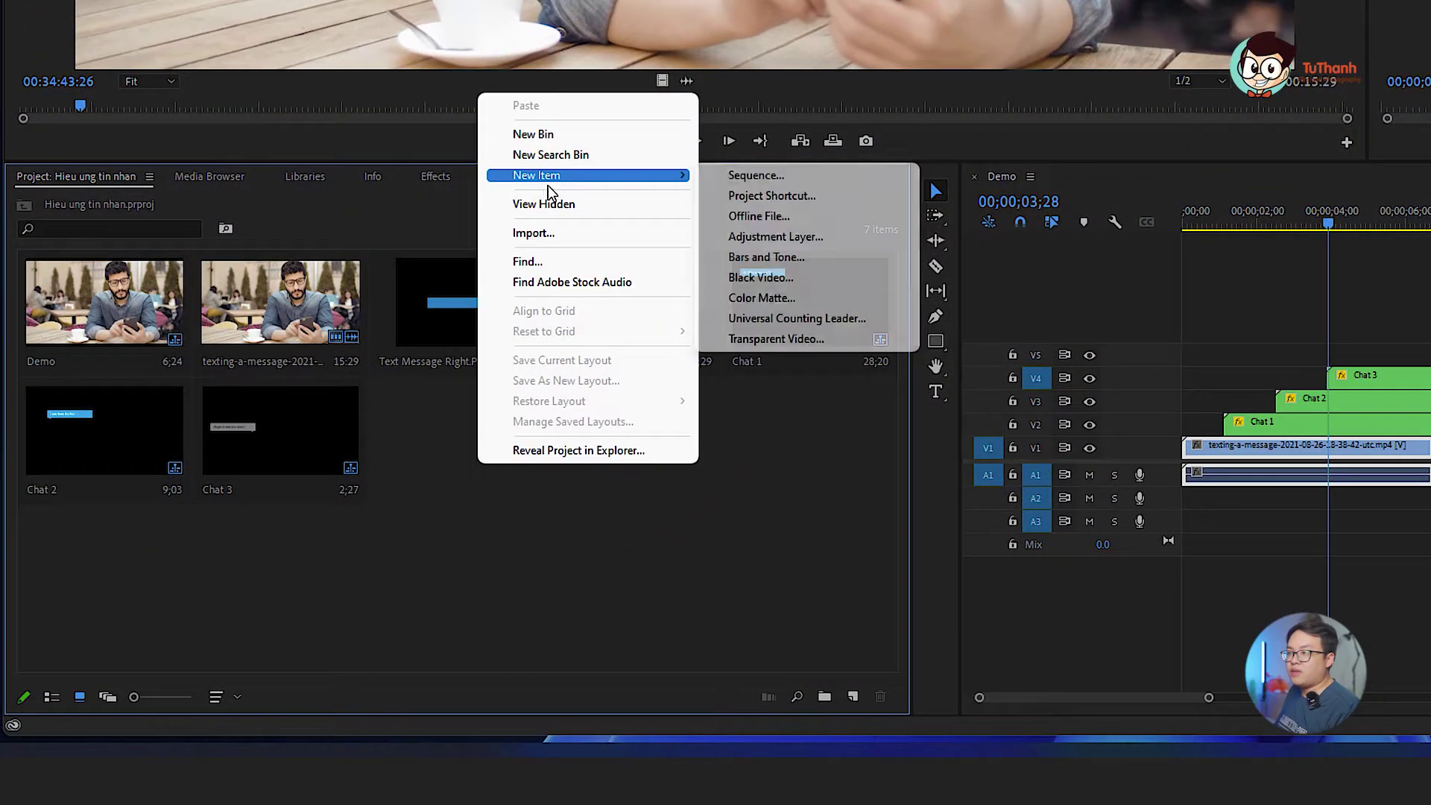
left_click(758, 179)
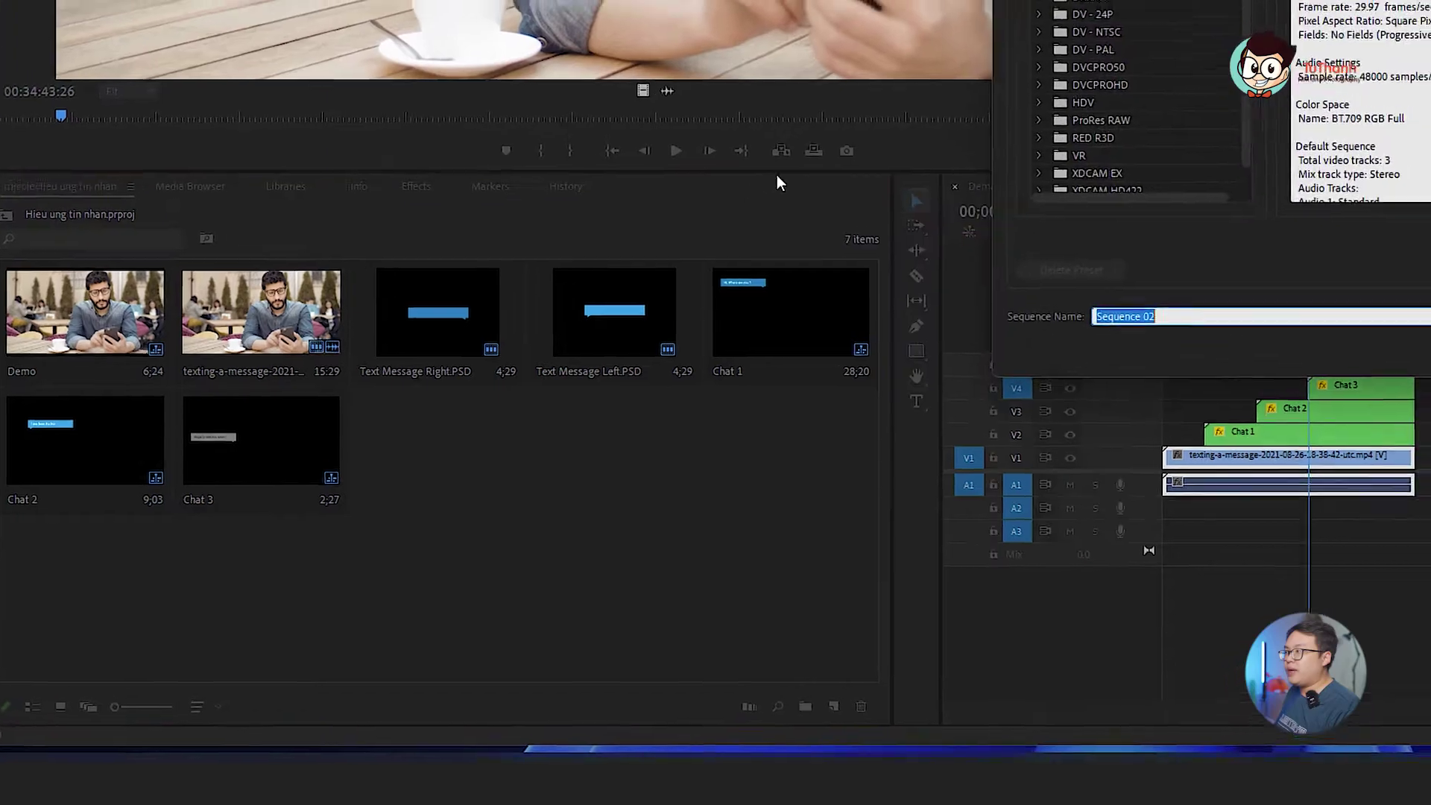
type("Demo 2")
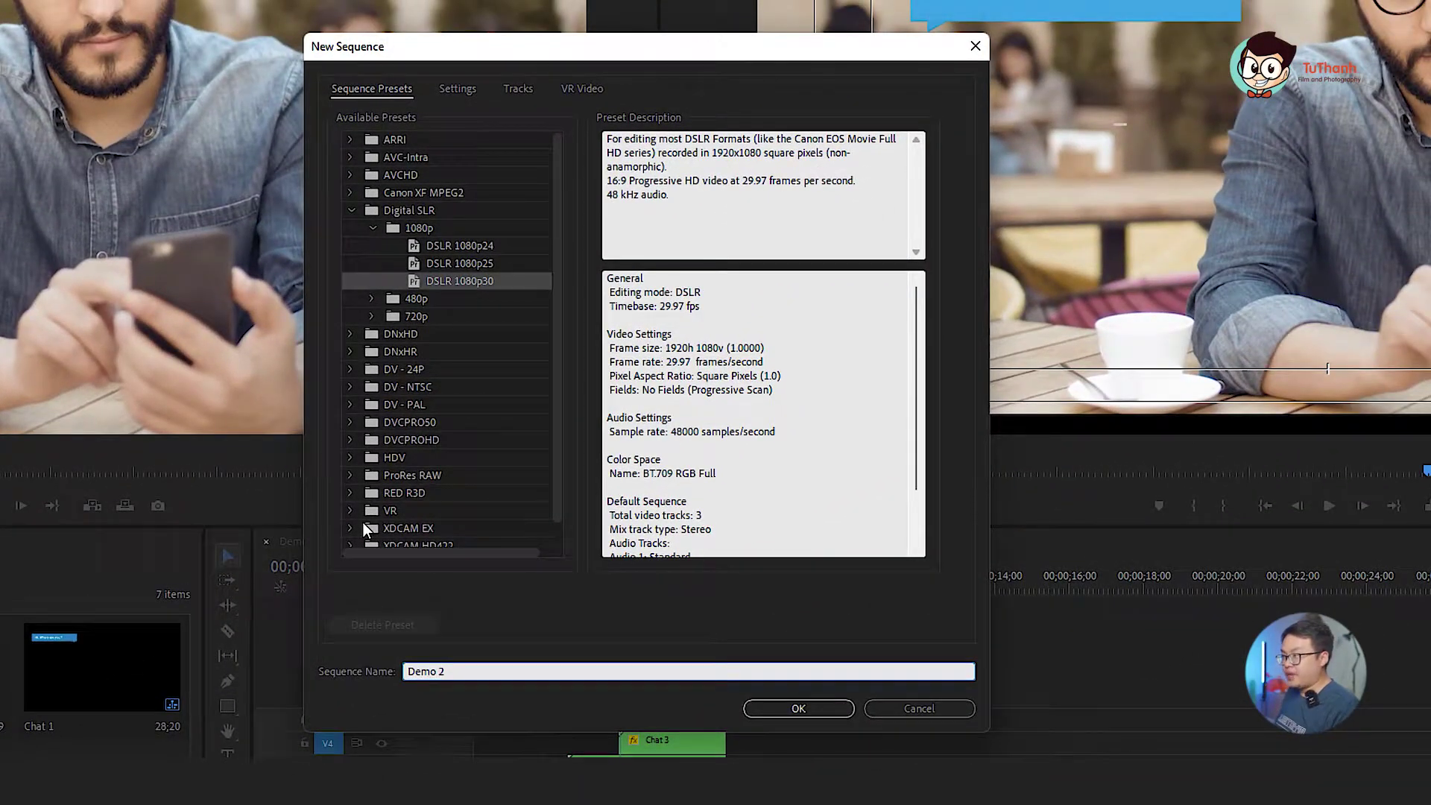
key("Return")
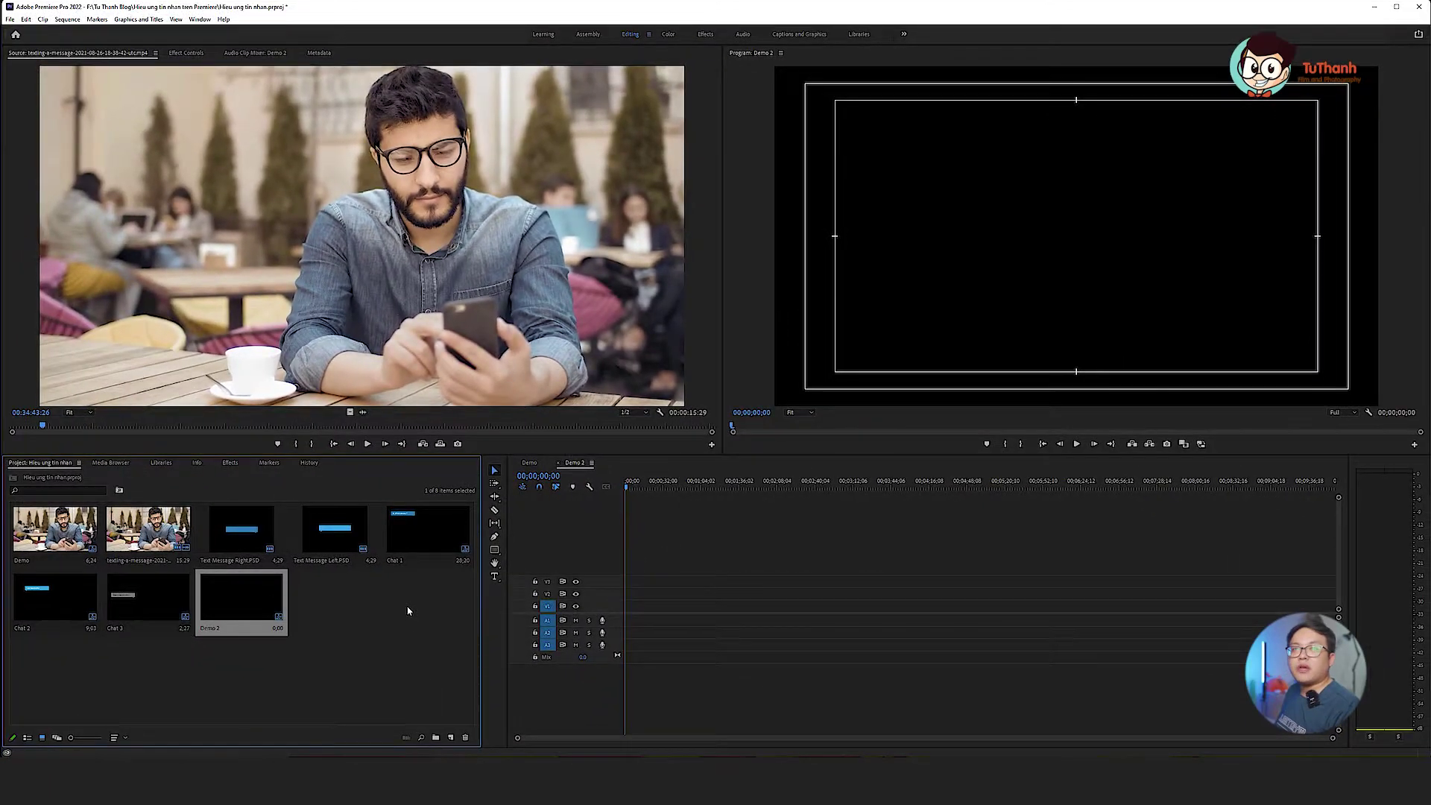
- Add the café clip to Demo 2, keeping existing sequence settings, and scale it to frame size
mouse_move(151, 536)
left_mouse_down()
mouse_move(679, 598)
mouse_move(628, 598)
left_mouse_up()
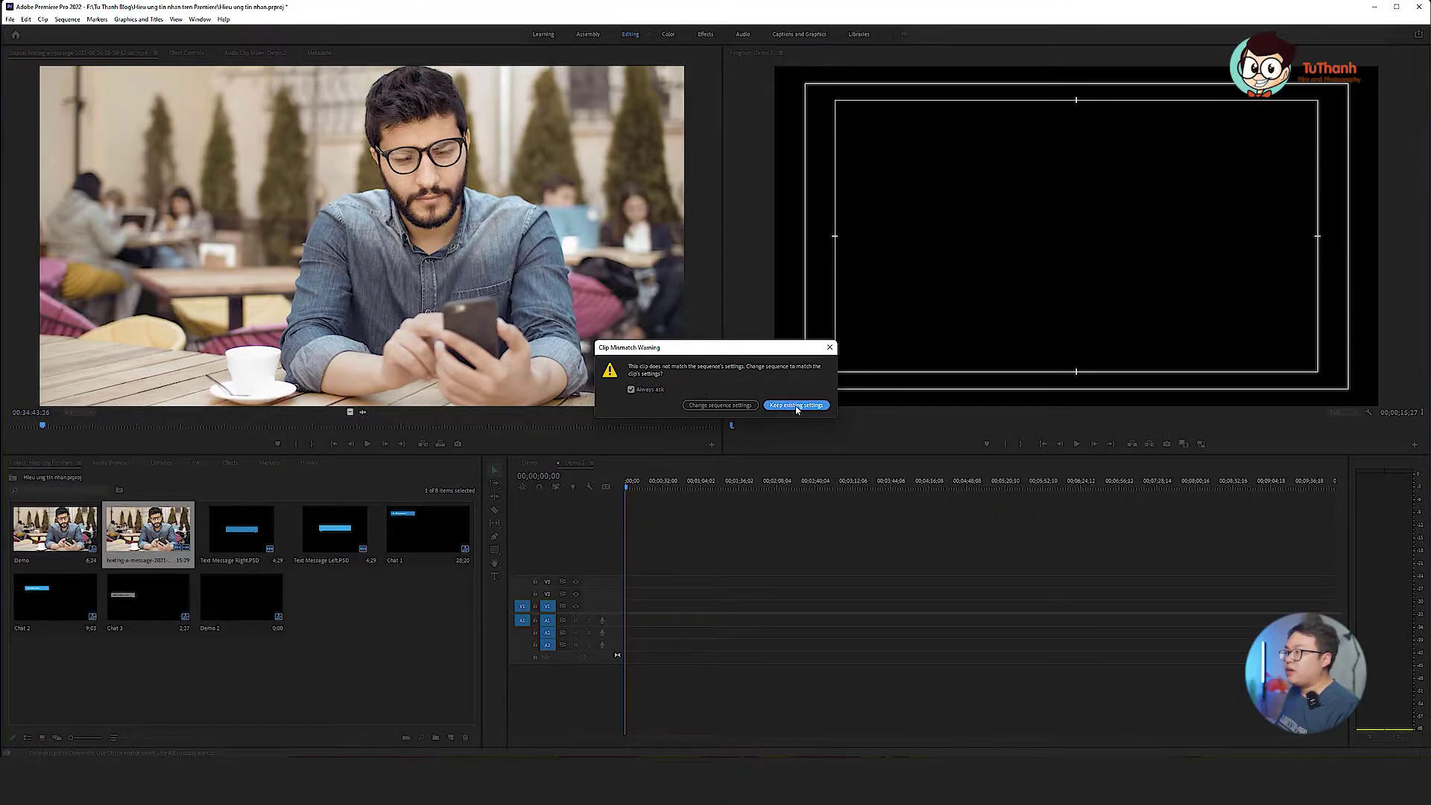
left_click(797, 406)
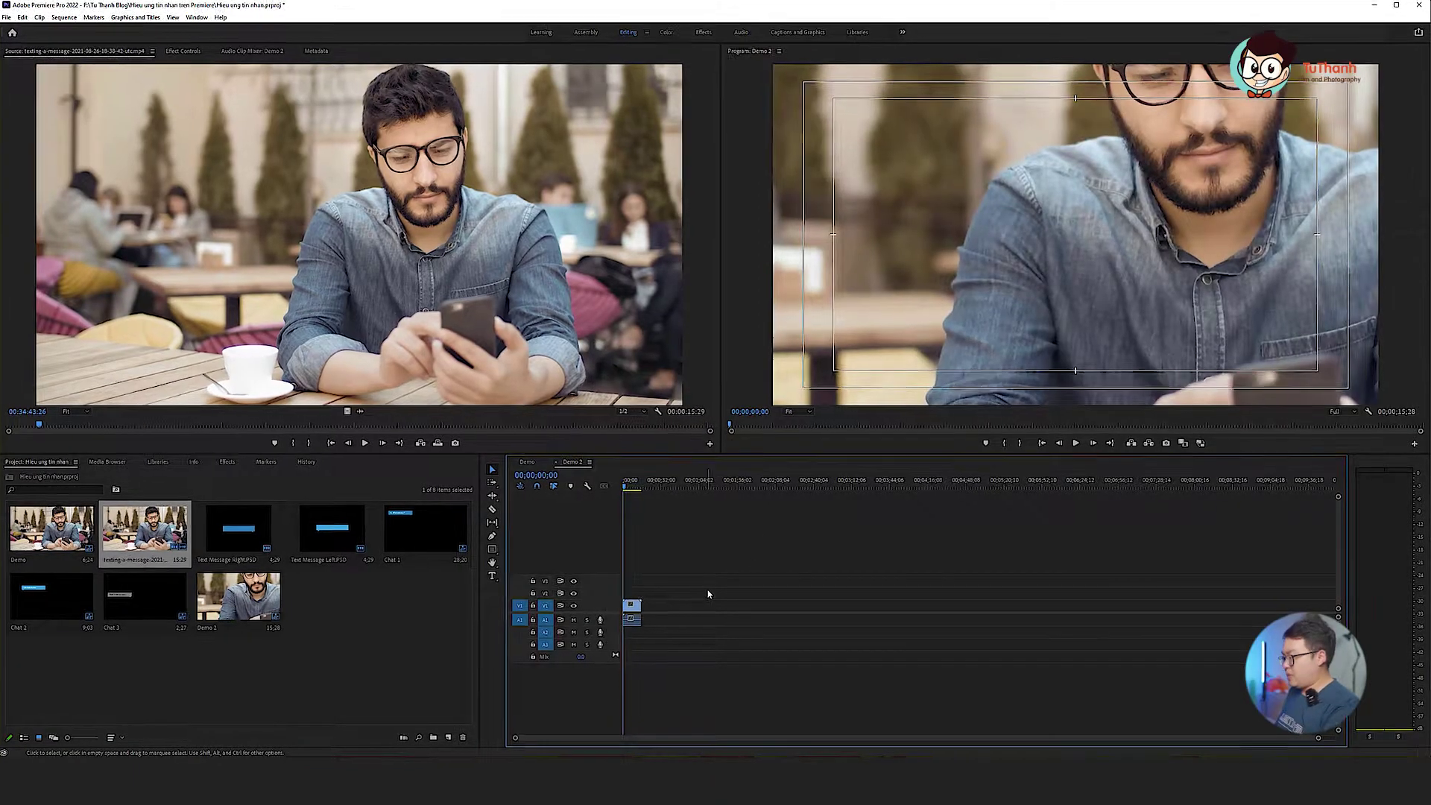
key("equal")
right_click(666, 612)
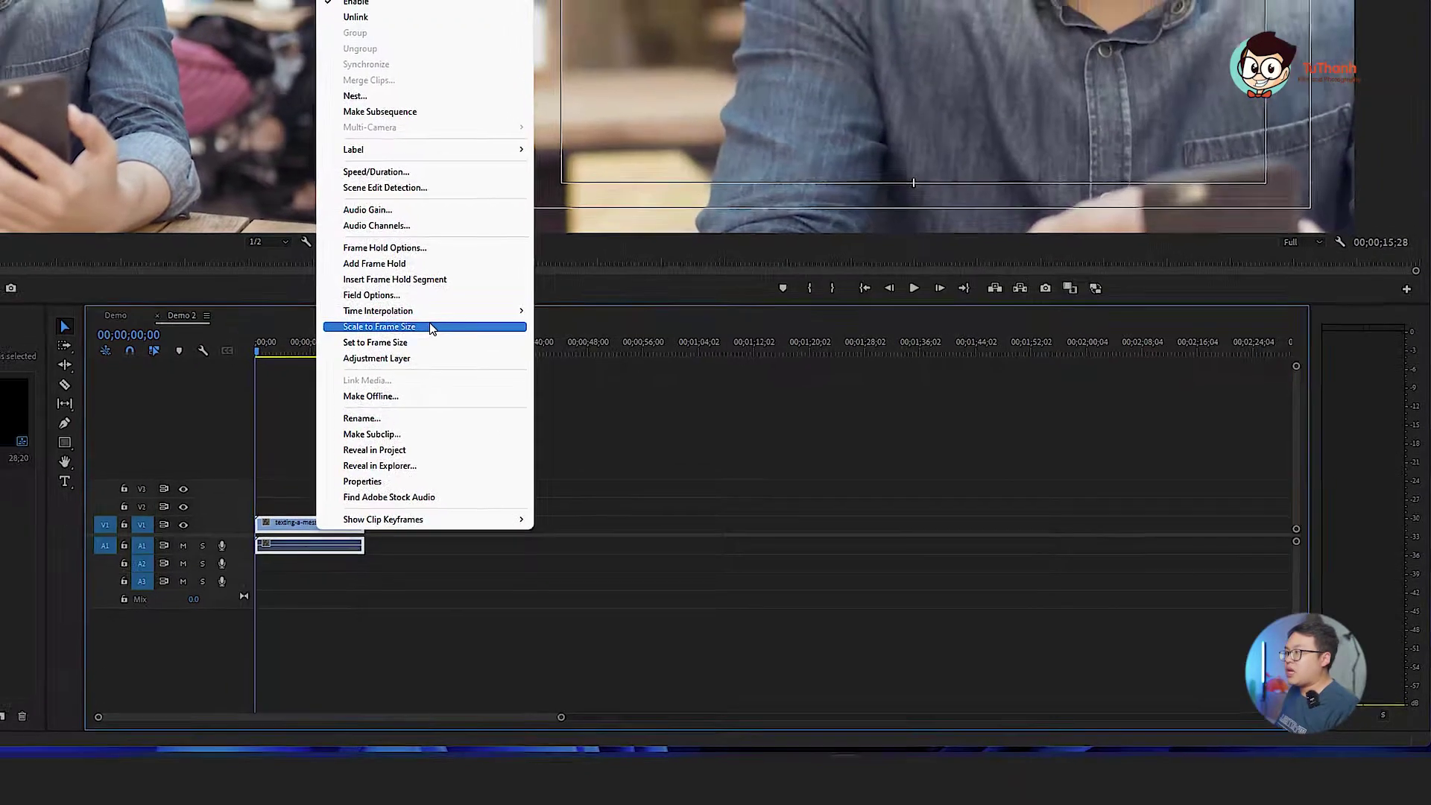
left_click(404, 315)
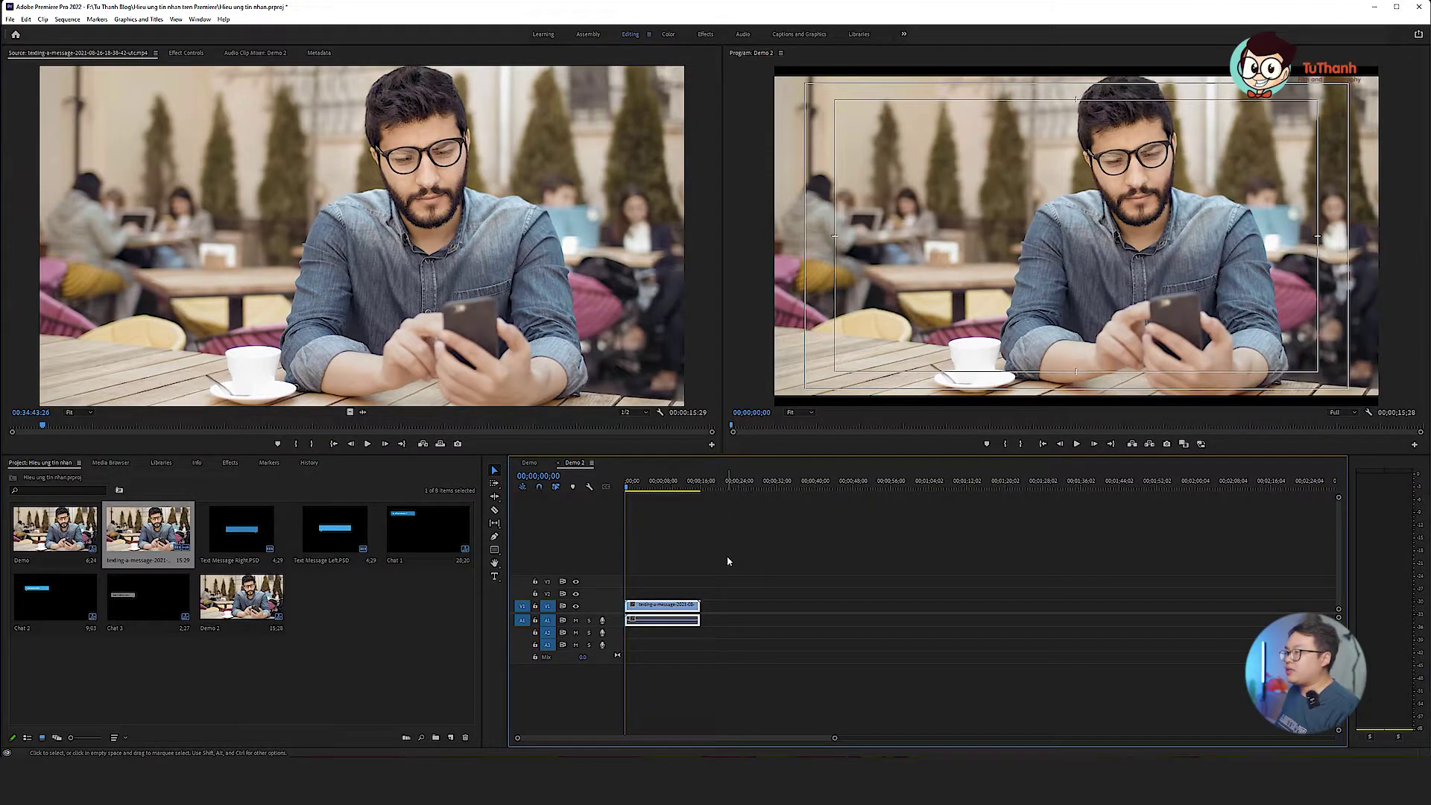
key("space")
key("space")
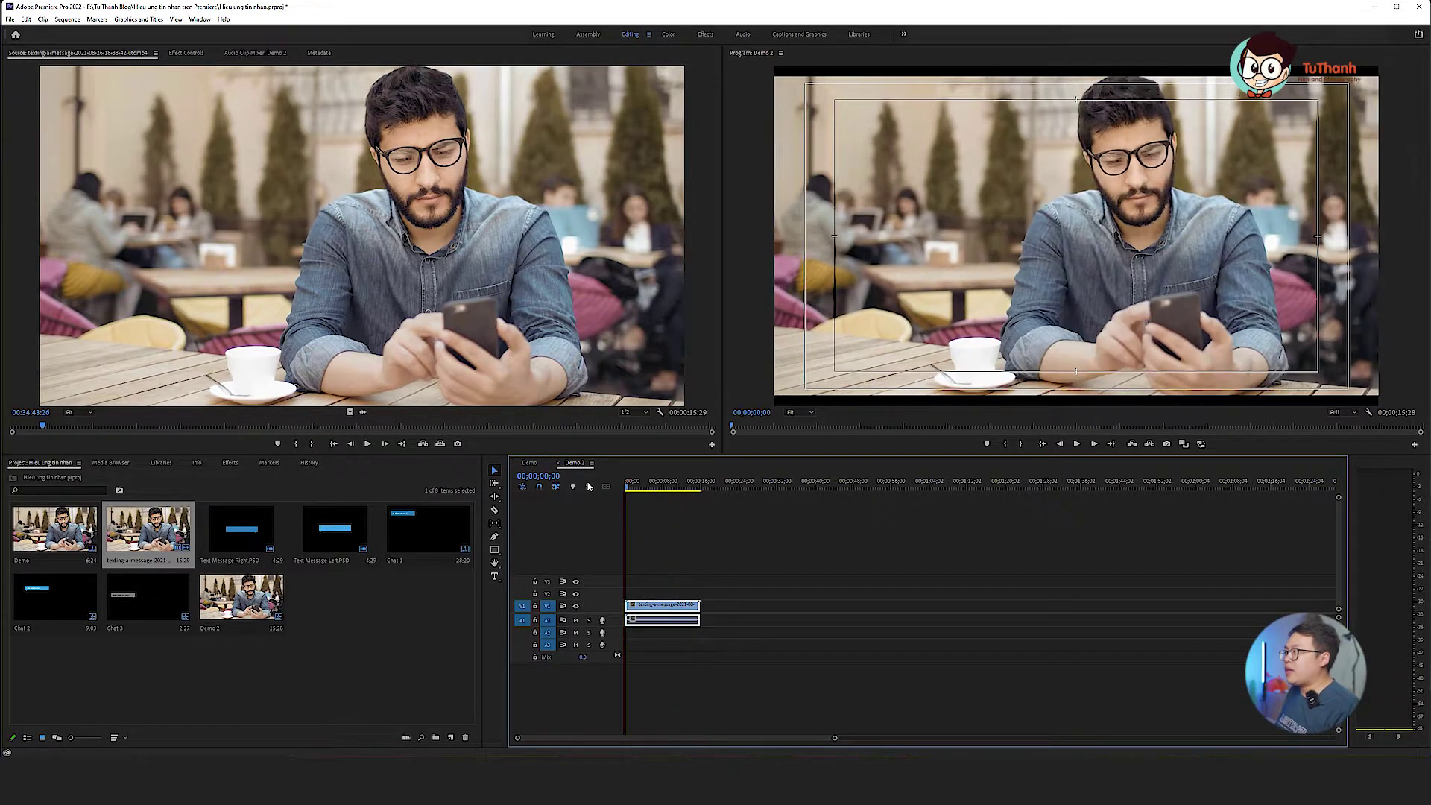
- Preview the Text Message Right and Text Message Left bubble graphics in the Source monitor
left_click(793, 595)
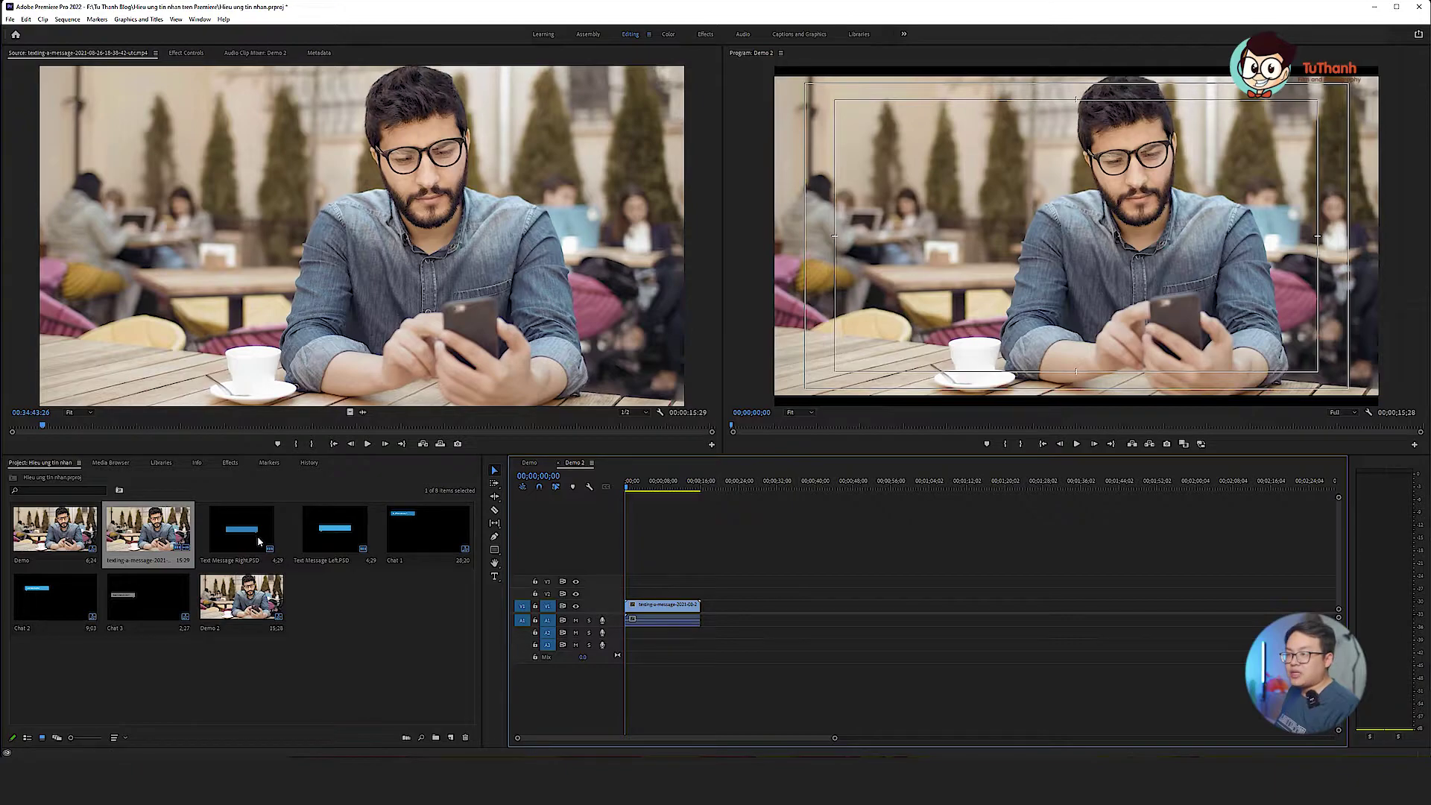
double_click(234, 544)
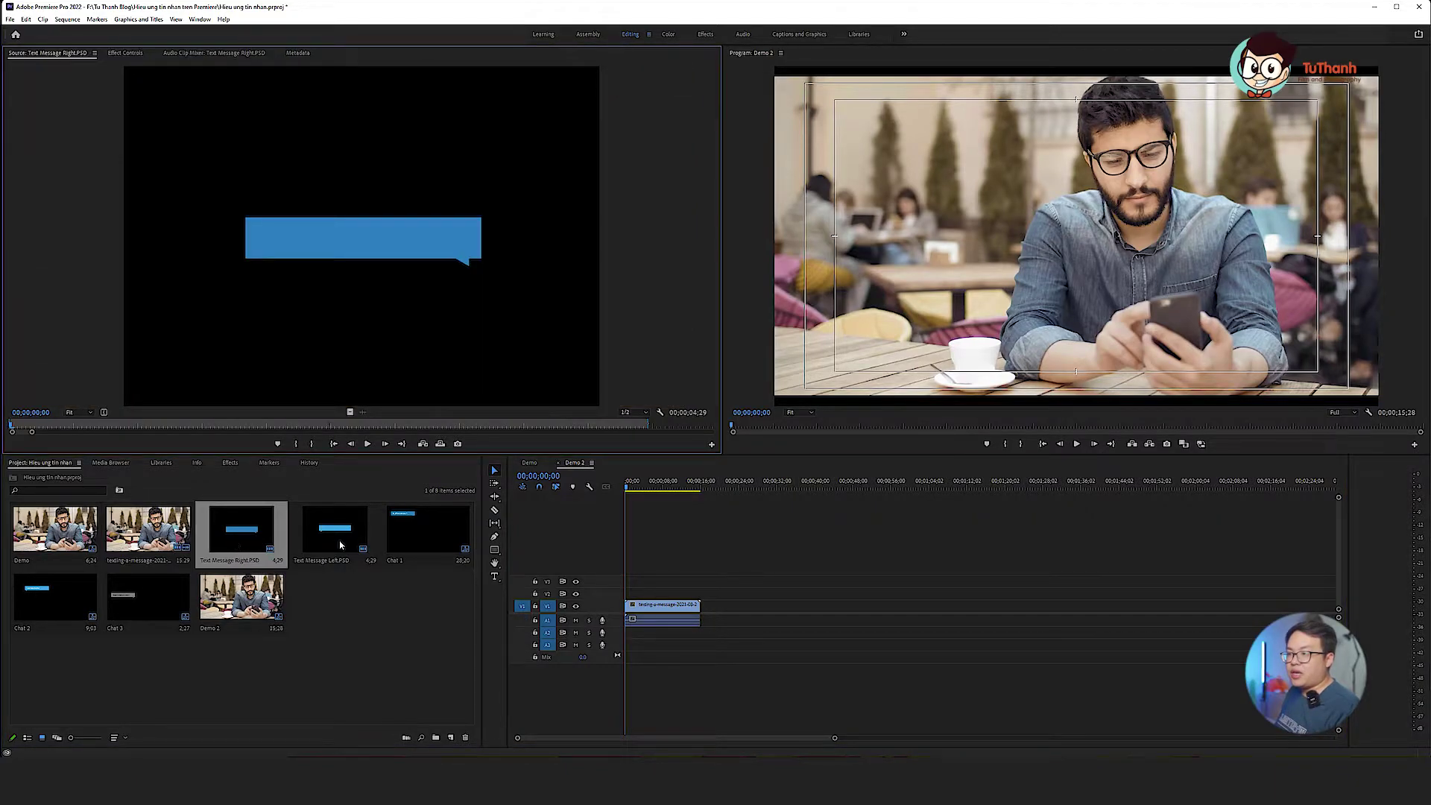
double_click(334, 538)
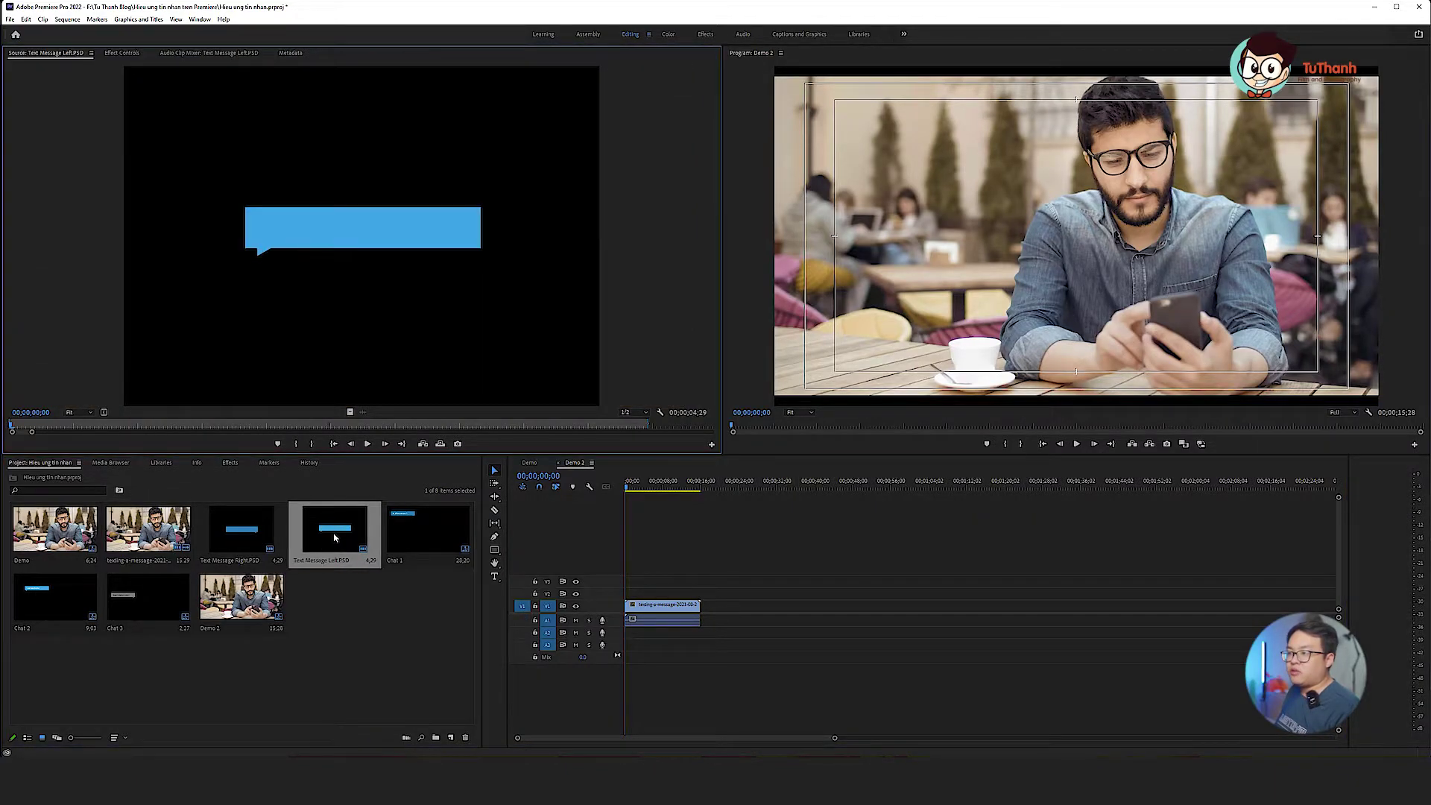
double_click(233, 517)
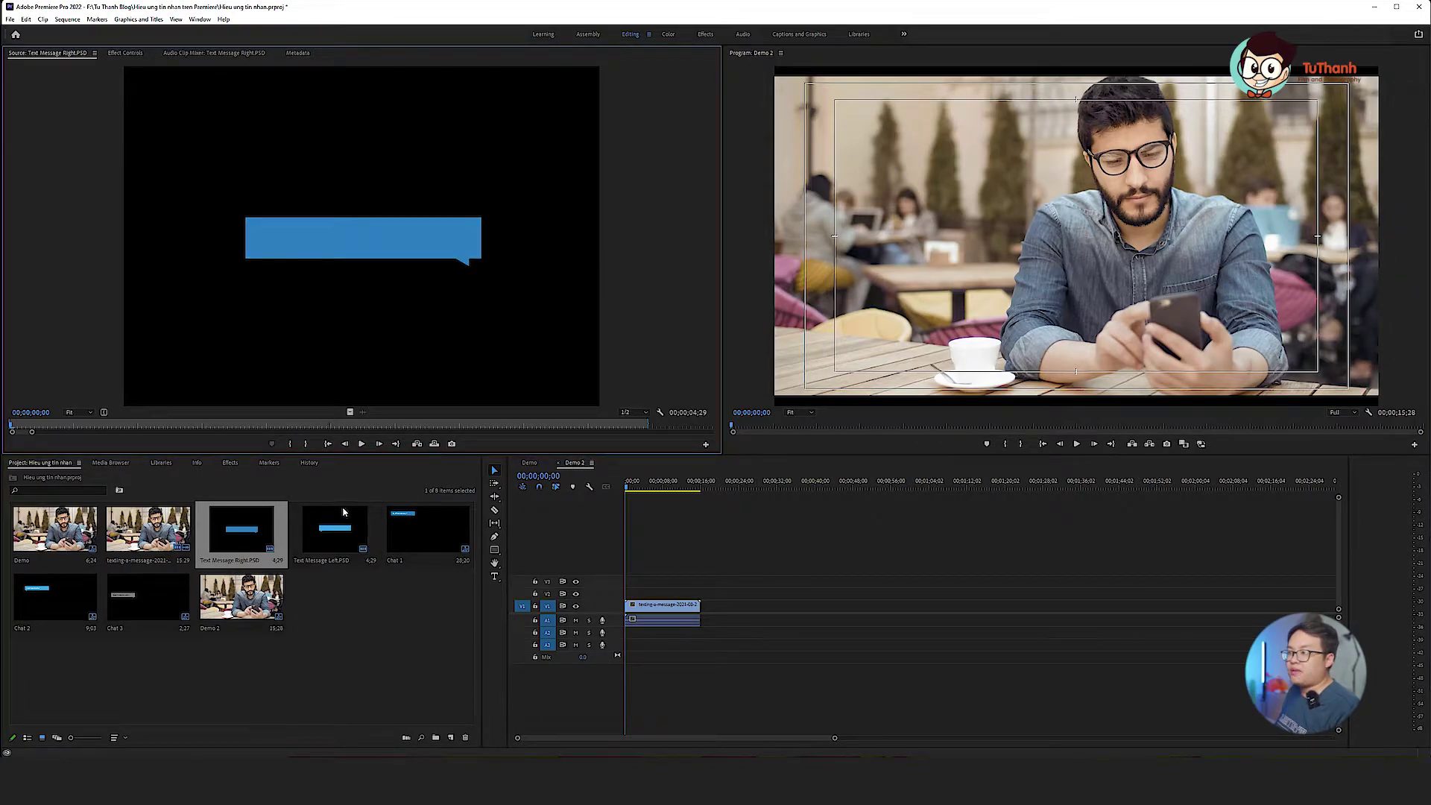
double_click(344, 512)
- Place Text Message Right.PSD on V2 above the café clip, starting at 00;00;01;00
left_click(234, 511)
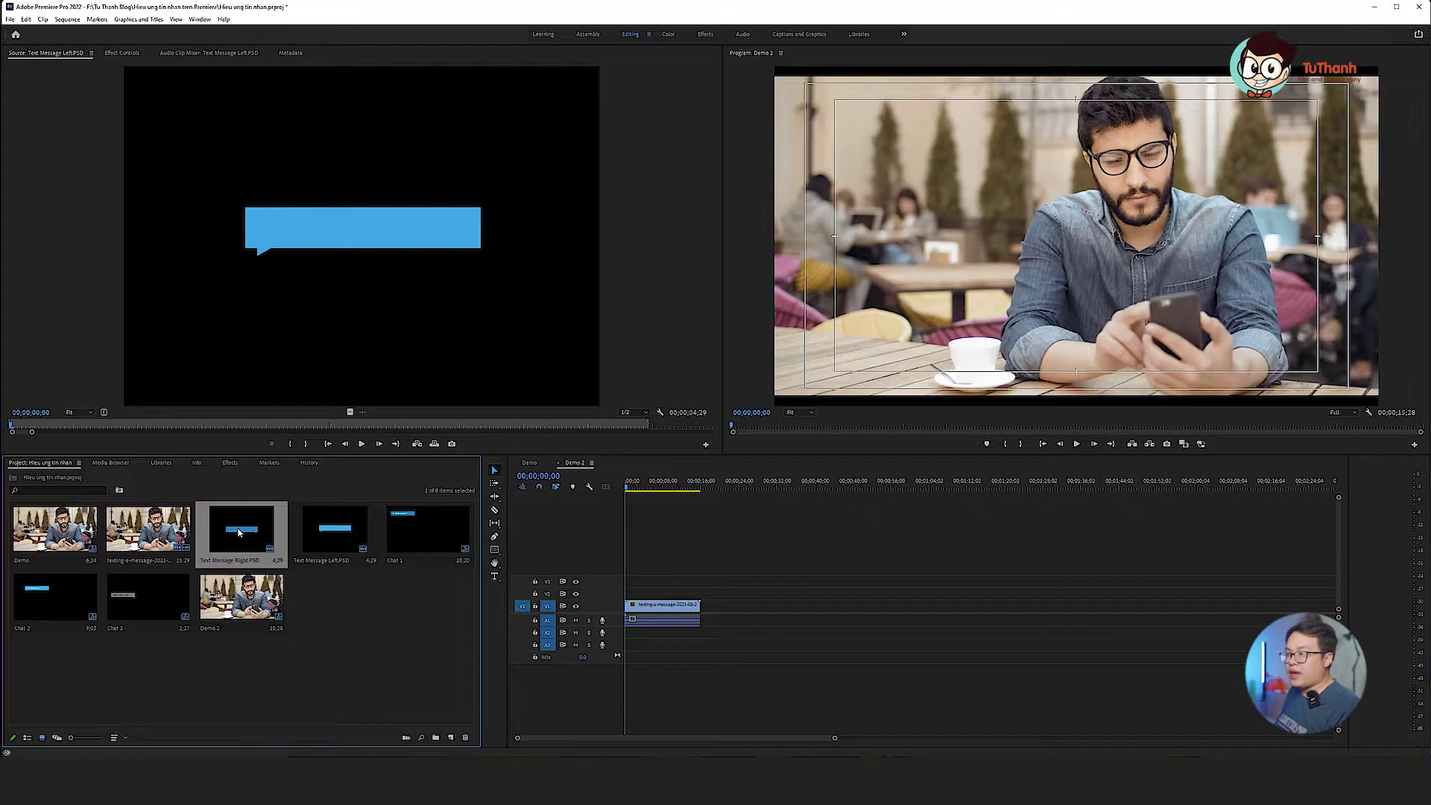
left_click_drag(239, 532, 671, 593)
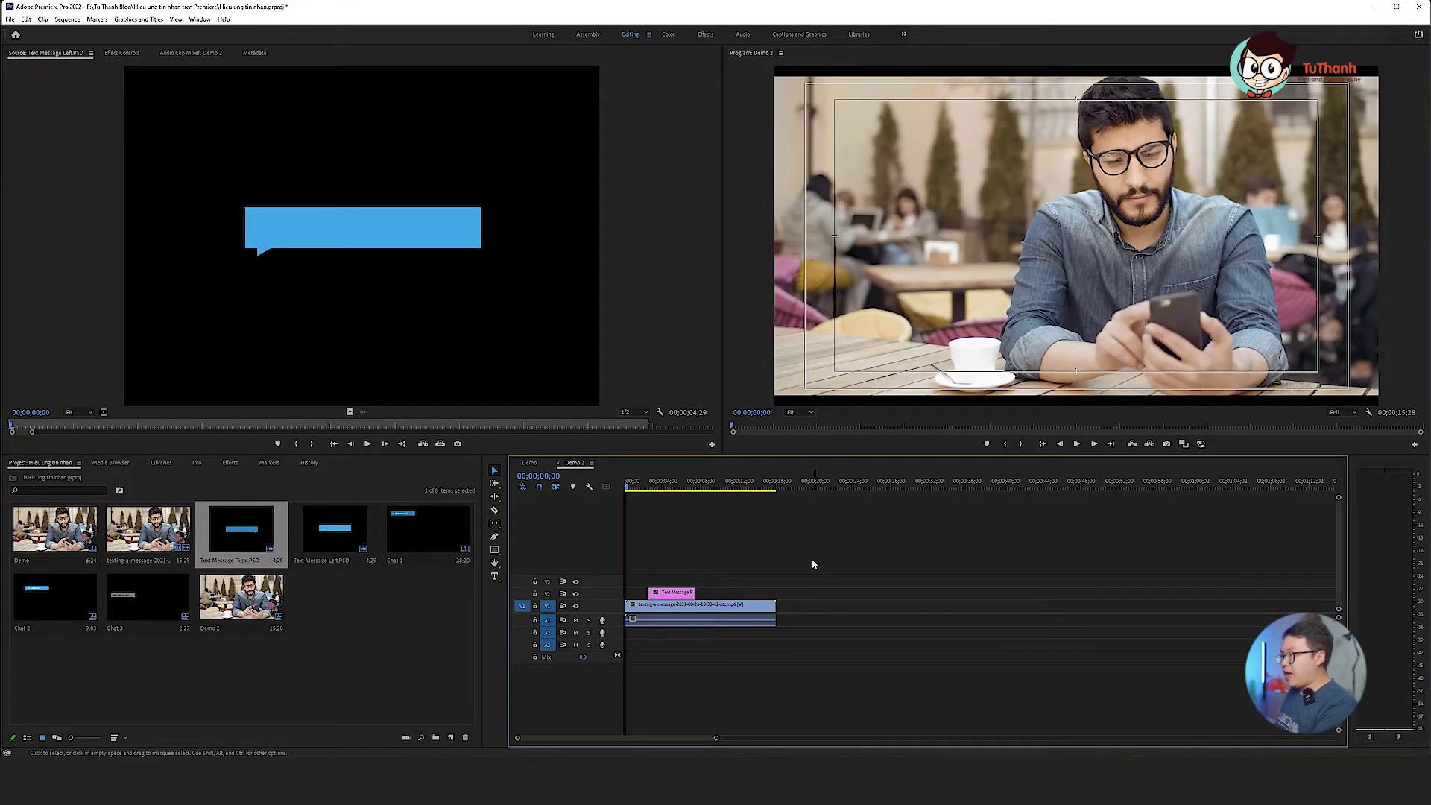
key("backslash")
left_click_drag(637, 487, 678, 489)
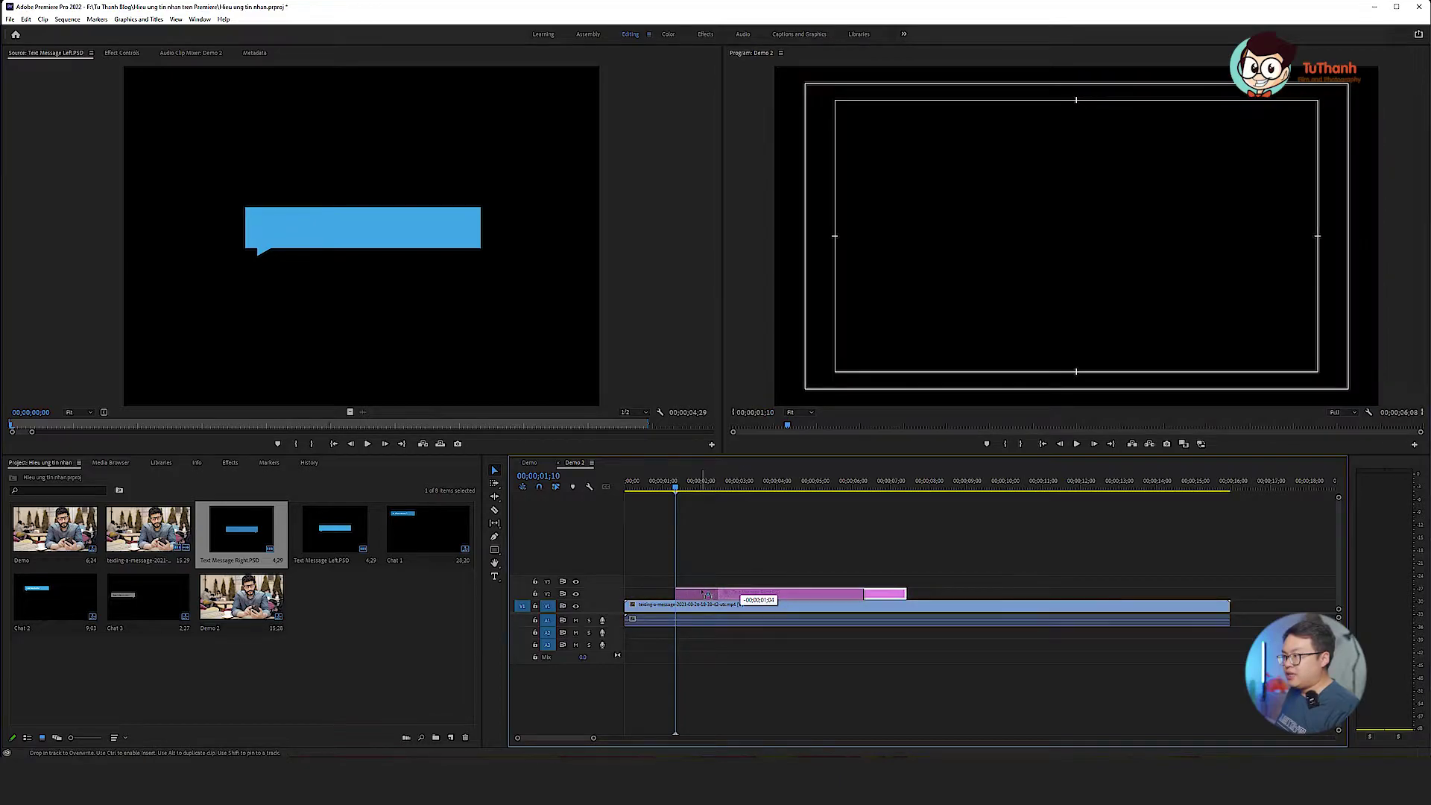
left_click_drag(742, 593, 699, 592)
left_click(668, 486)
left_click_drag(668, 494, 662, 493)
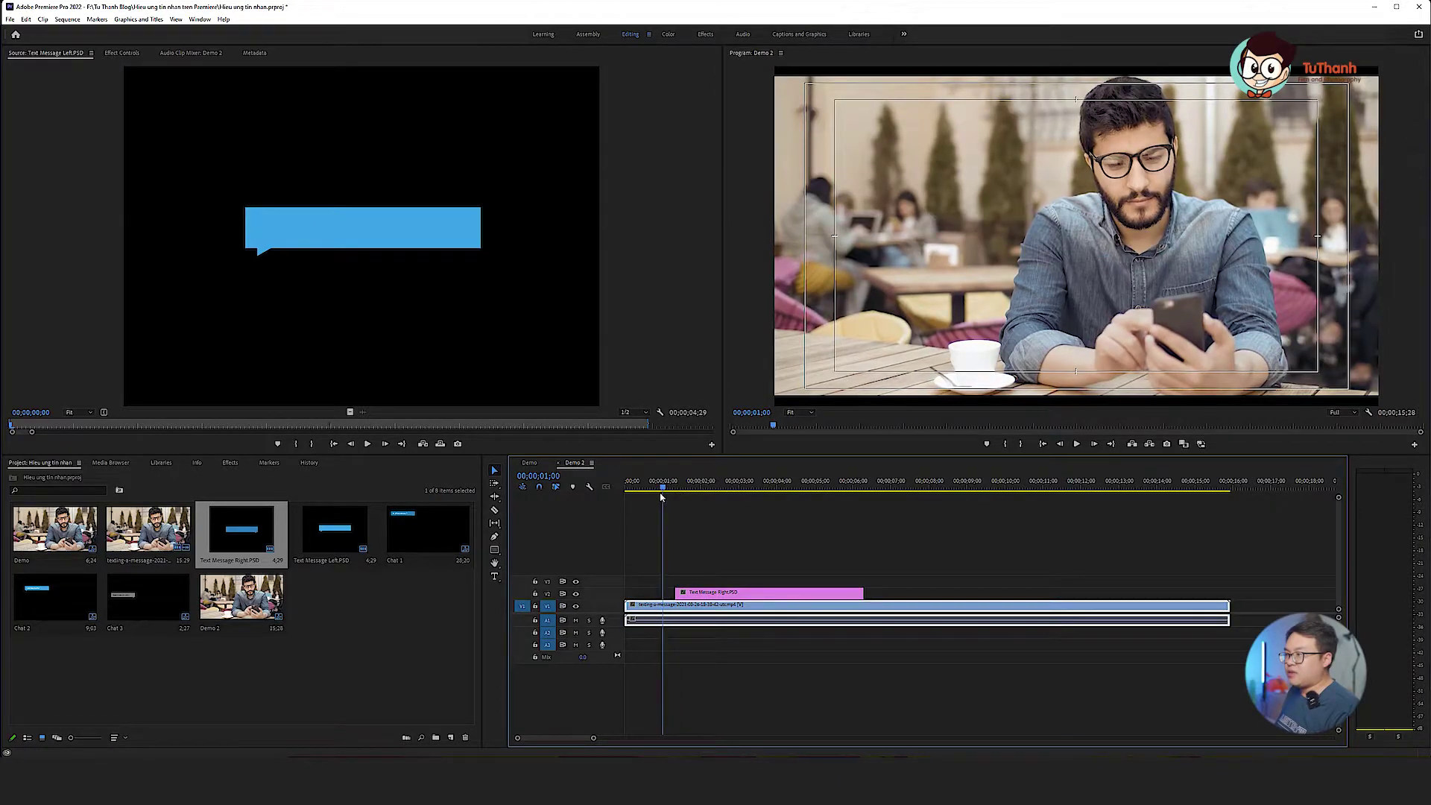
left_click_drag(721, 594, 706, 594)
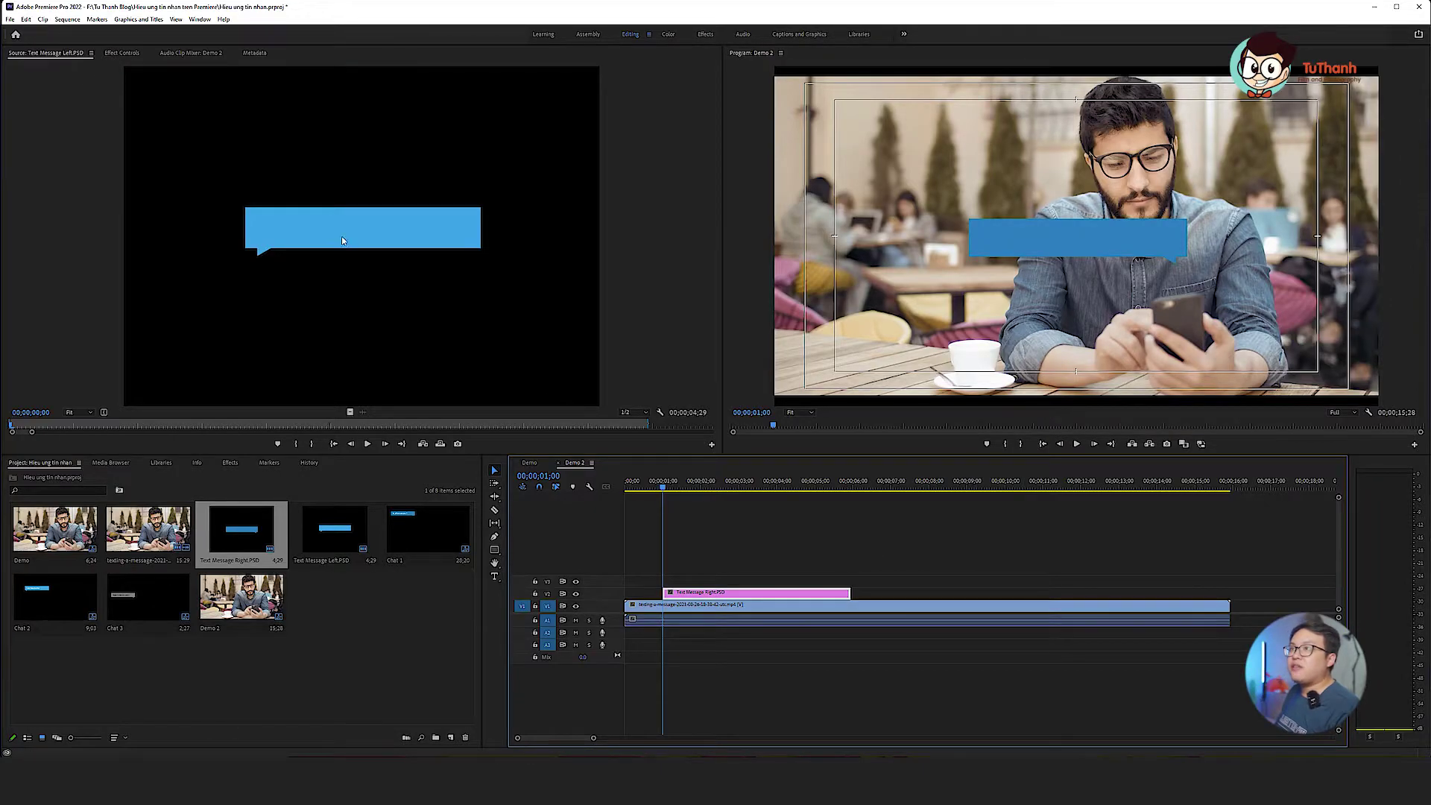
- Set the right bubble's scale to 70 and shift it slightly left in the frame
left_click(116, 54)
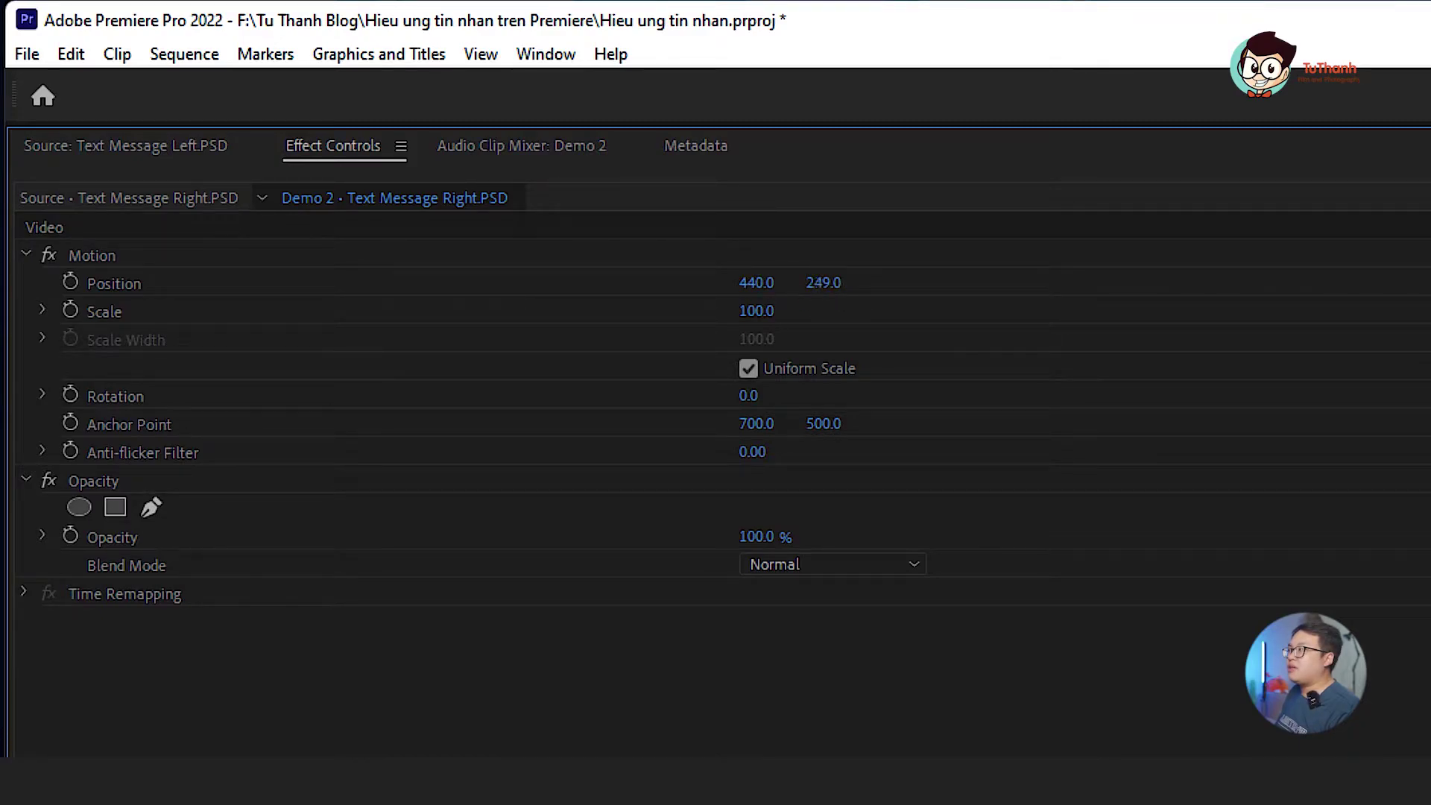
left_click(755, 309)
type("70")
key("Return")
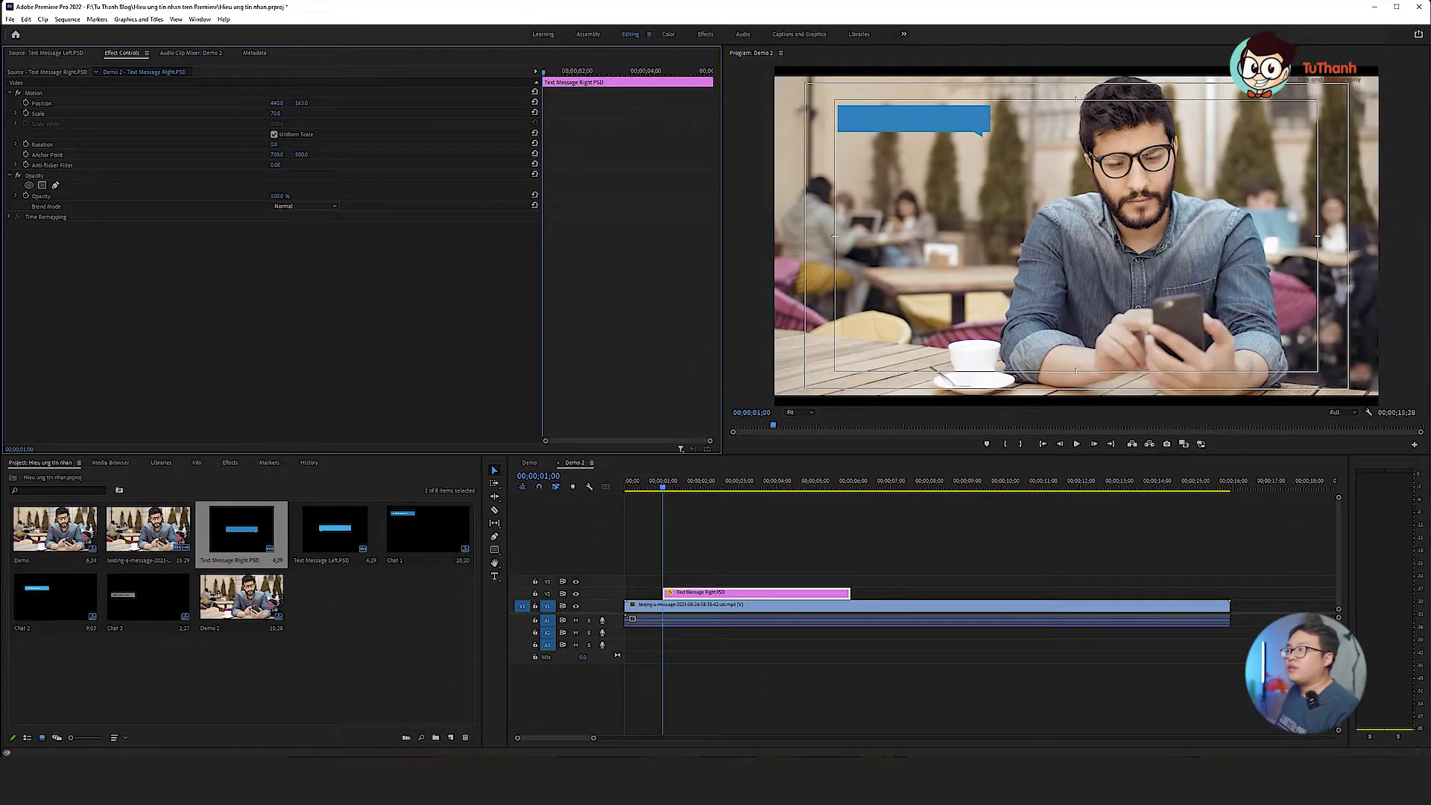
mouse_move(277, 102)
left_mouse_down()
mouse_move(222, 103)
mouse_move(275, 103)
left_mouse_up()
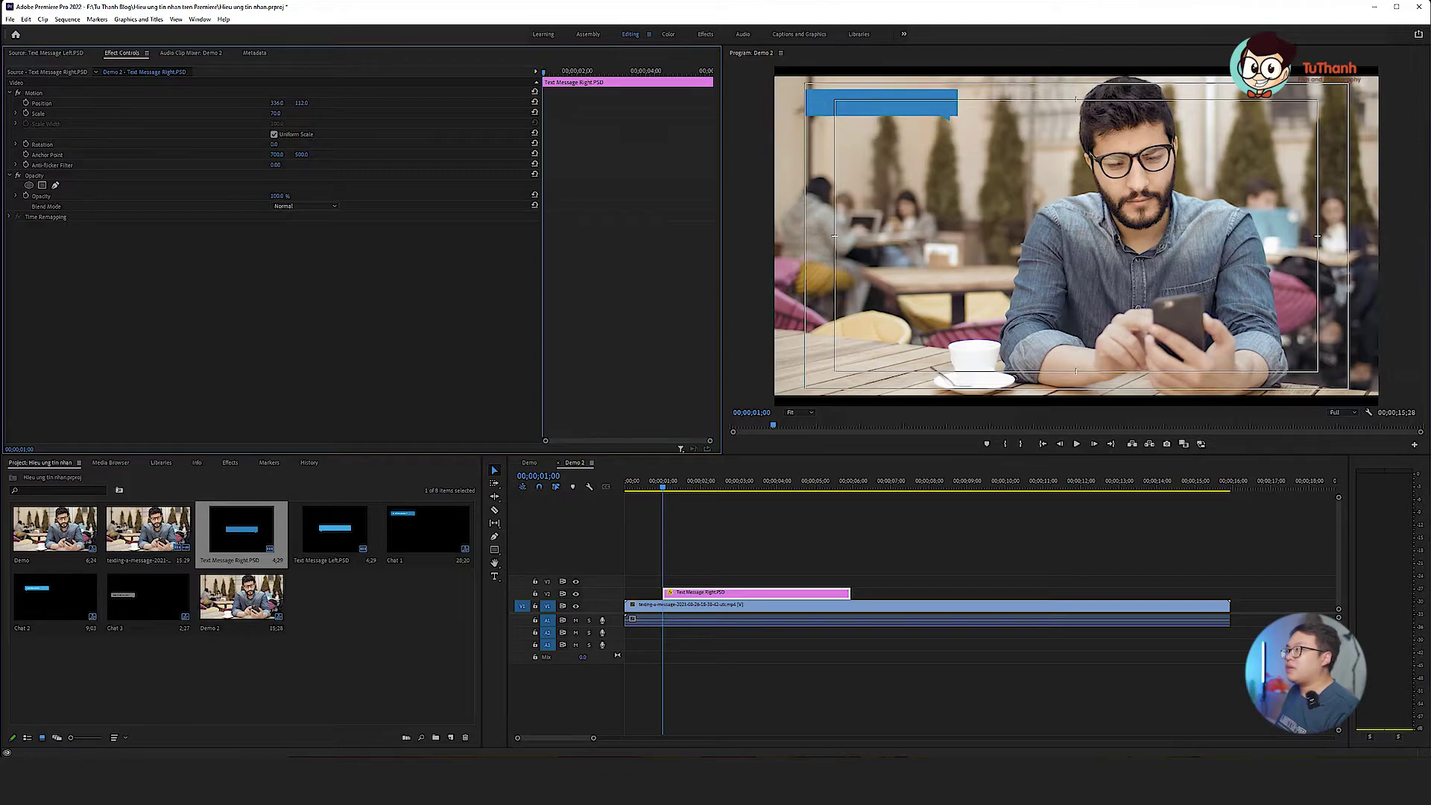
- Play Demo 2, pause at 00;00;03;12 with the bubble visible, and select the bubble clip
left_click(752, 381)
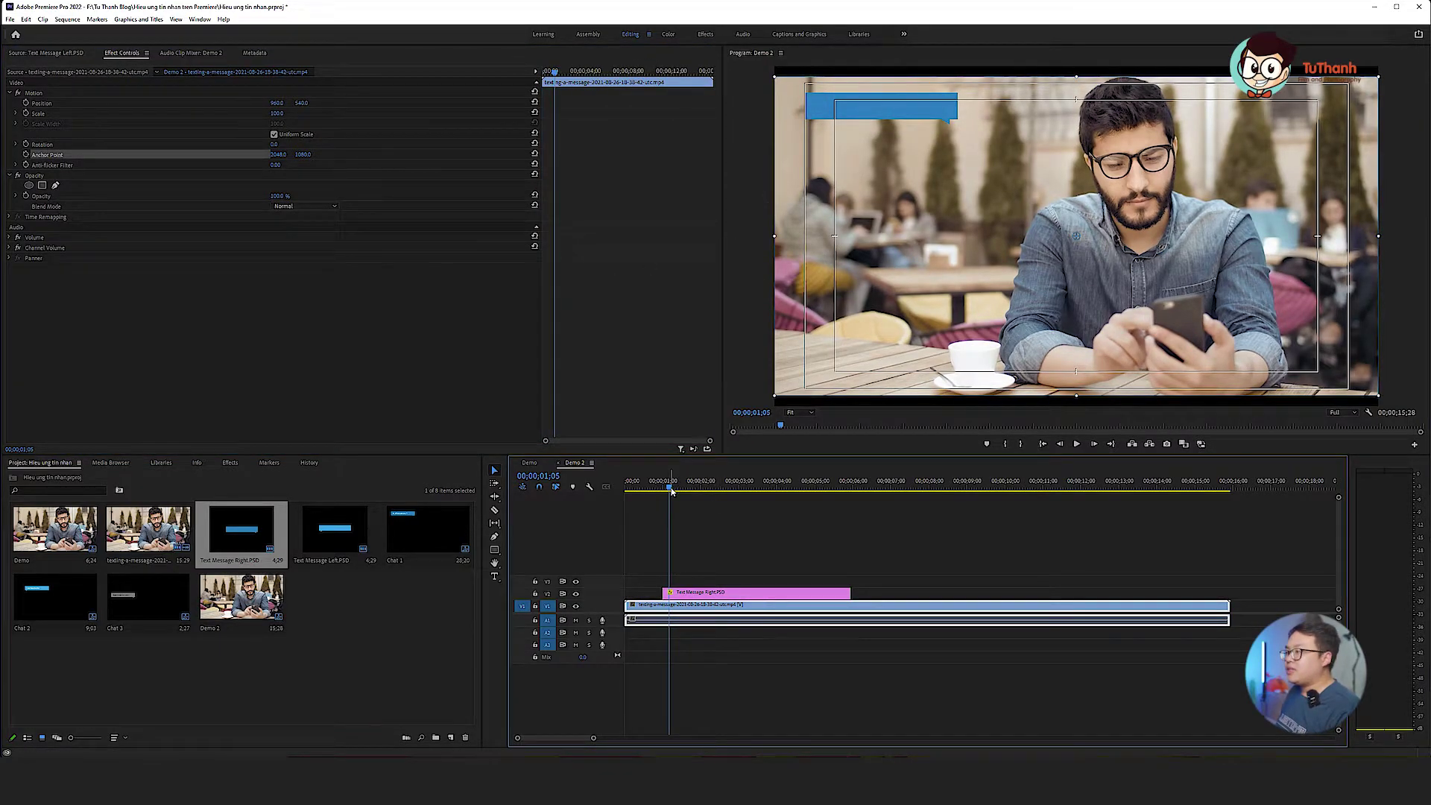
key("space")
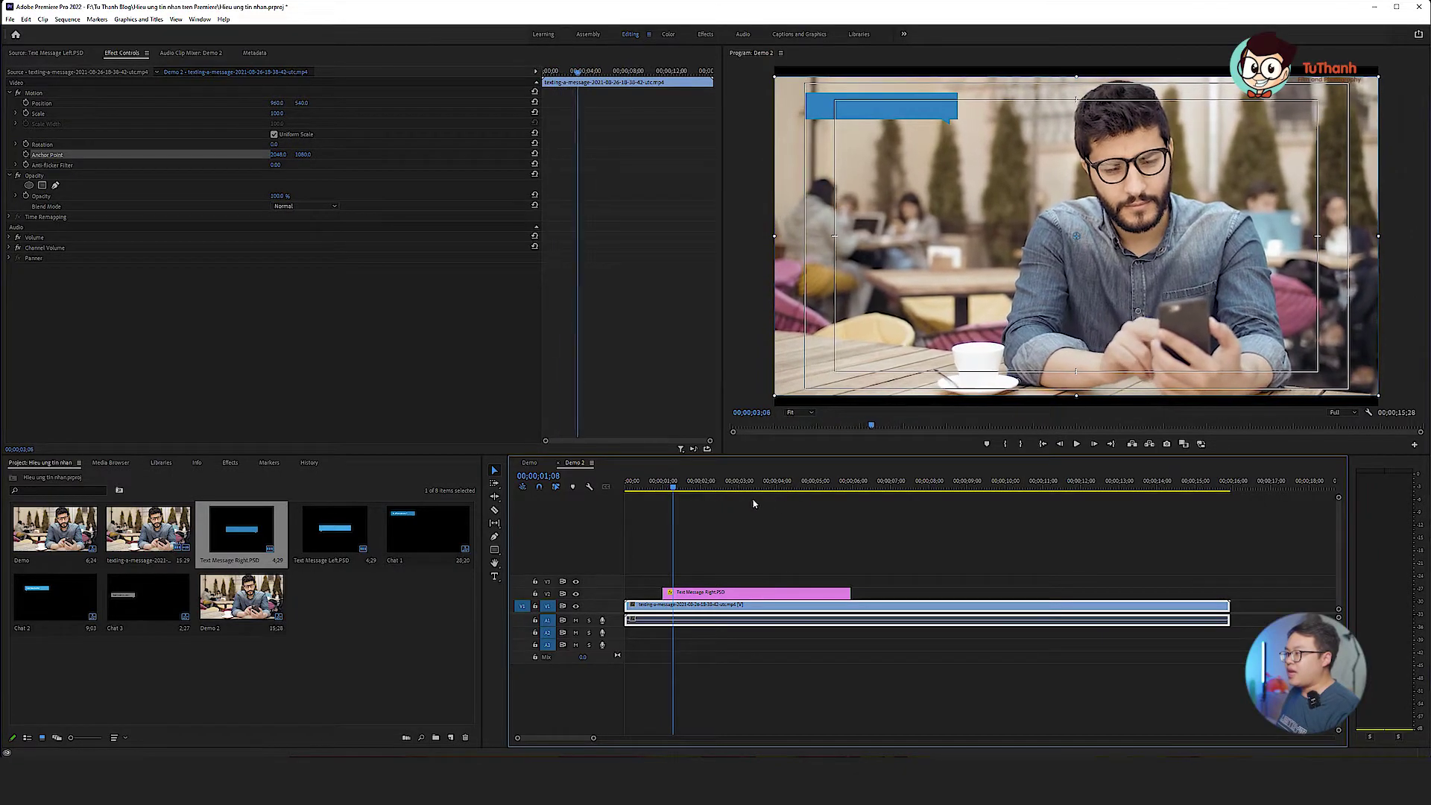
key("space")
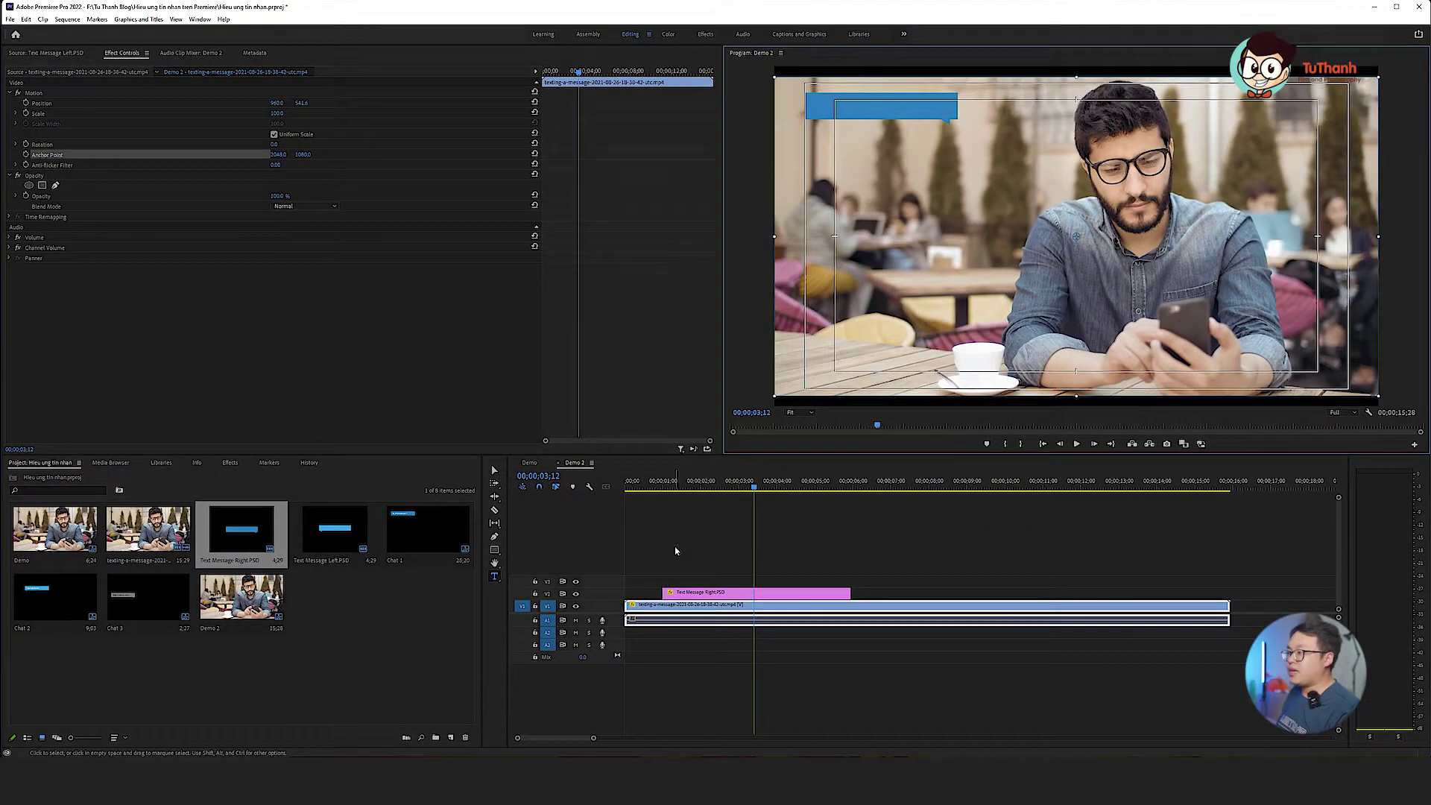
left_click(709, 594)
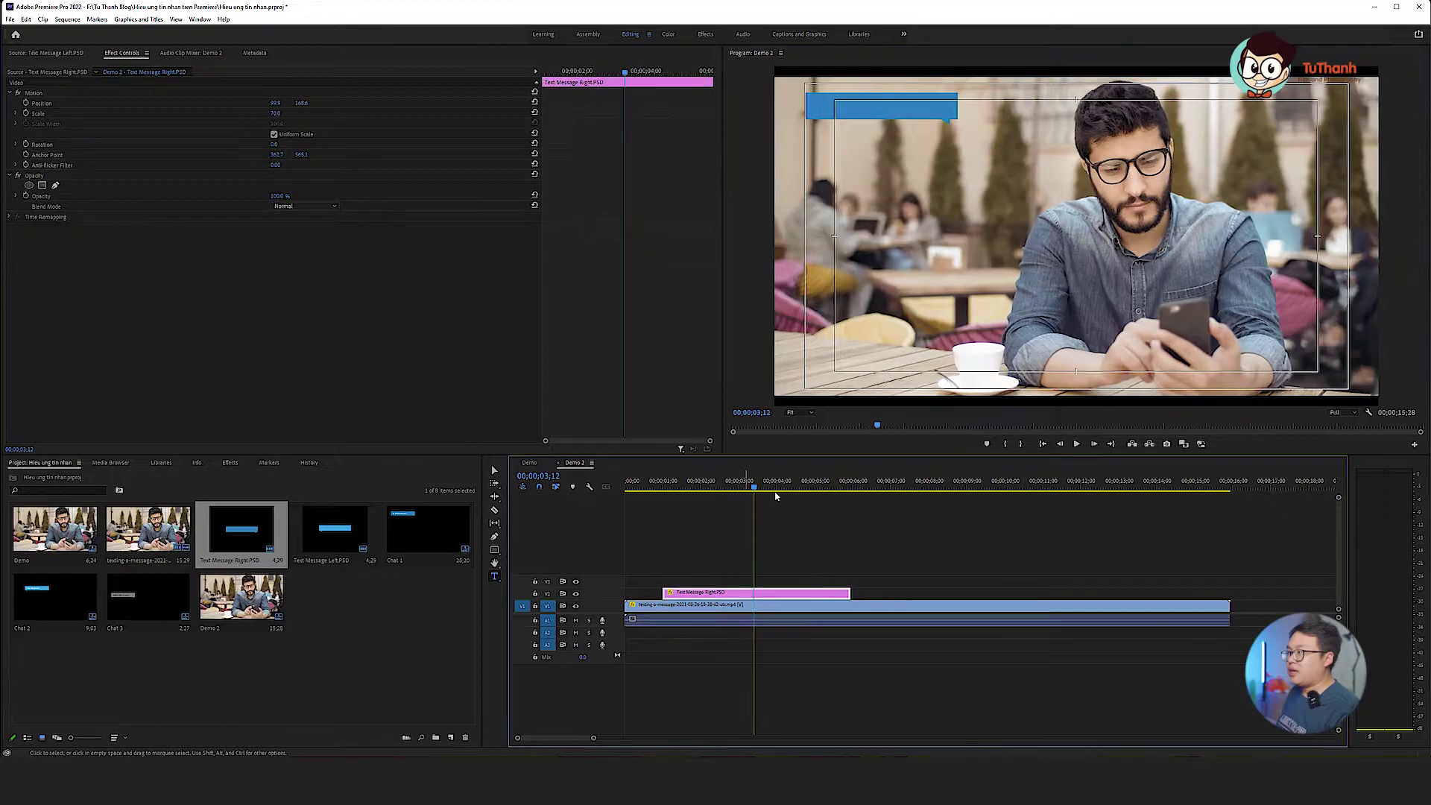
- Add the caption 'Hi. Where are you from ?' and slide it left into the blue bubble
left_click(833, 111)
type("Hi. Where are you from ?")
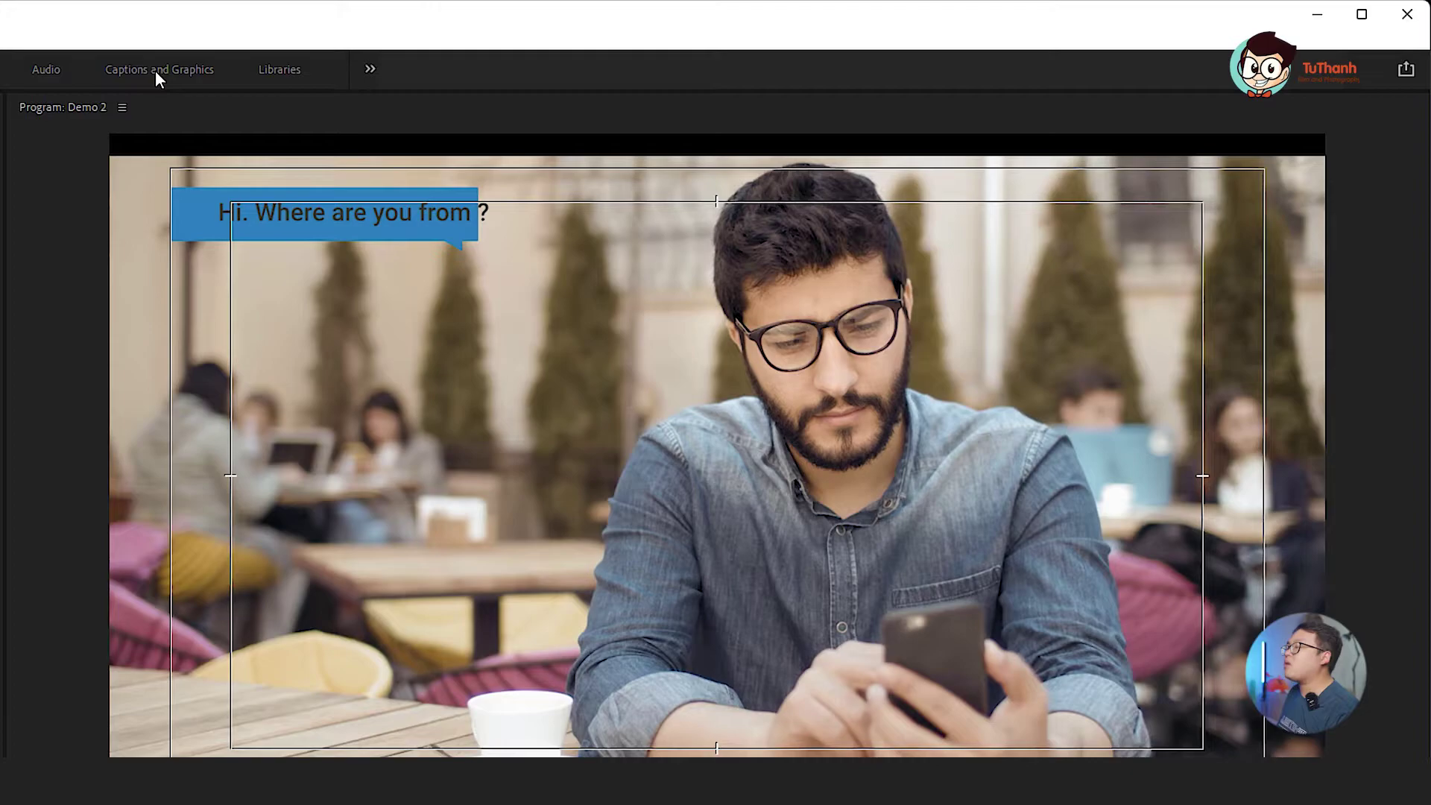
left_click(155, 70)
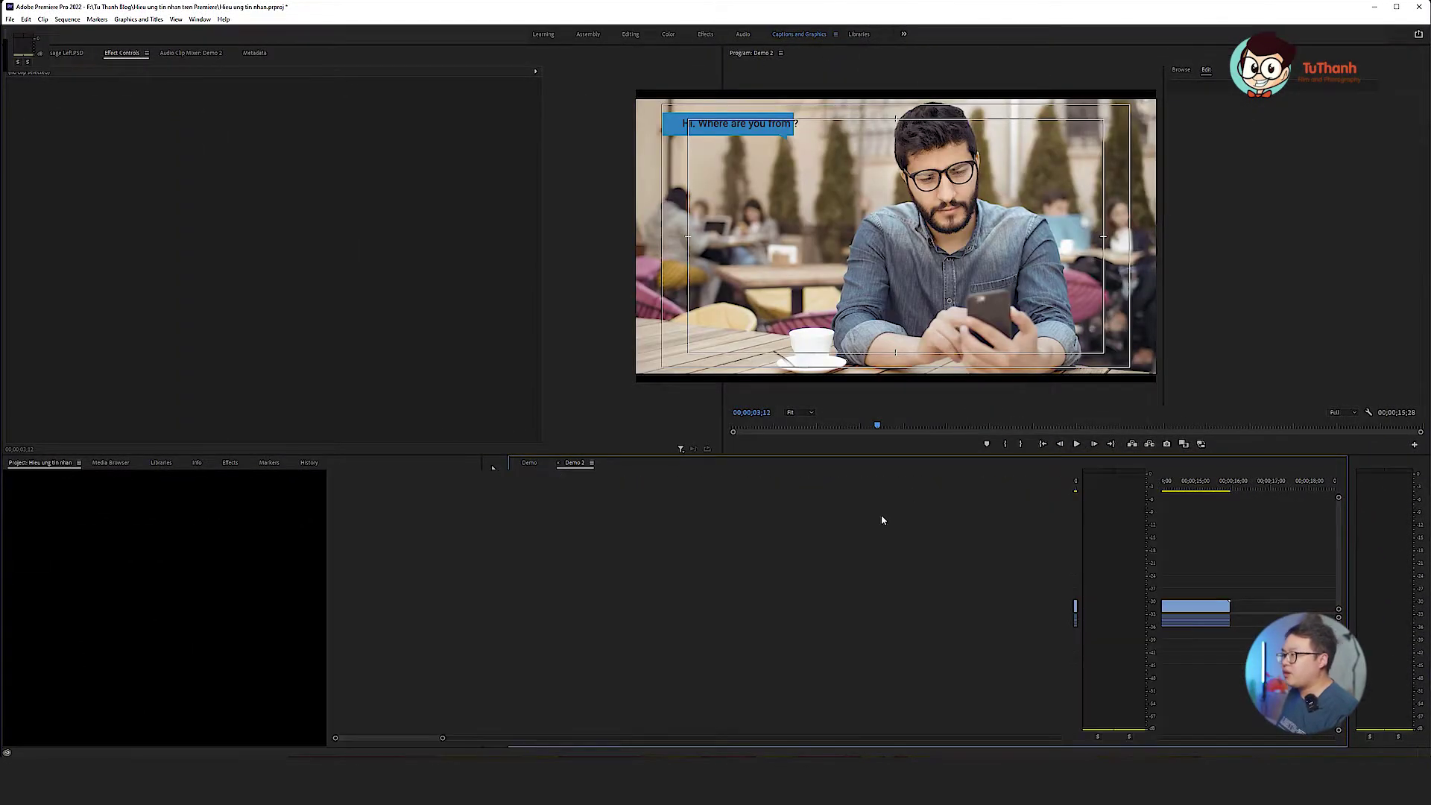
left_click(670, 587)
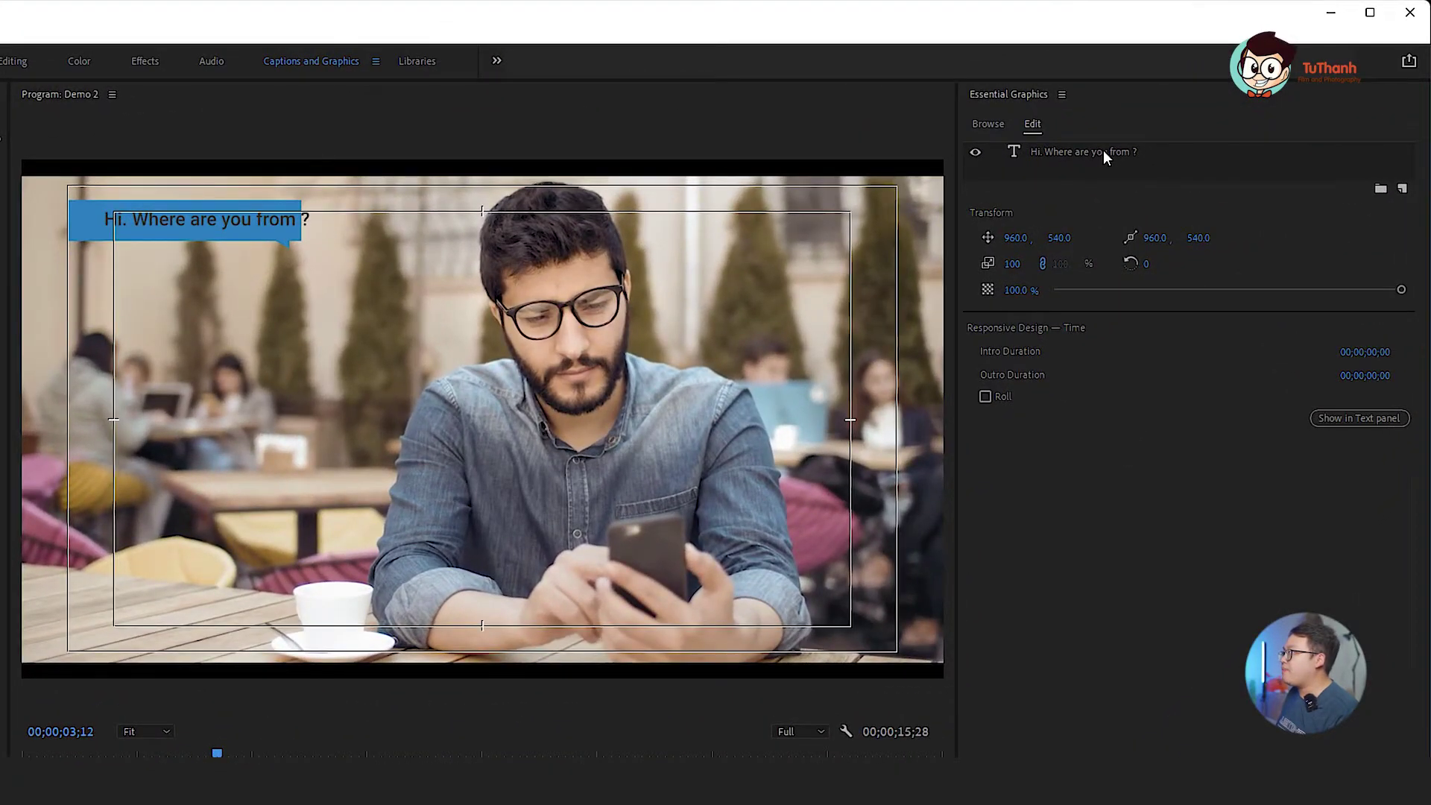
left_click(1104, 150)
left_click_drag(1014, 336, 975, 335)
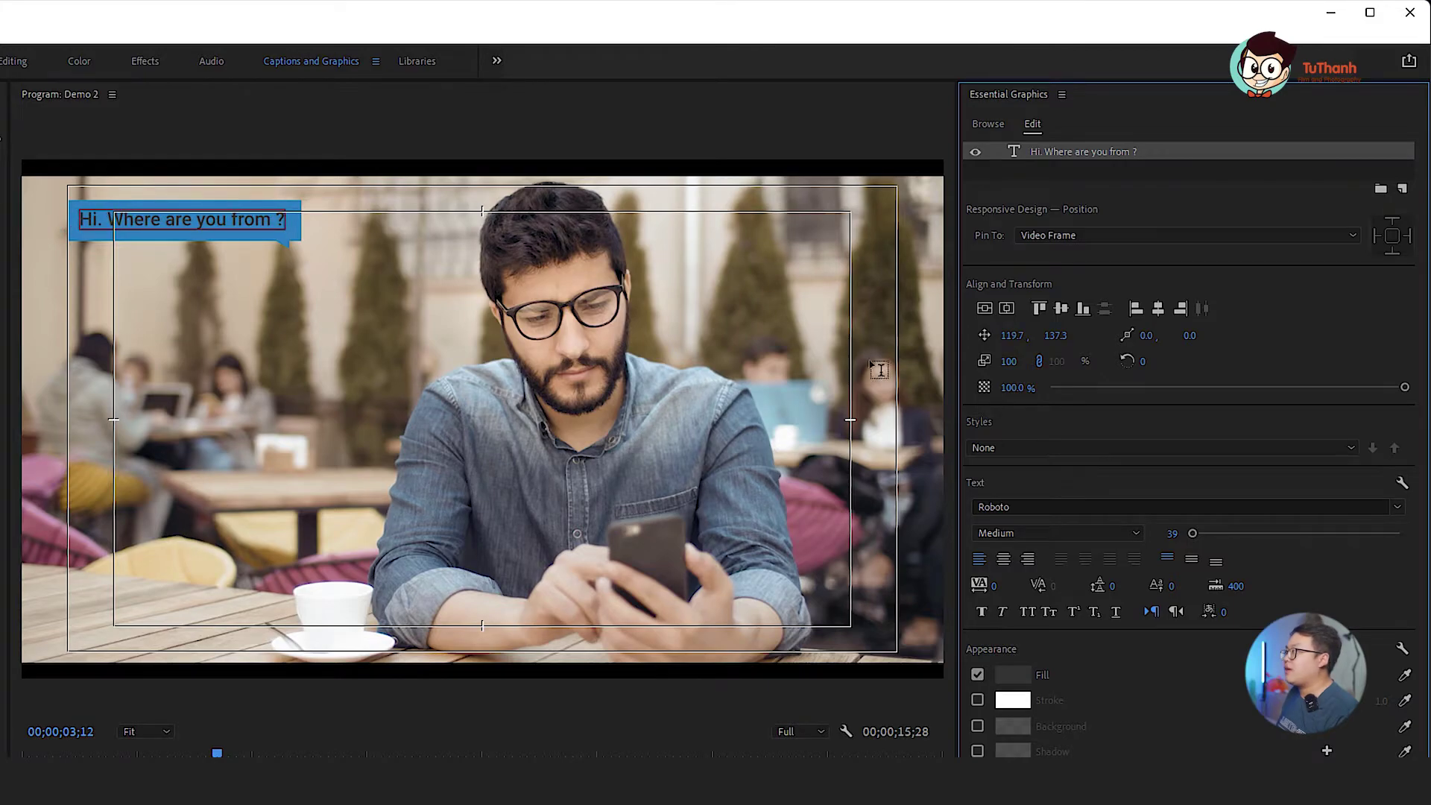
- Make the caption text white in Roboto Medium
left_click(1012, 676)
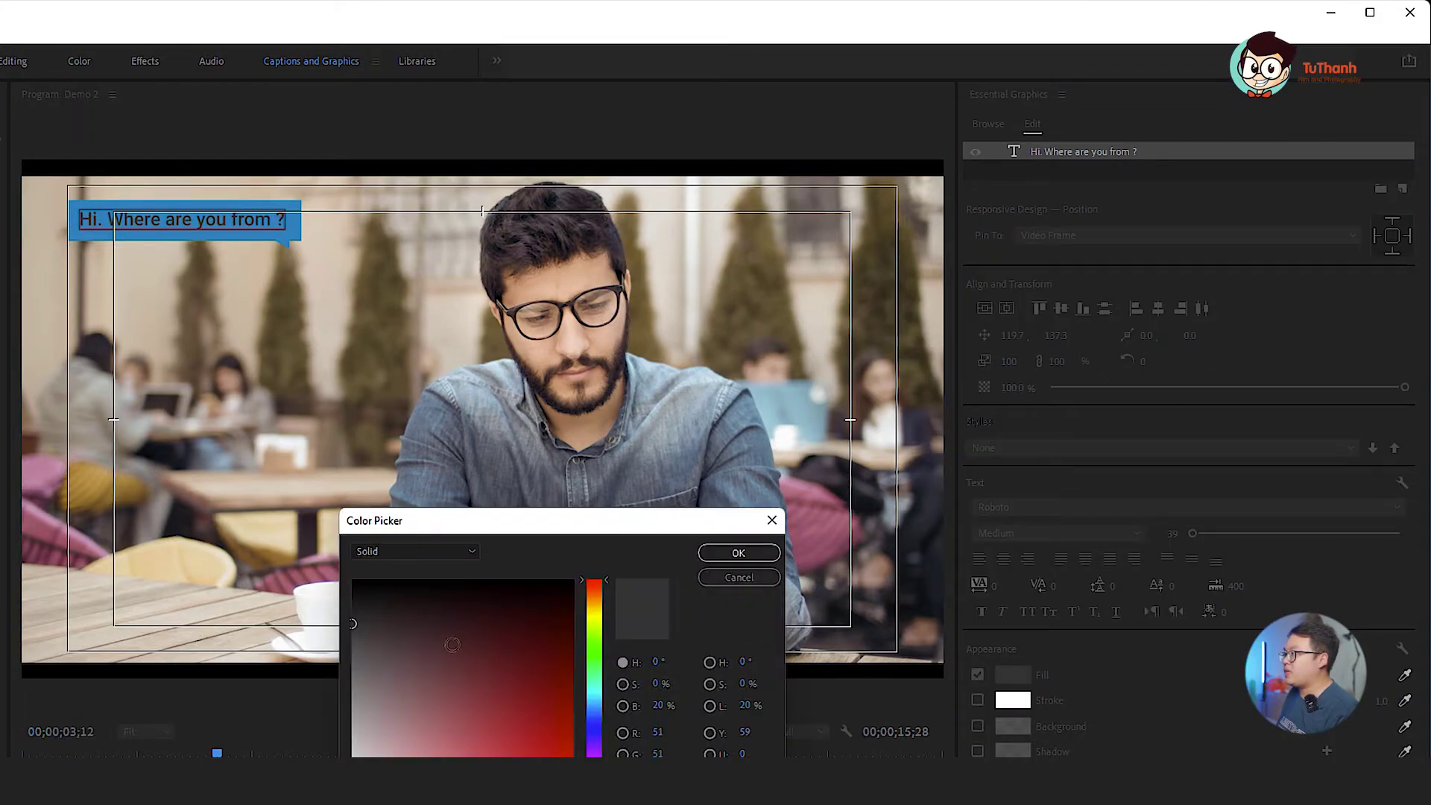
left_click(354, 578)
left_click(734, 551)
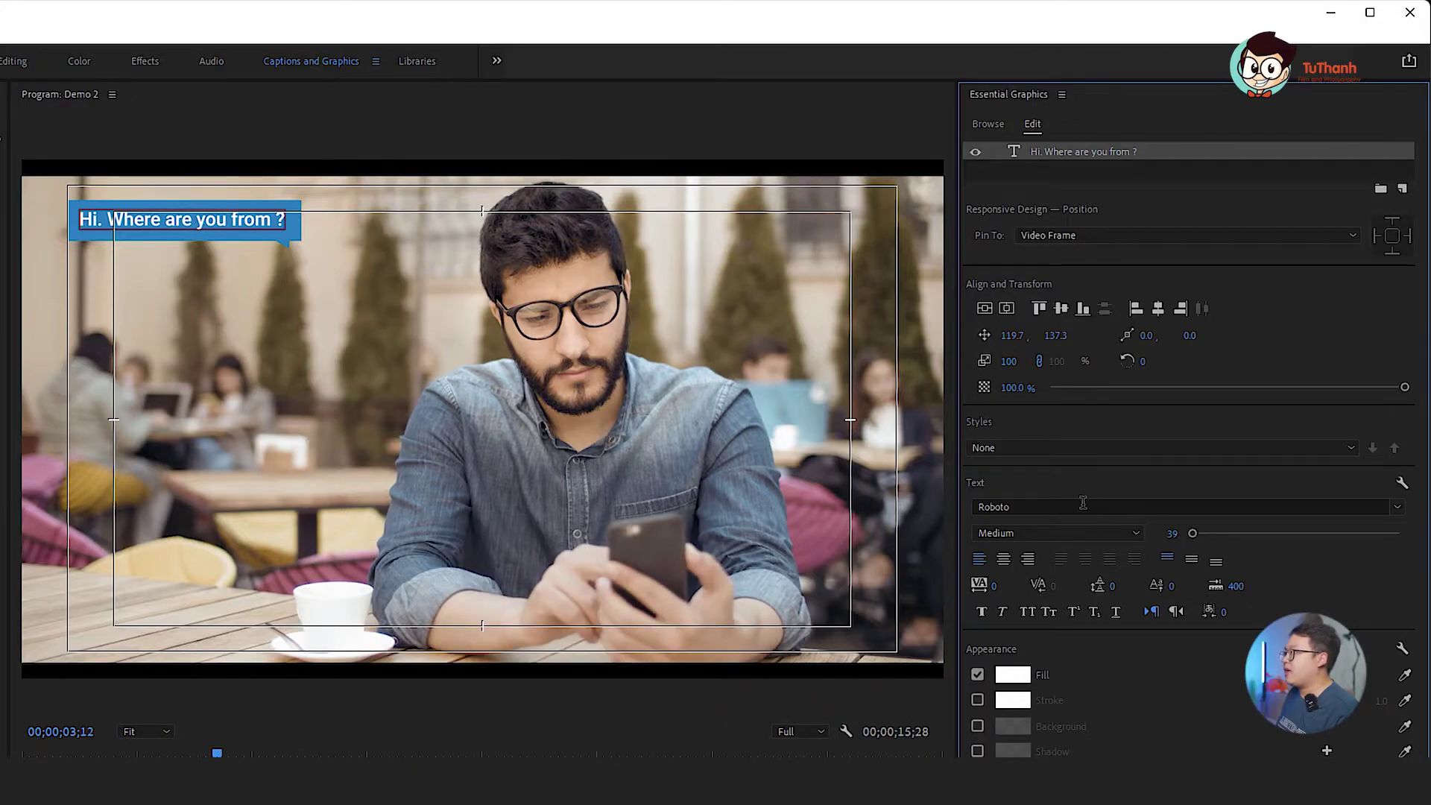
left_click(1016, 508)
type("Robo")
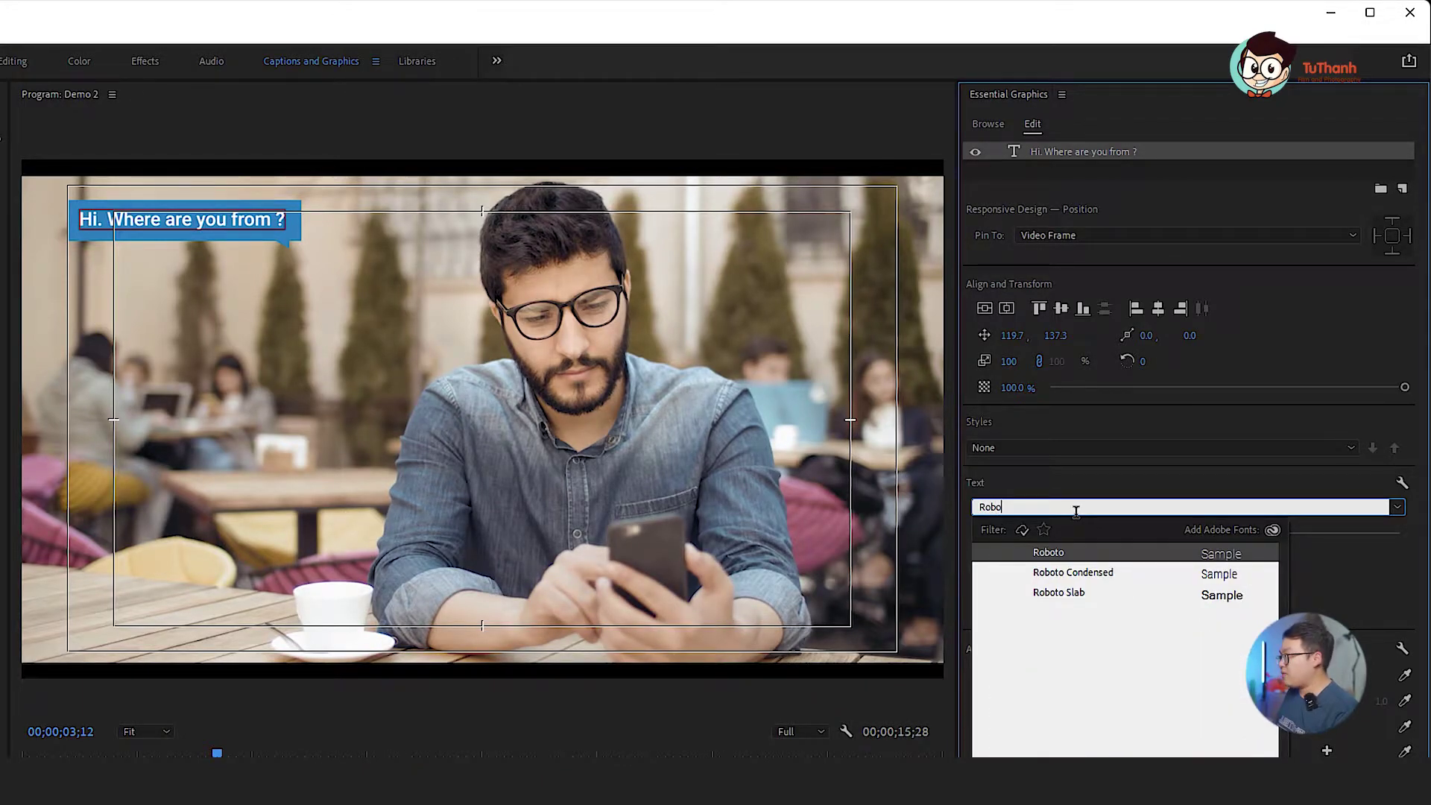
left_click(1051, 553)
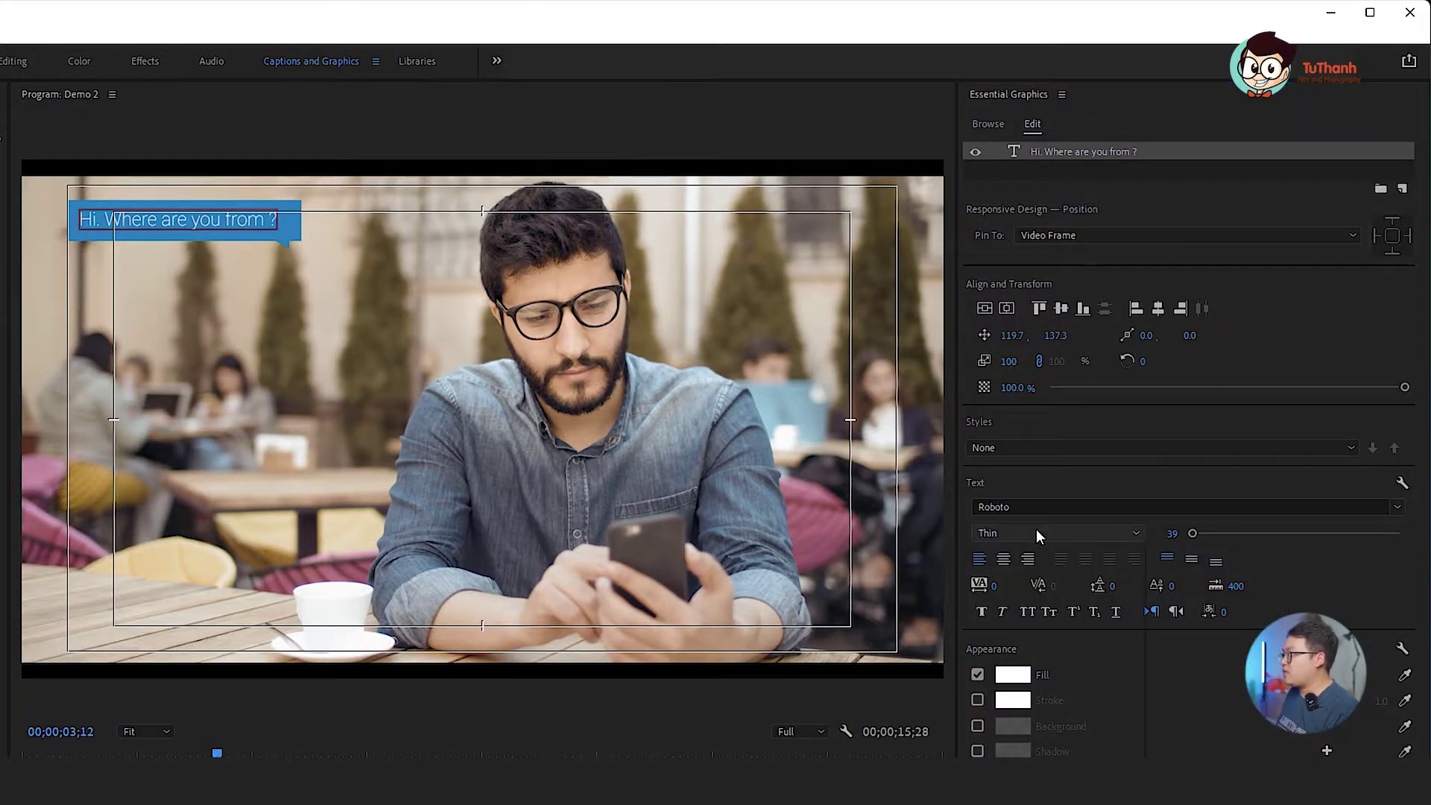
left_click(1036, 533)
left_click(1036, 671)
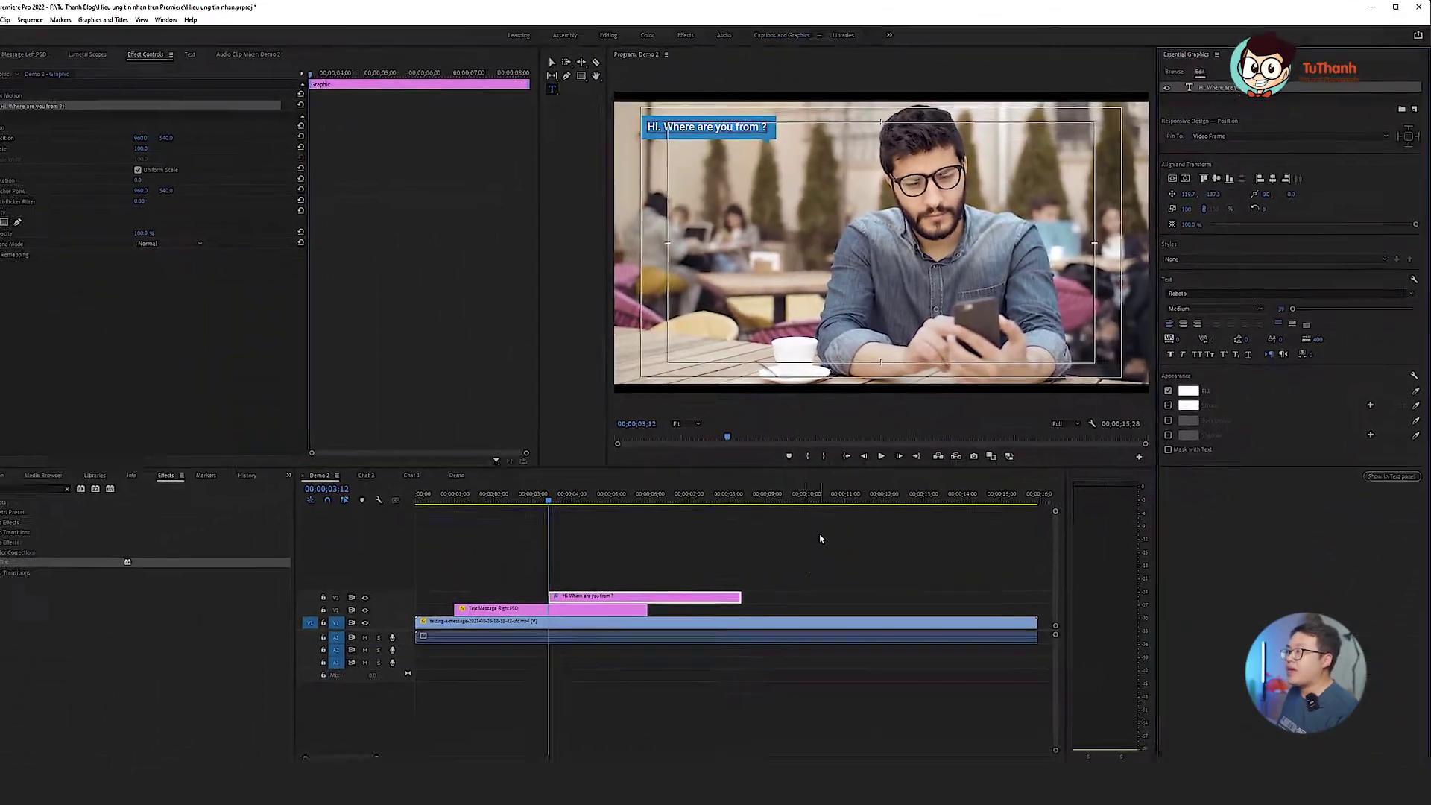
- Set the caption size to 35, nudge it right, and align its clip with the bubble clip
left_click(689, 585)
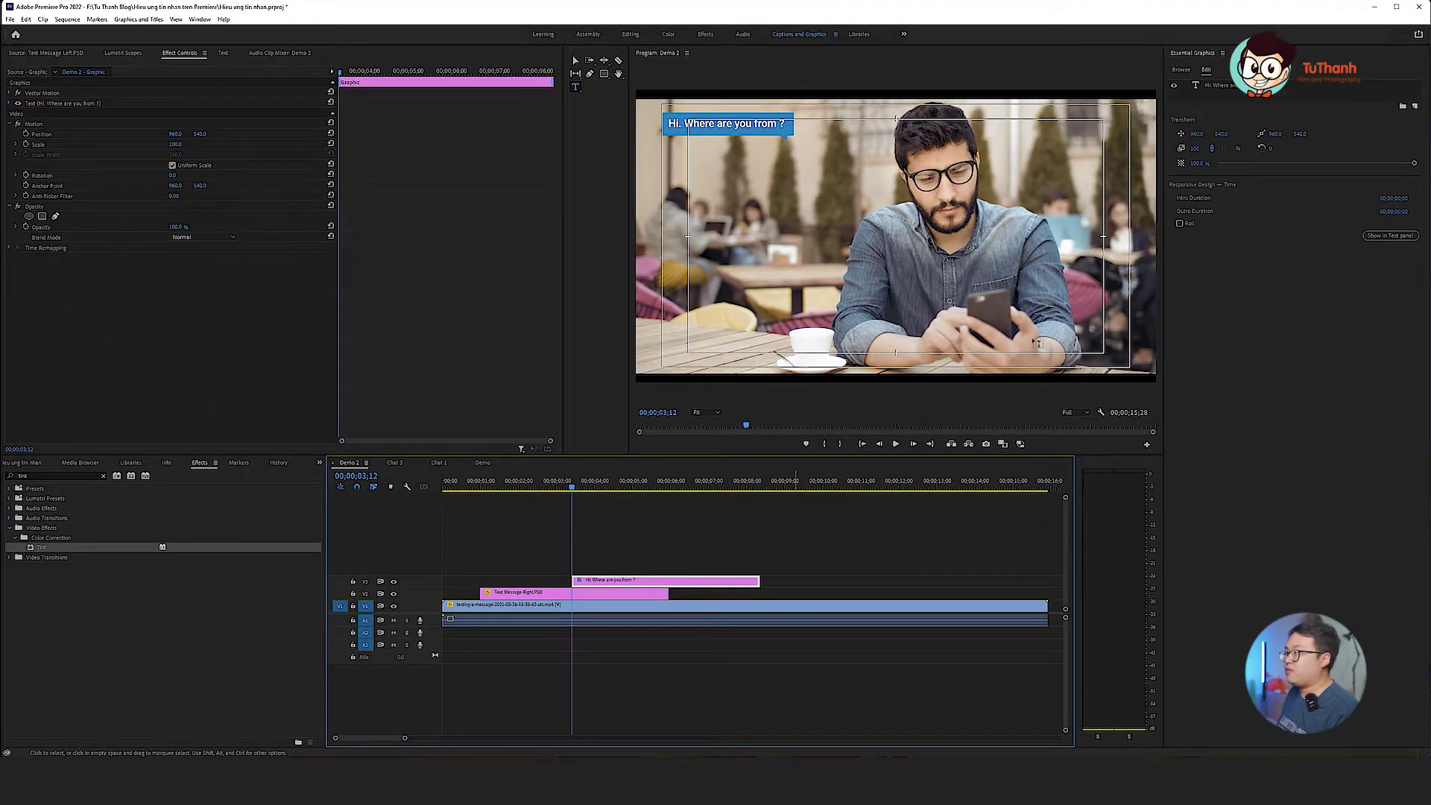
left_click(1222, 85)
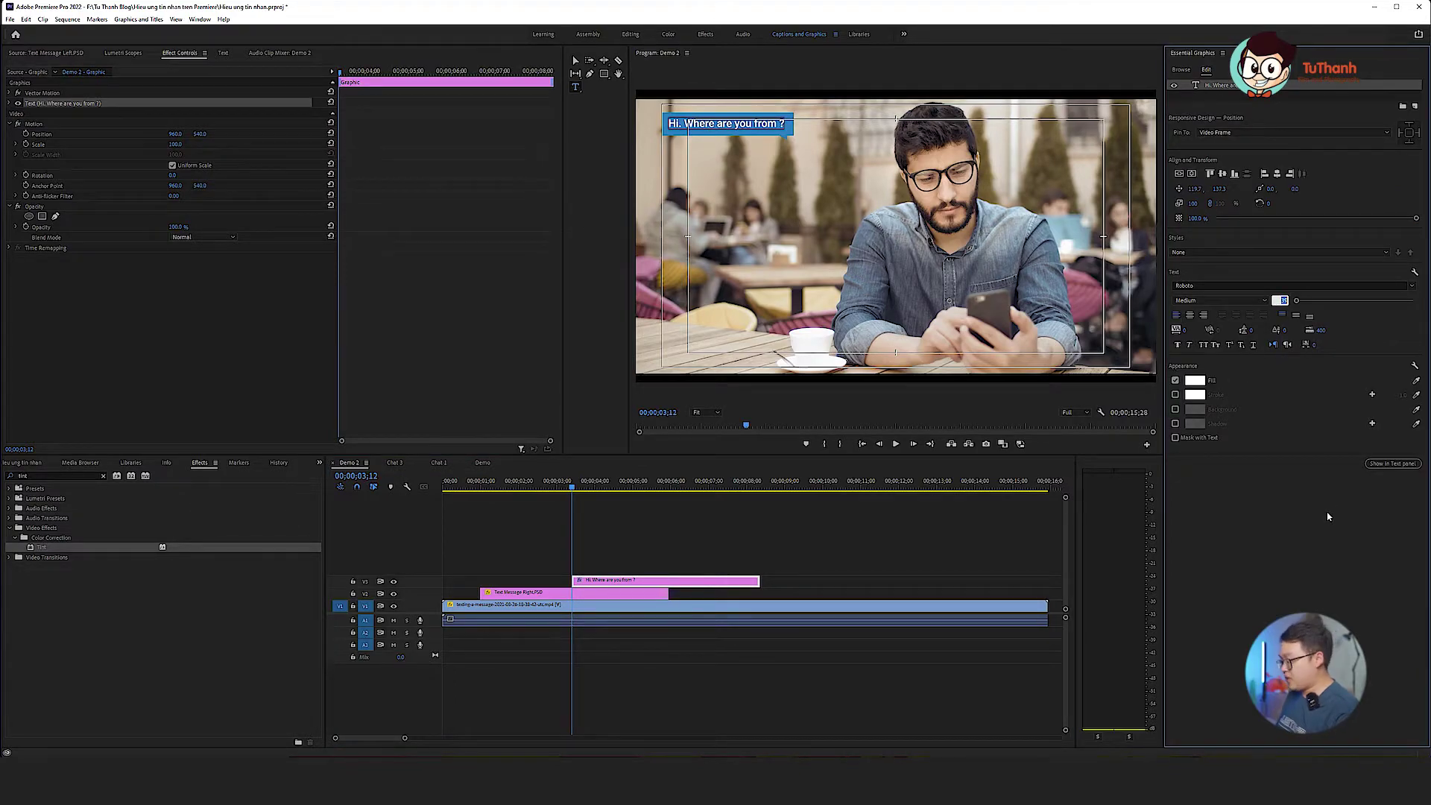
type("5")
key("Return")
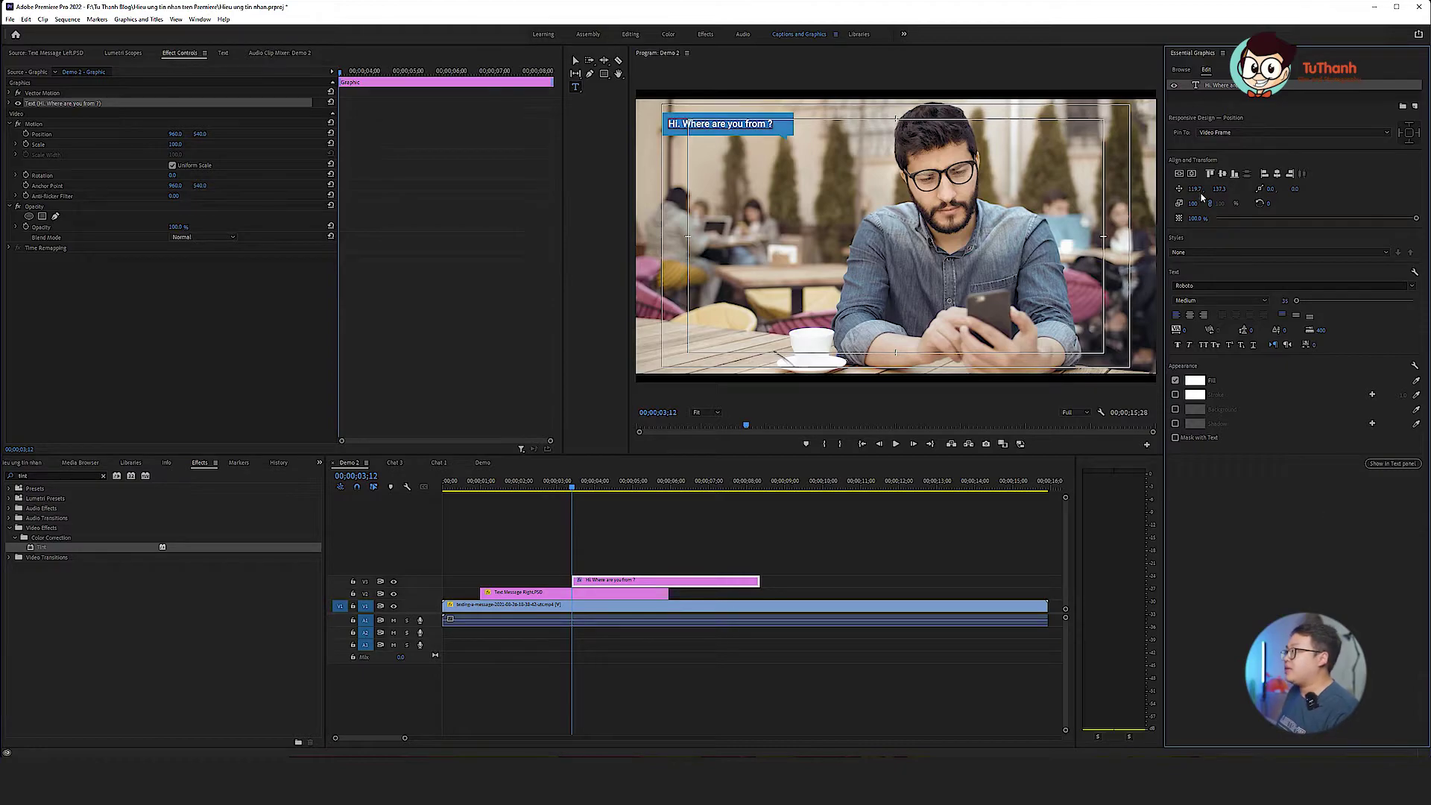
key("Right")
key("Right")
key("Right")
key("Right")
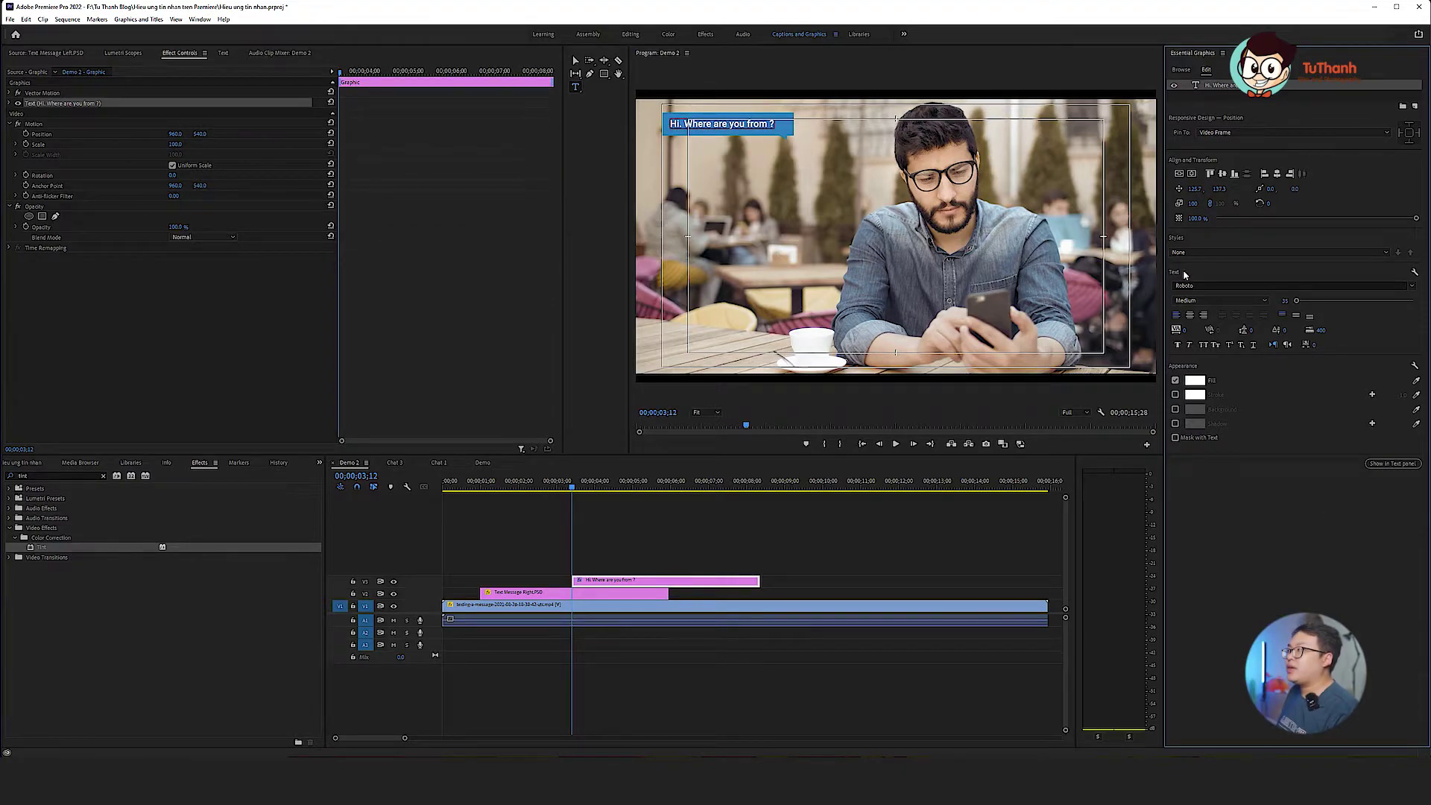
left_click(798, 576)
left_click_drag(617, 586, 526, 586)
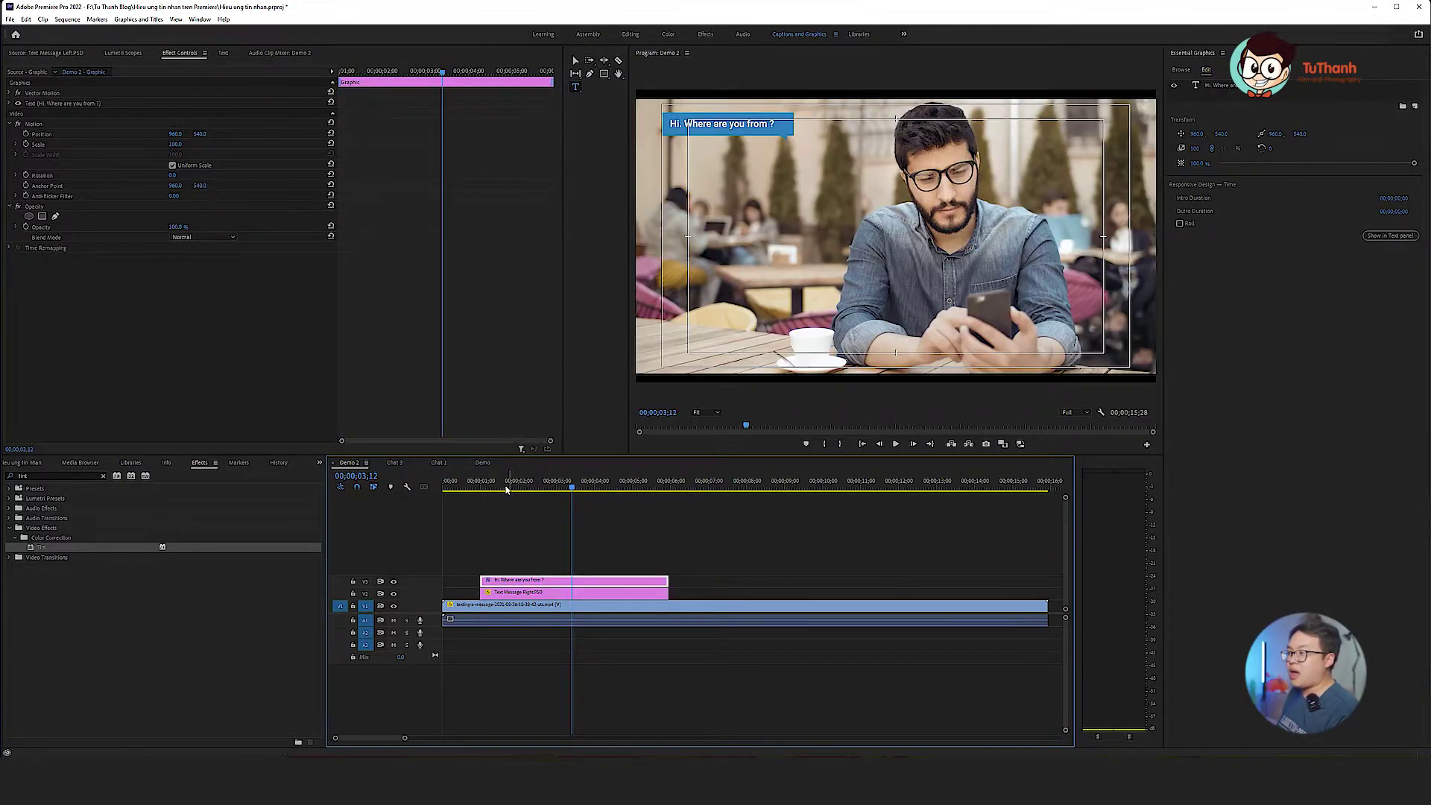
key("Left")
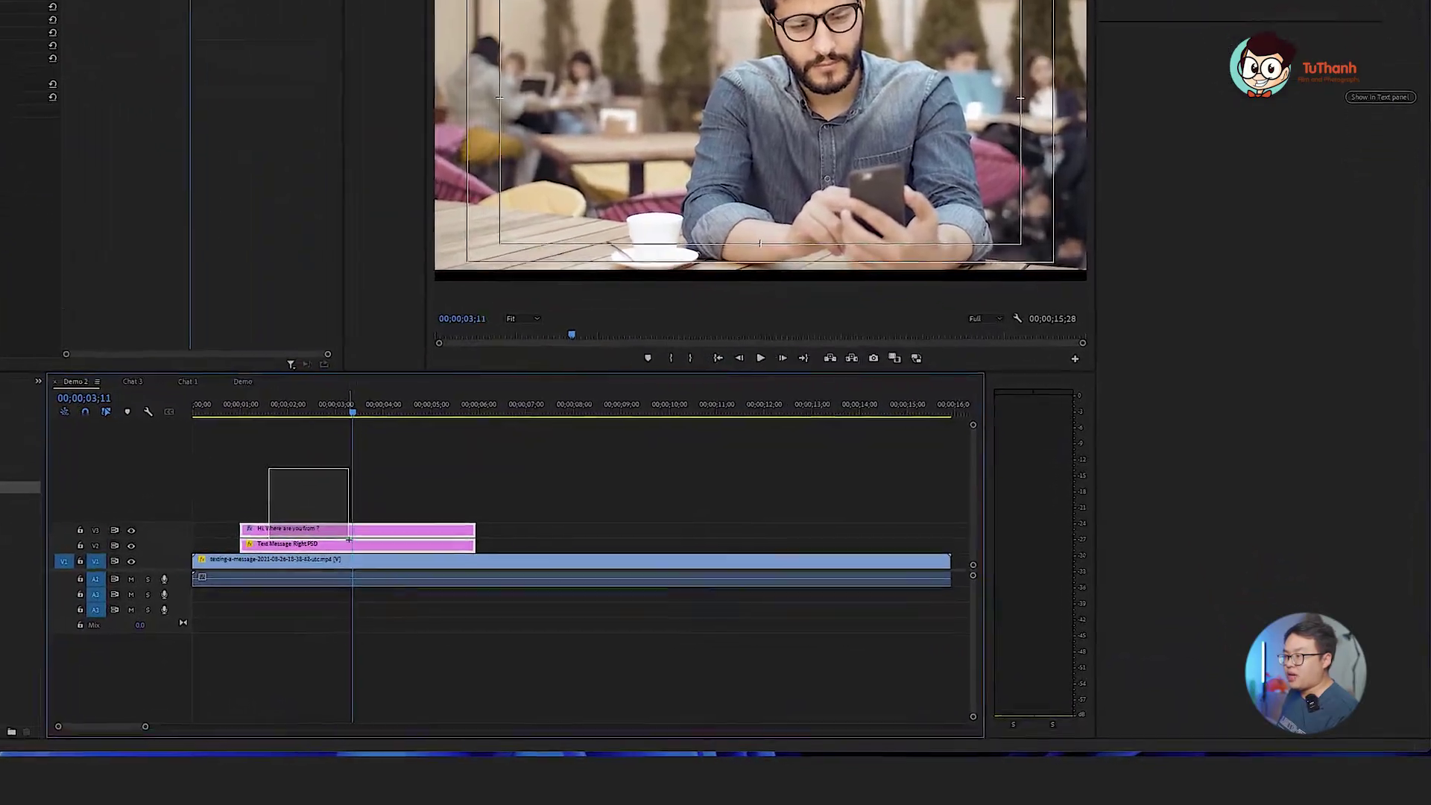
- Nest the bubble and caption clips into a sequence named Chatbox 1
right_click(317, 538)
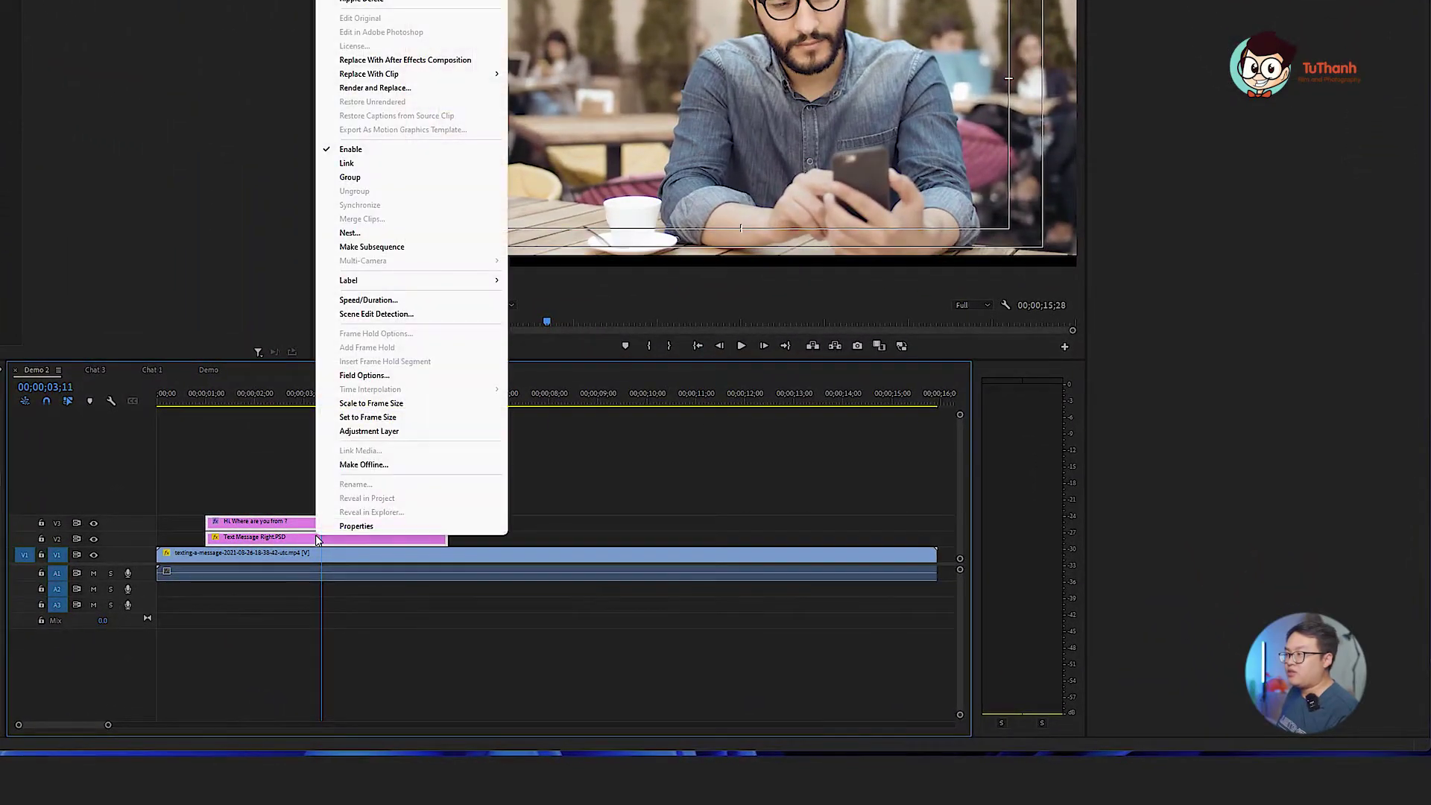
left_click(375, 233)
type("Chatbox 1")
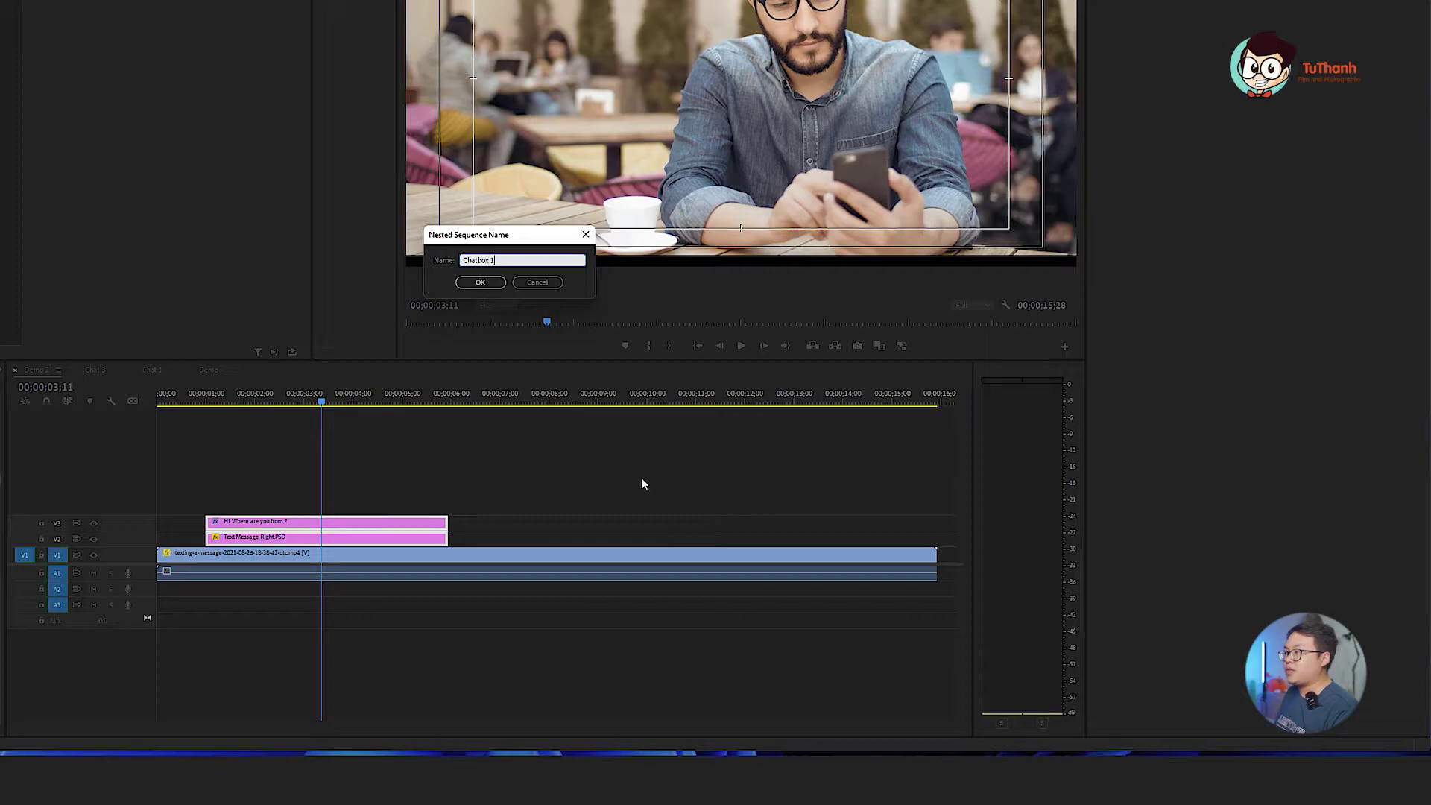
key("Return")
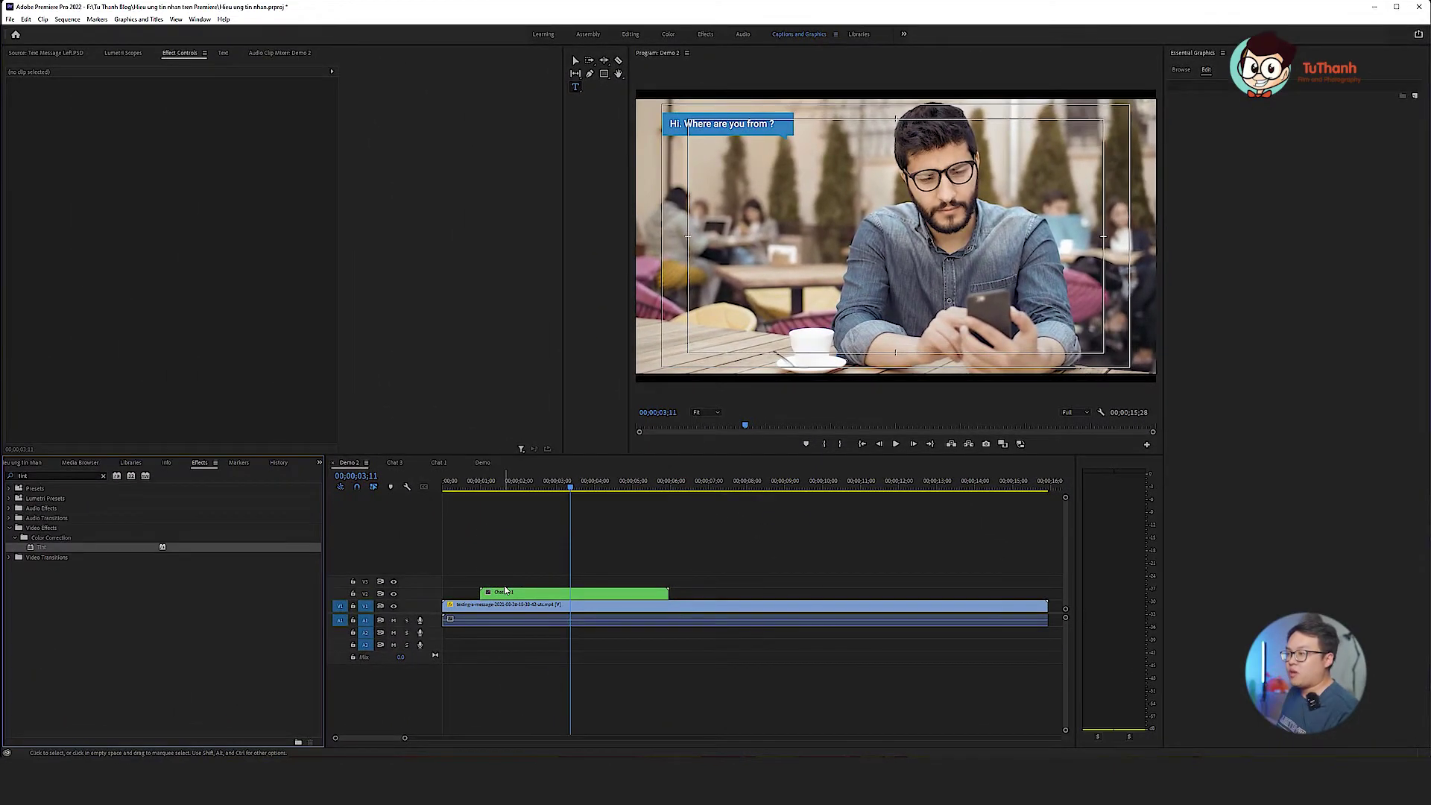
left_click(505, 591)
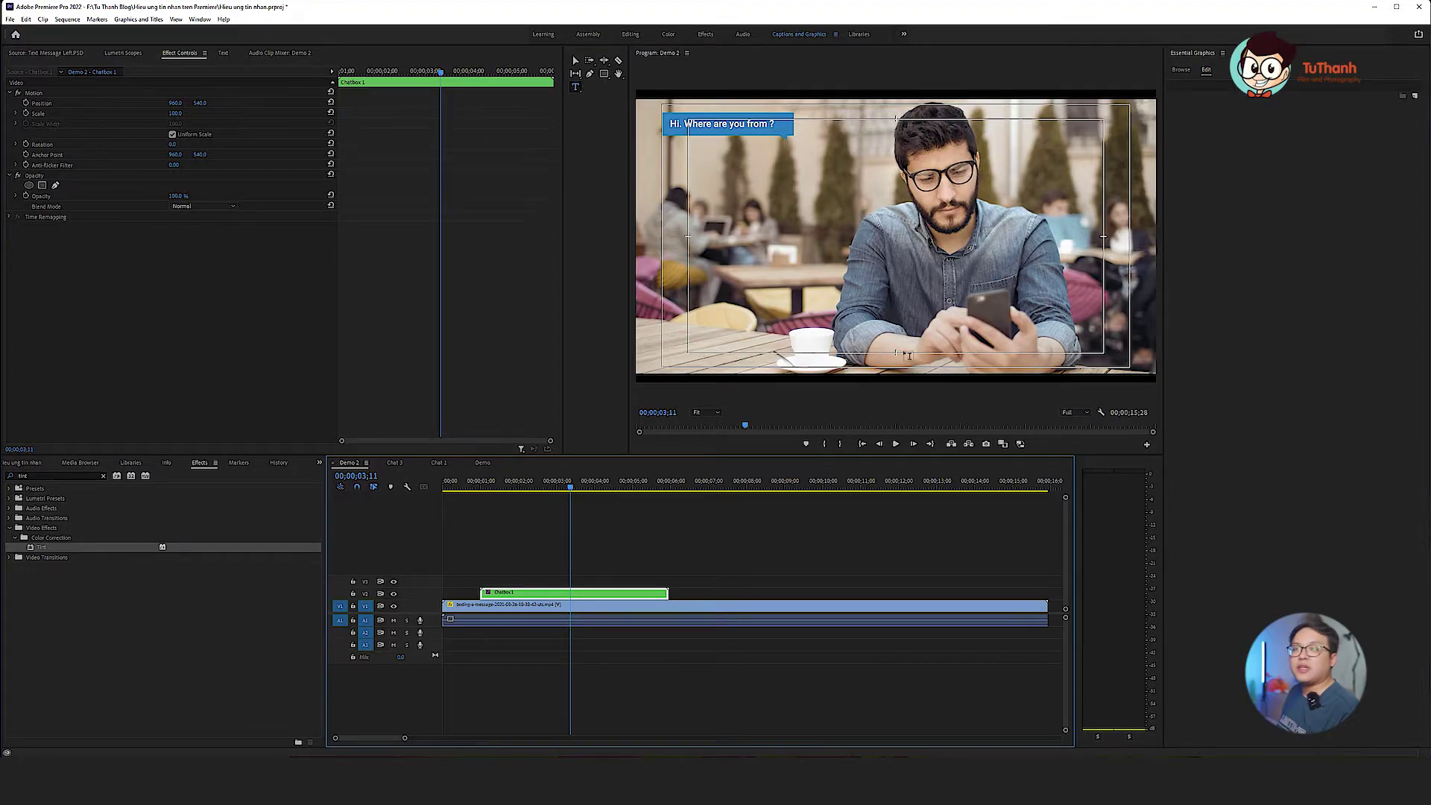
- Keyframe Chatbox 1's scale from 0 at 00;00;01;00 to 100 at 00;00;02;00, then preview the pop-in
left_click(486, 486)
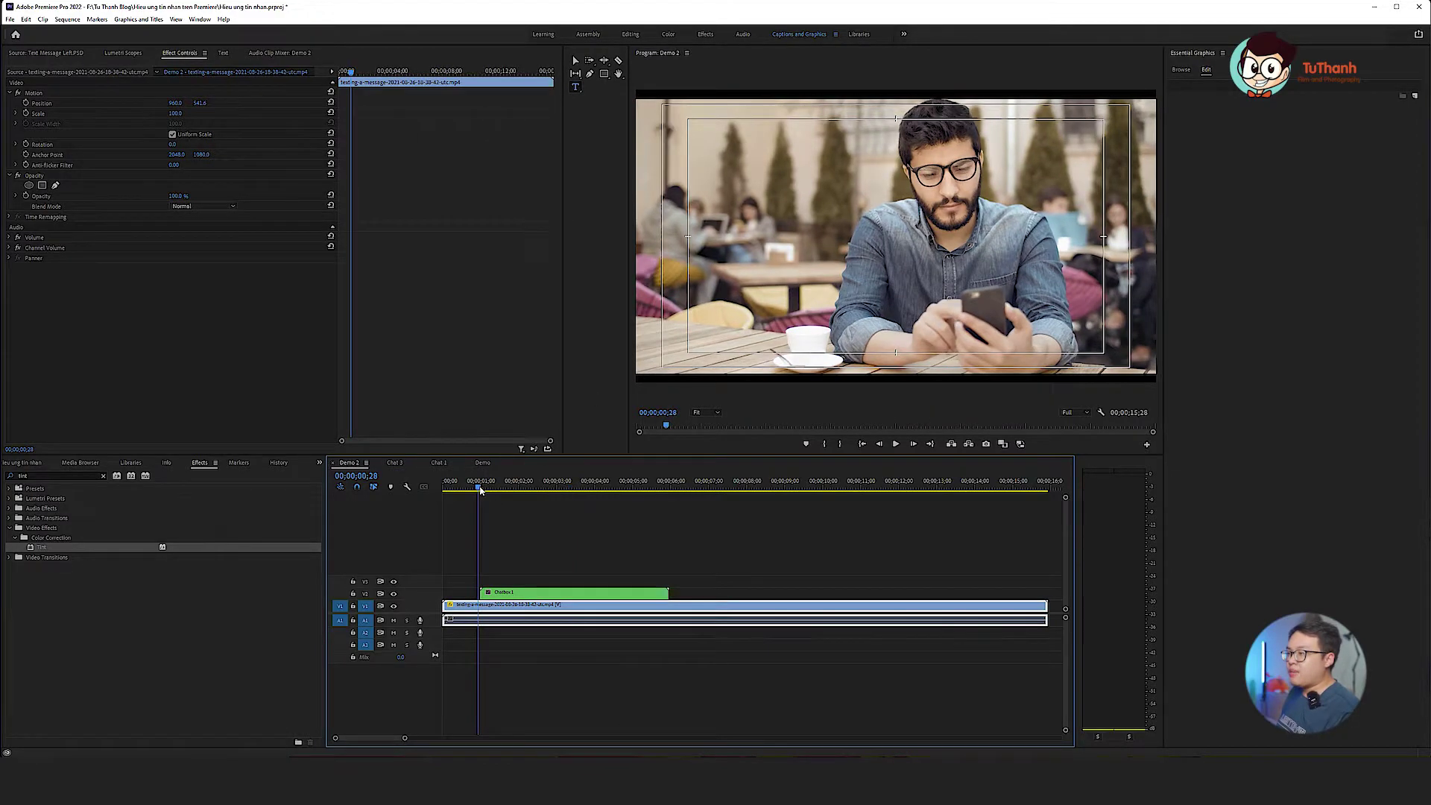
left_click(522, 592)
mouse_move(347, 69)
left_mouse_down()
mouse_move(326, 78)
mouse_move(363, 77)
left_mouse_up()
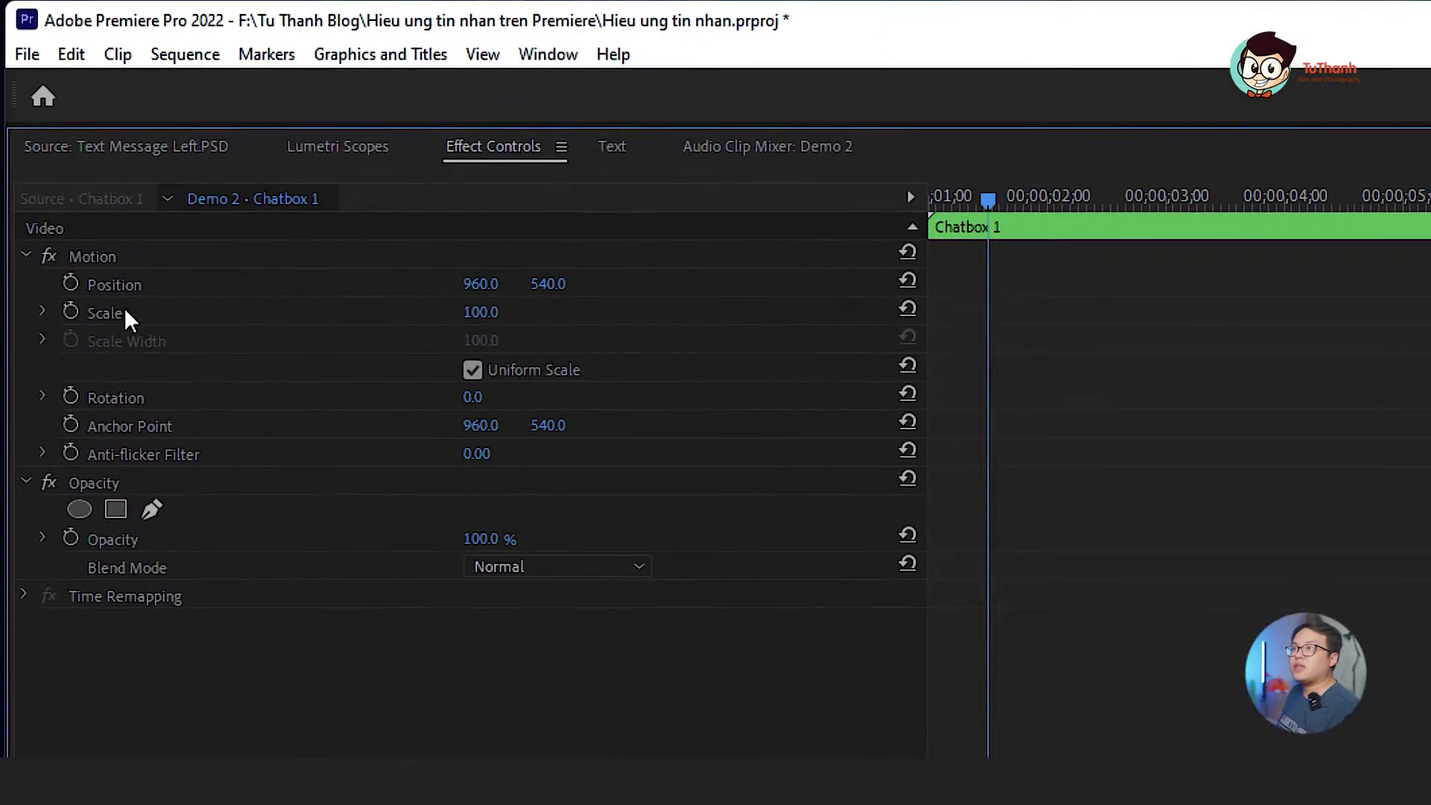
left_click(71, 313)
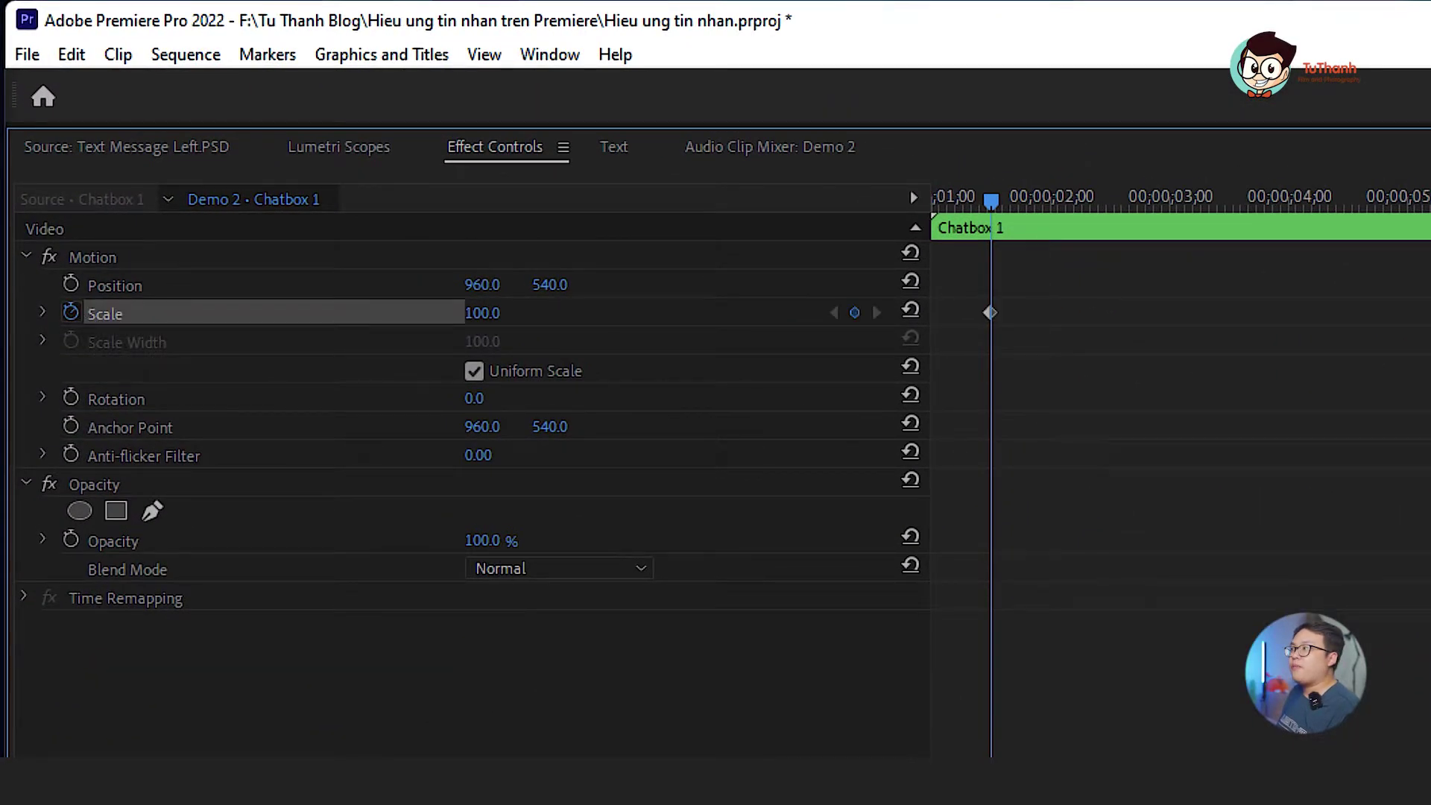
left_click(168, 432)
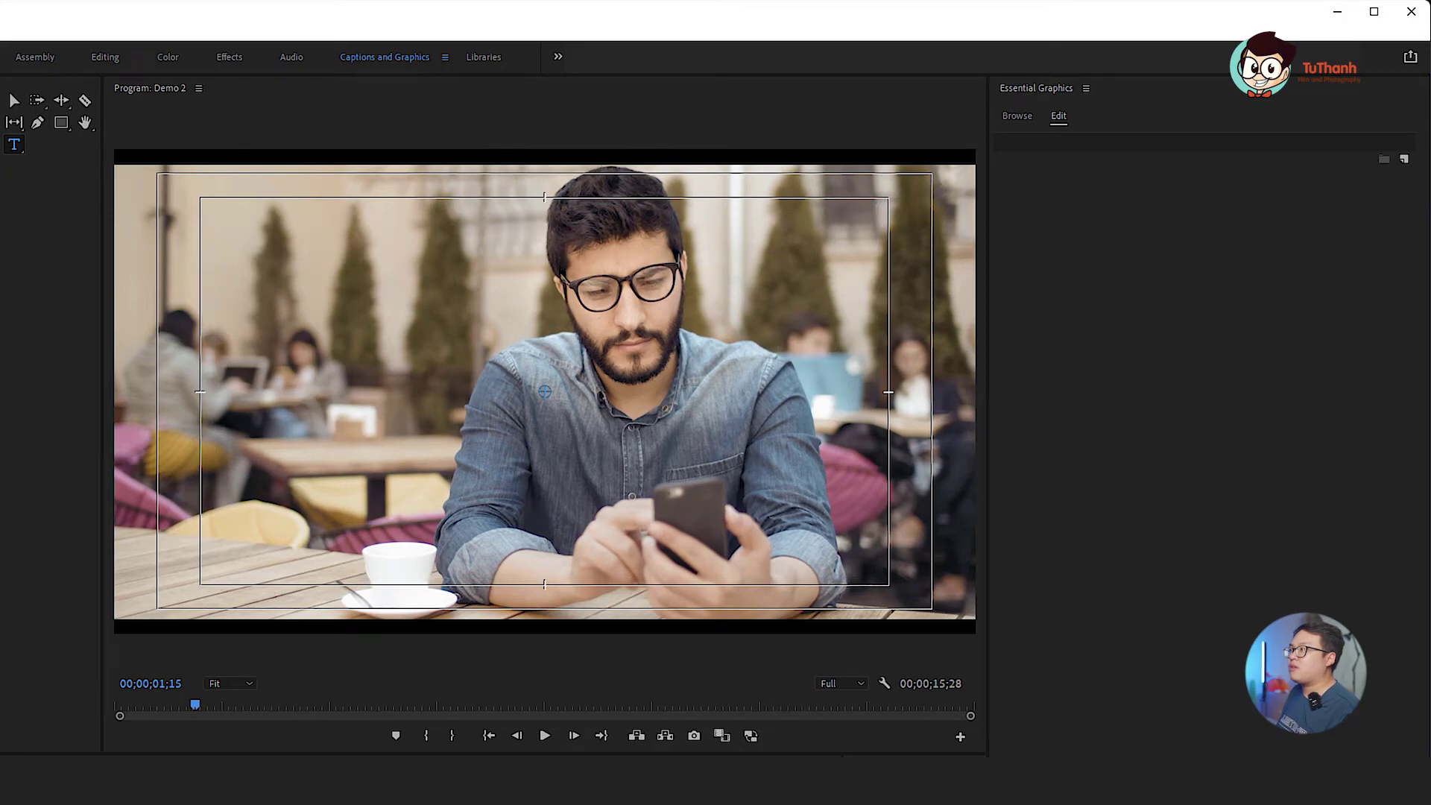
left_click(542, 393)
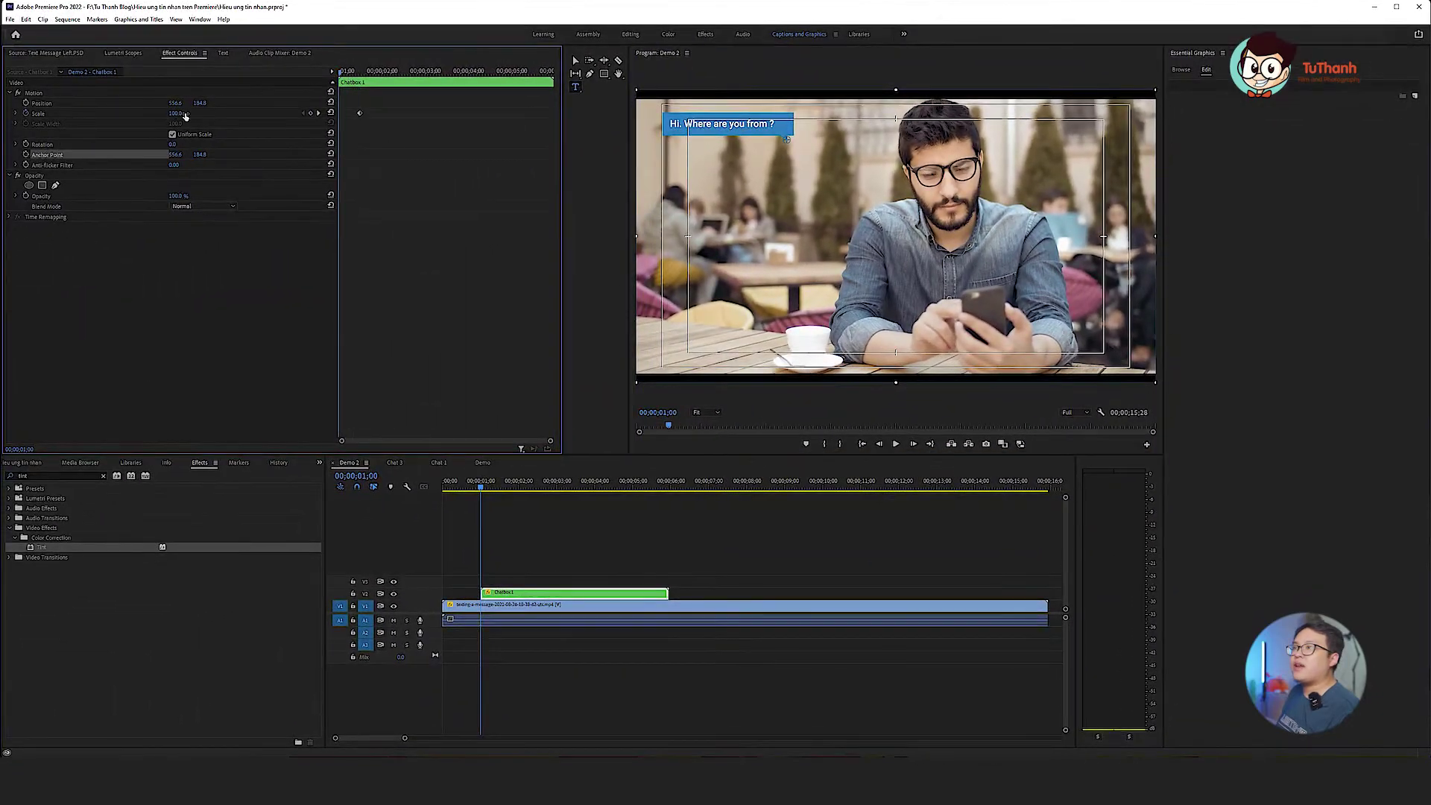
left_click(176, 114)
type("0")
key("Return")
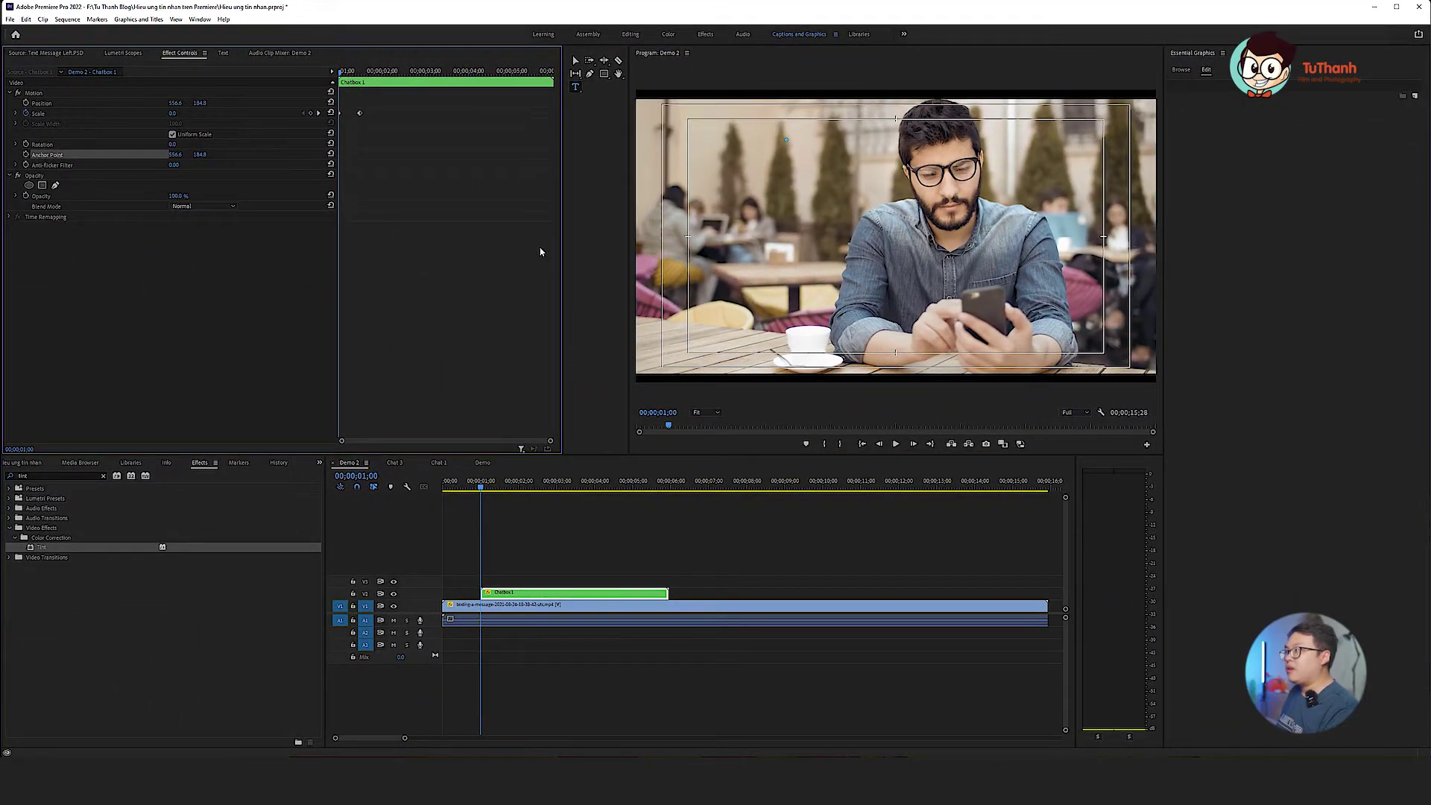
key("space")
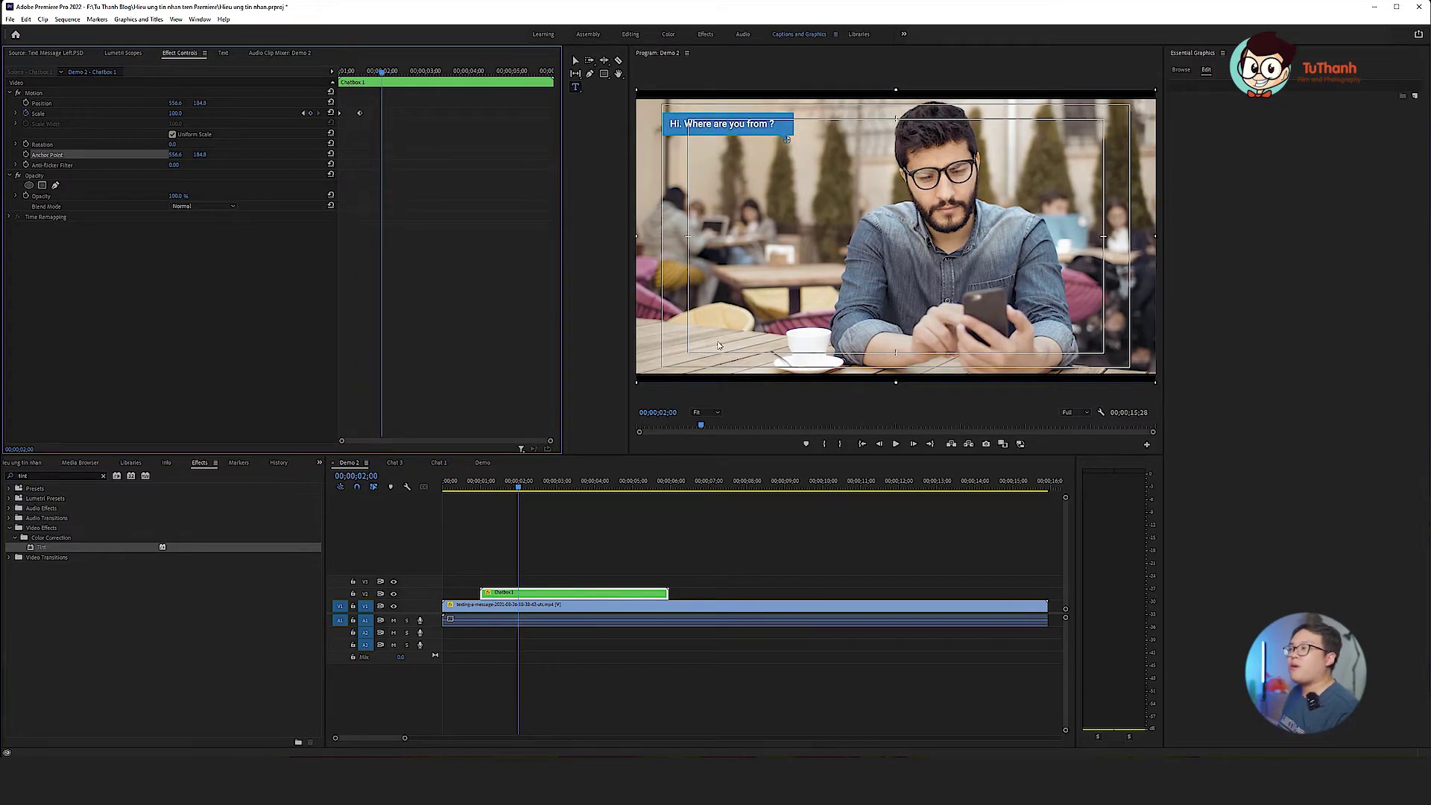
left_click(495, 489)
- Place Text Message Left.PSD on the track above Chatbox 1
key("space")
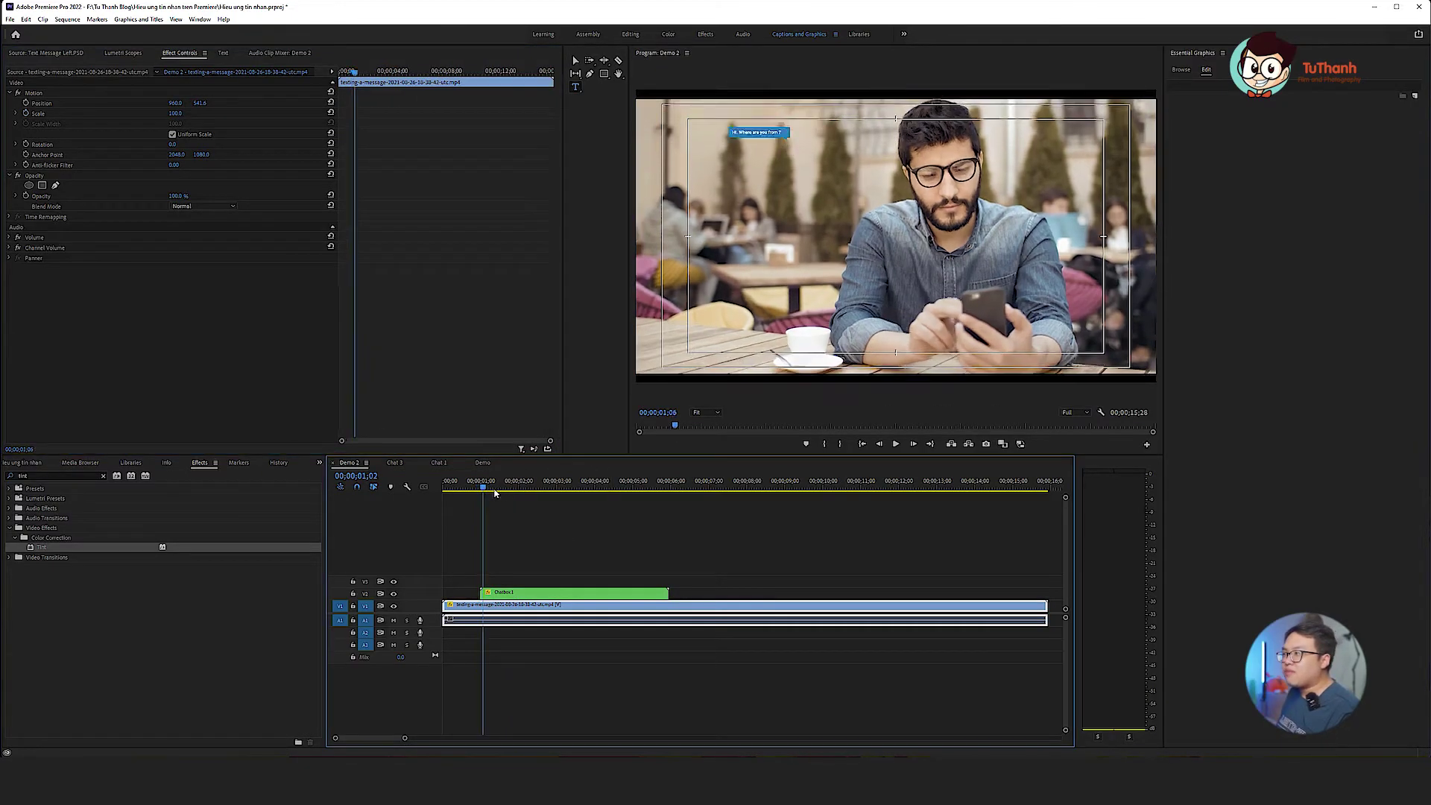
left_click(34, 465)
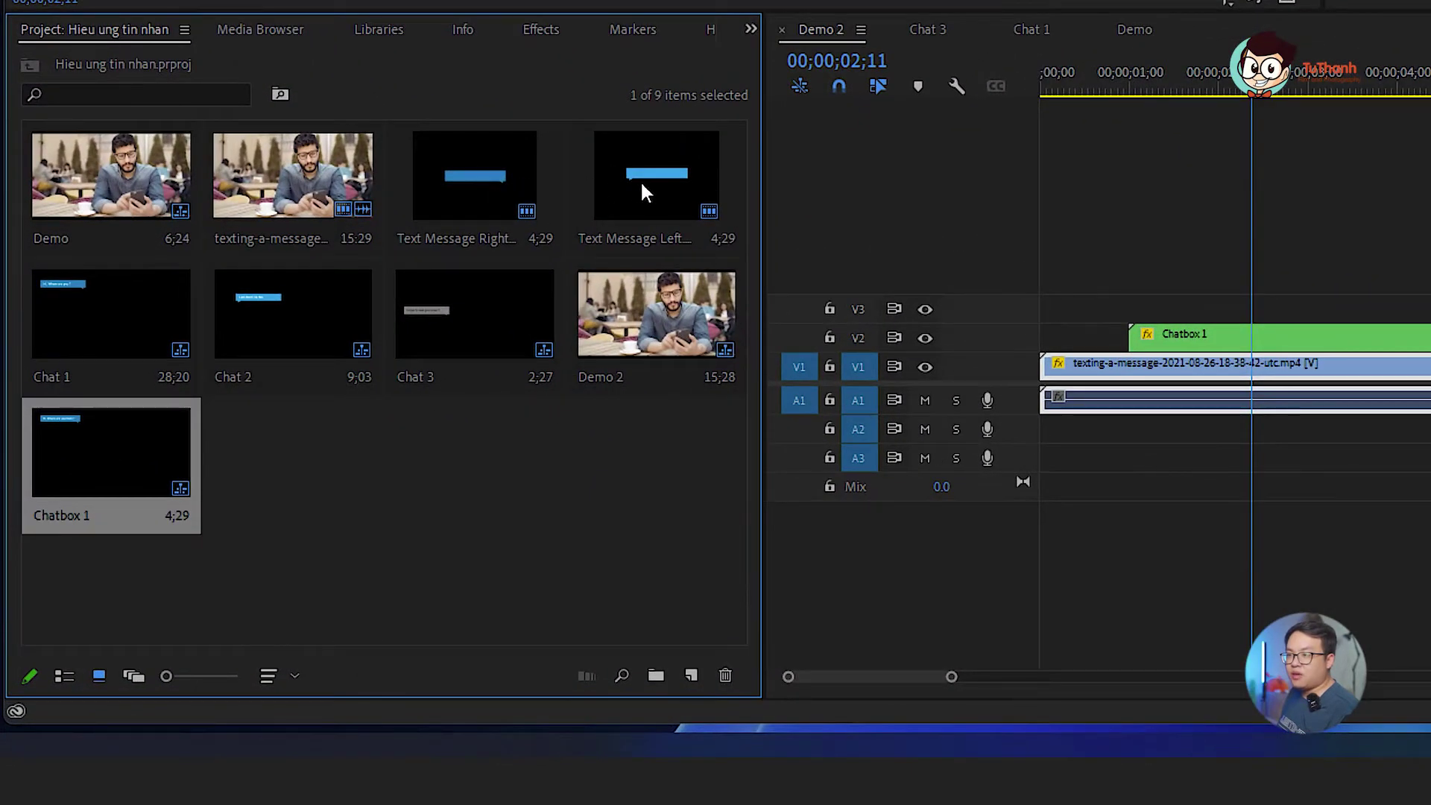
left_click(652, 186)
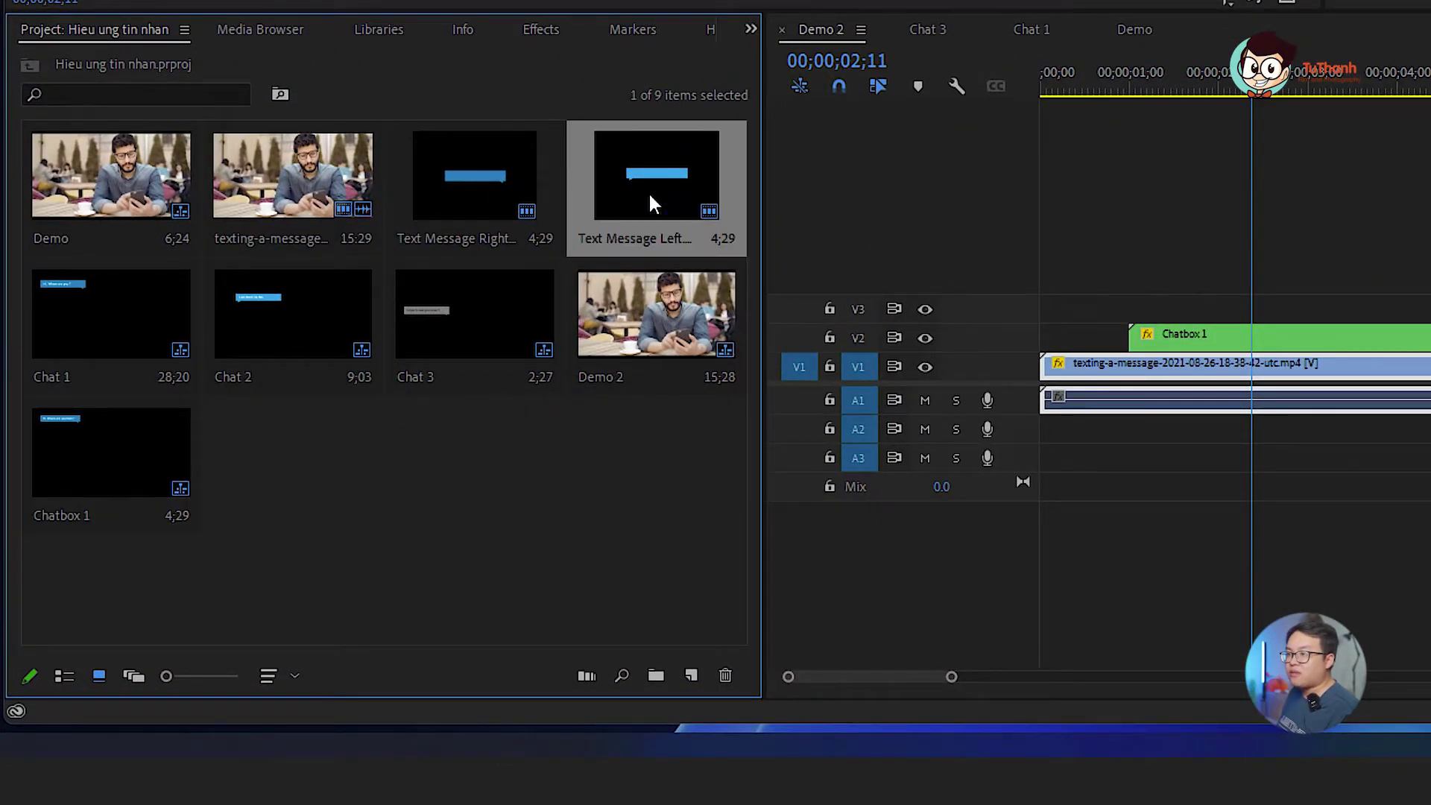
left_click_drag(918, 216, 1133, 308)
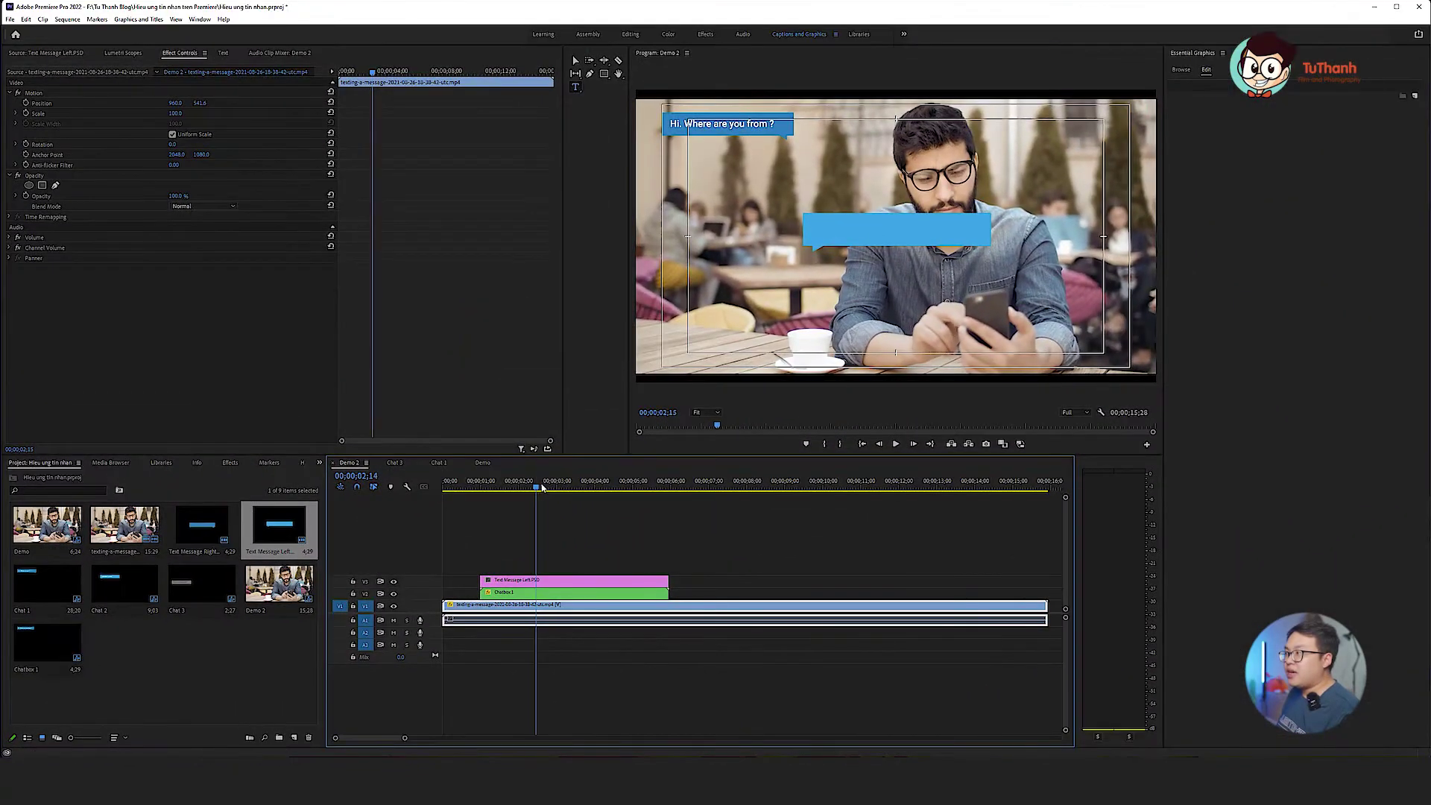
- Scale the new bubble to 70 and position it below the first bubble
left_click_drag(542, 486, 524, 487)
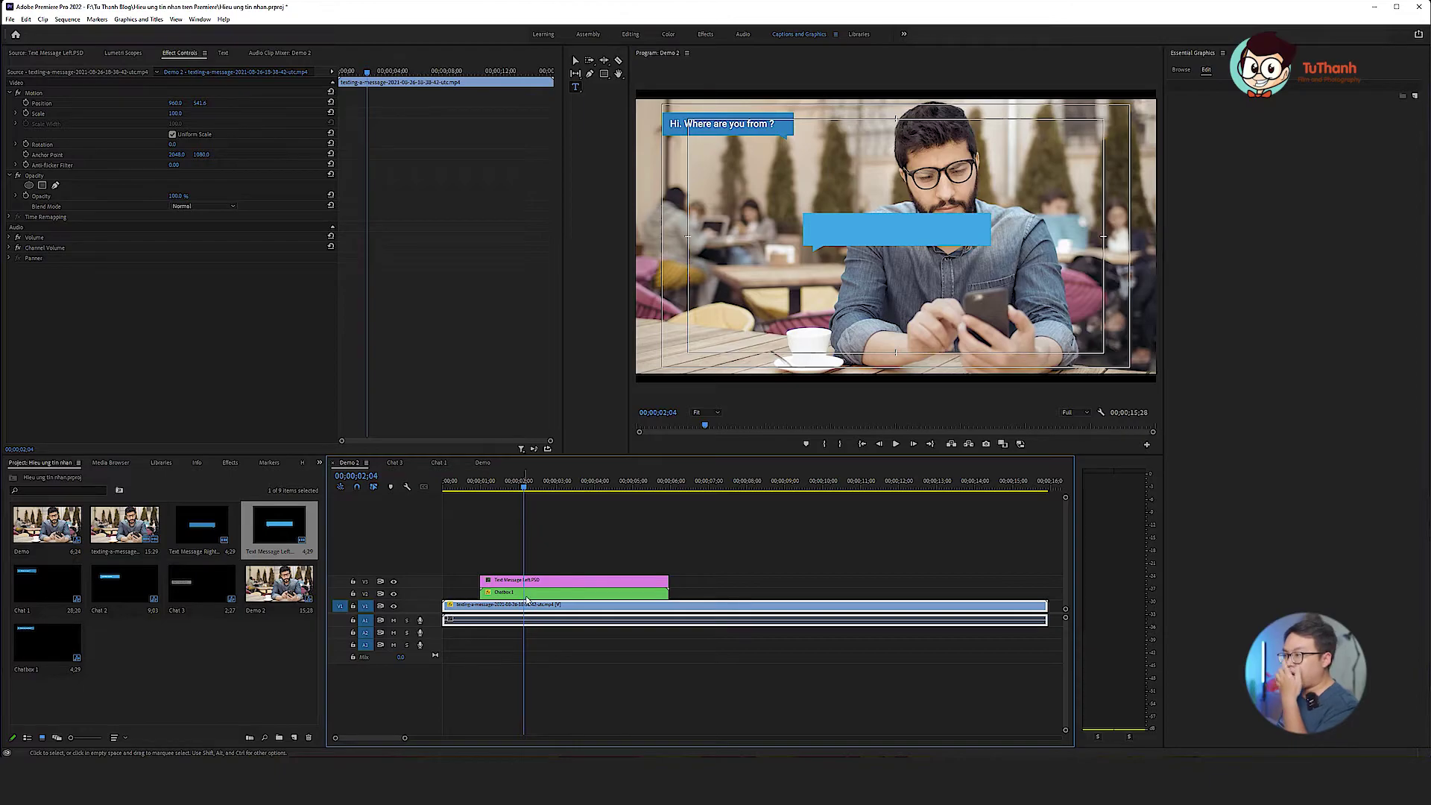
left_click(526, 580)
left_click(177, 113)
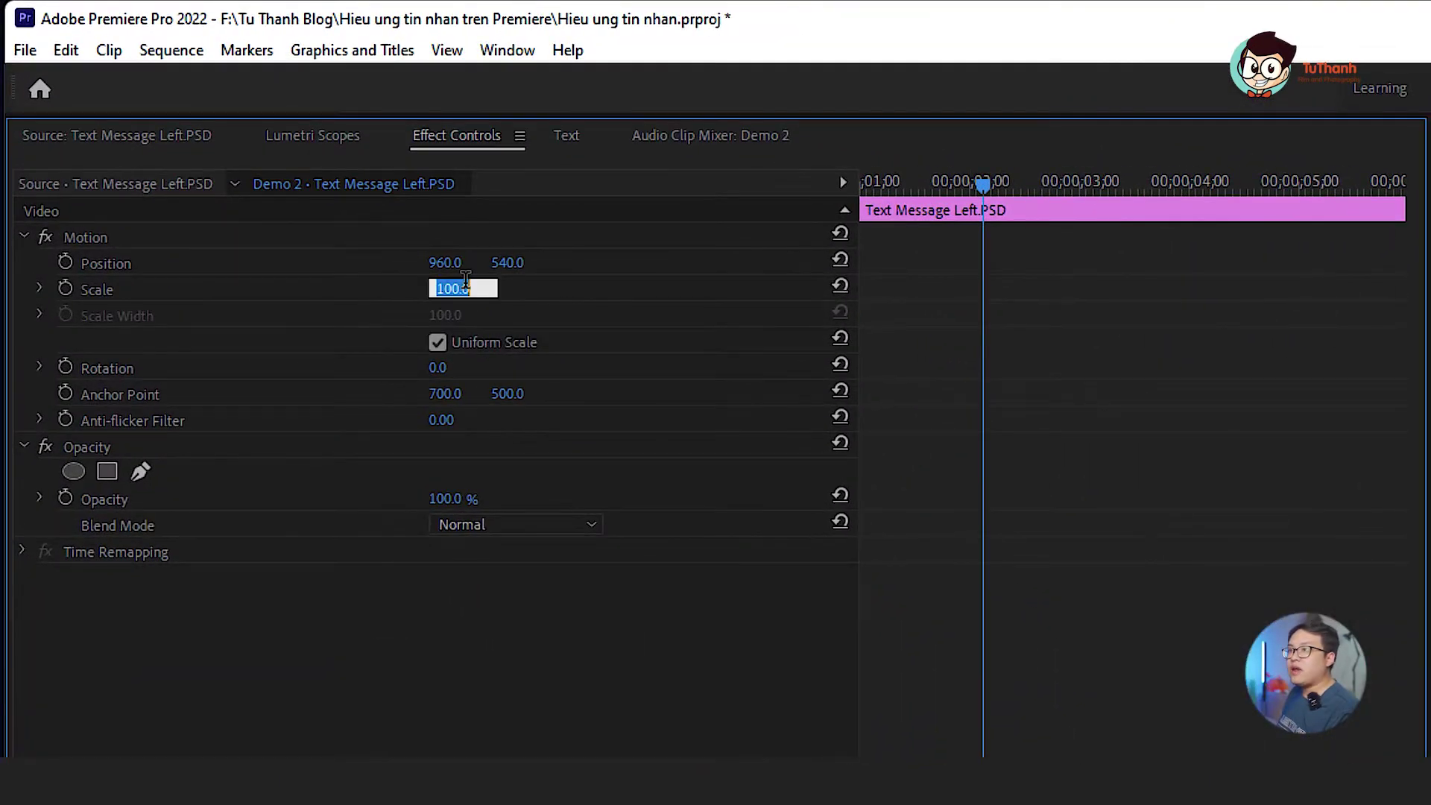
type("70")
key("Return")
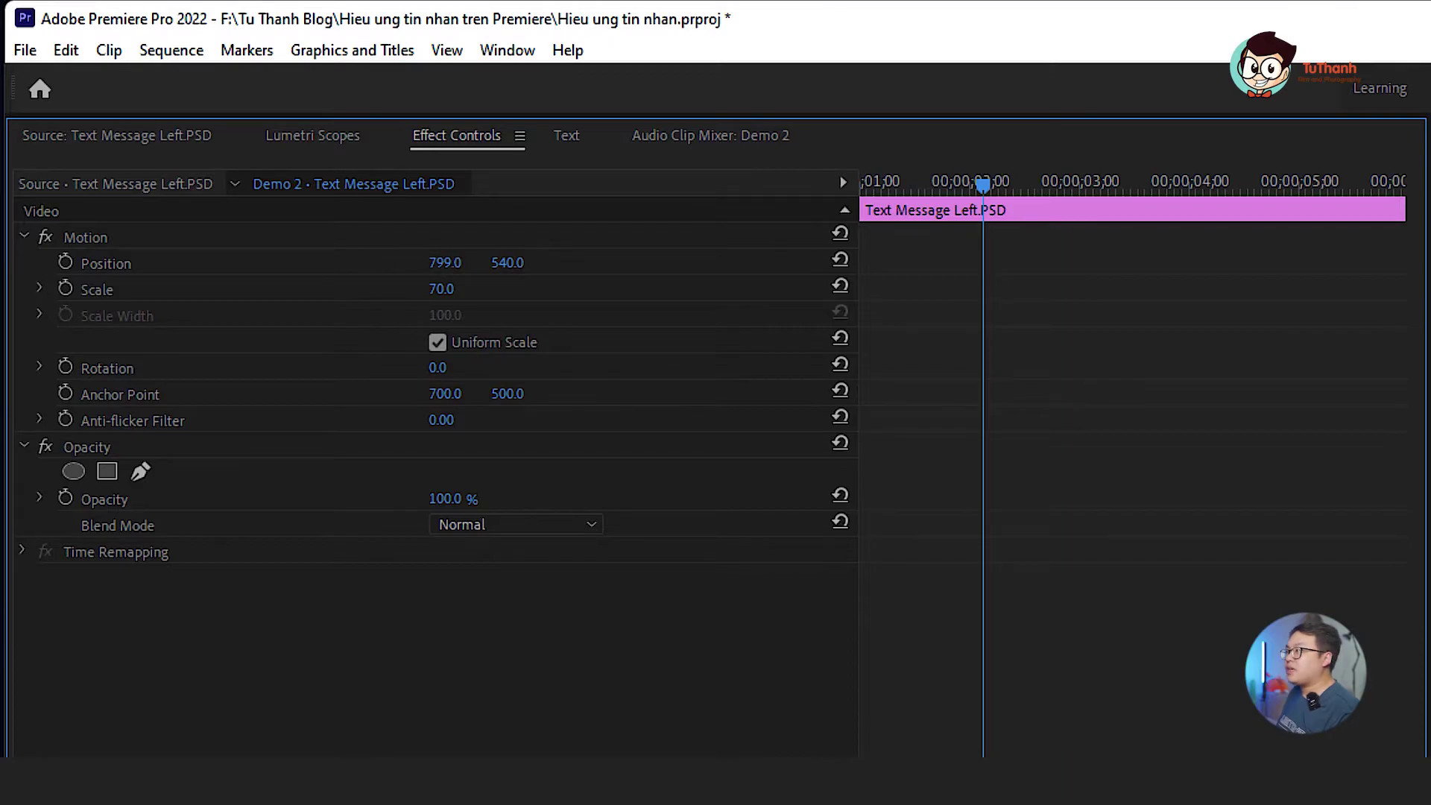
left_click_drag(448, 262, 501, 262)
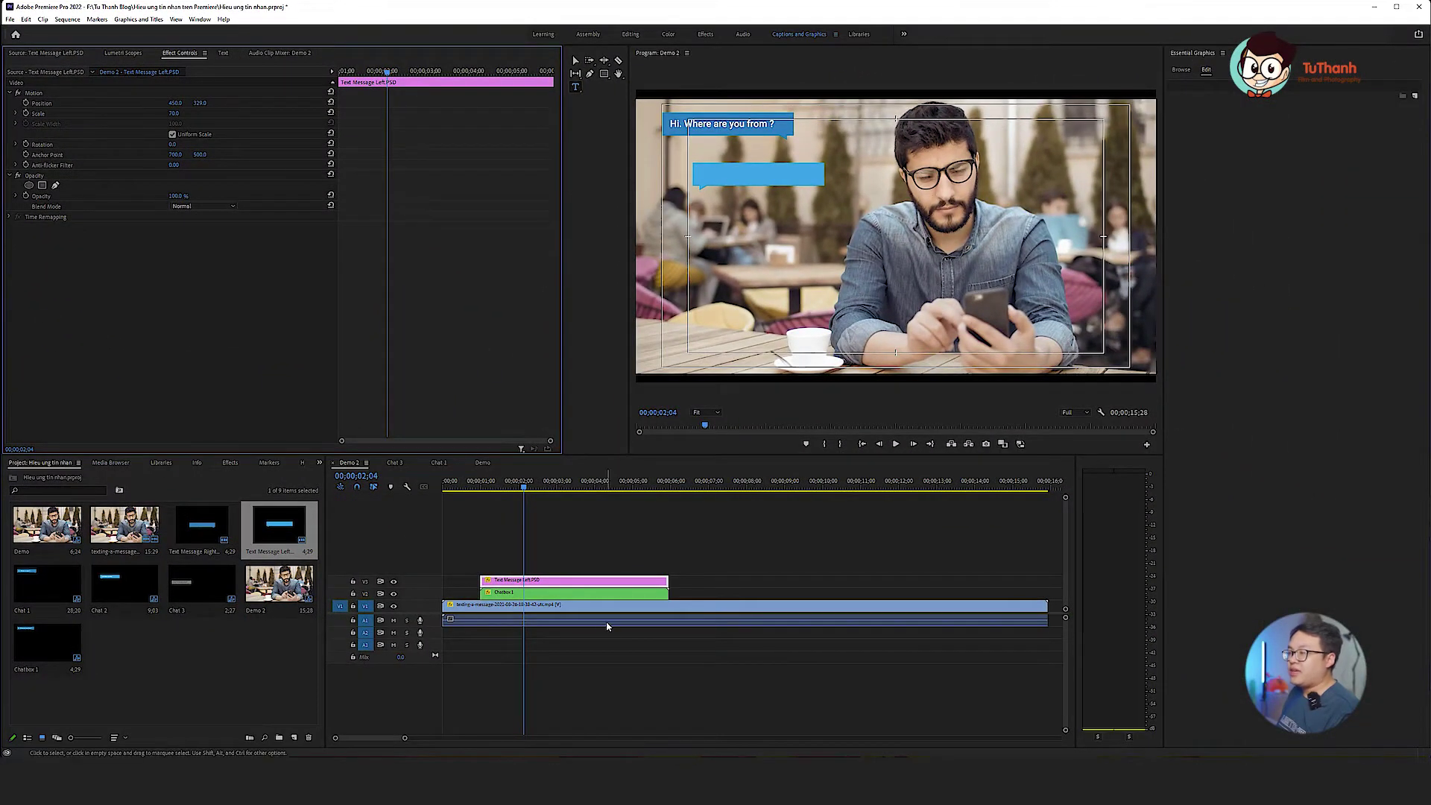
left_click(519, 592)
- Type 'I am from Ha Noi' in the second bubble and shift the text left to fit inside it
left_click(522, 580)
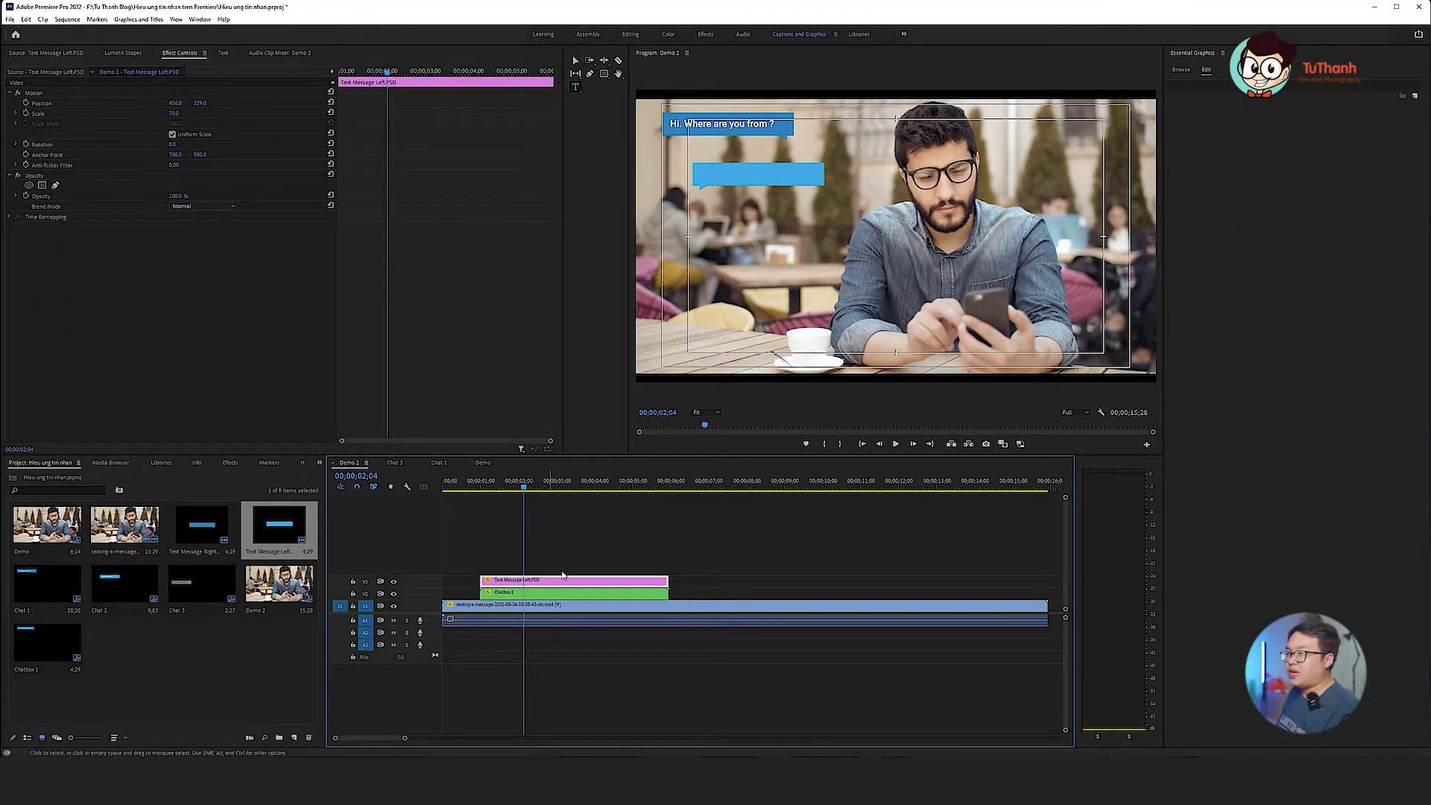
left_click(715, 179)
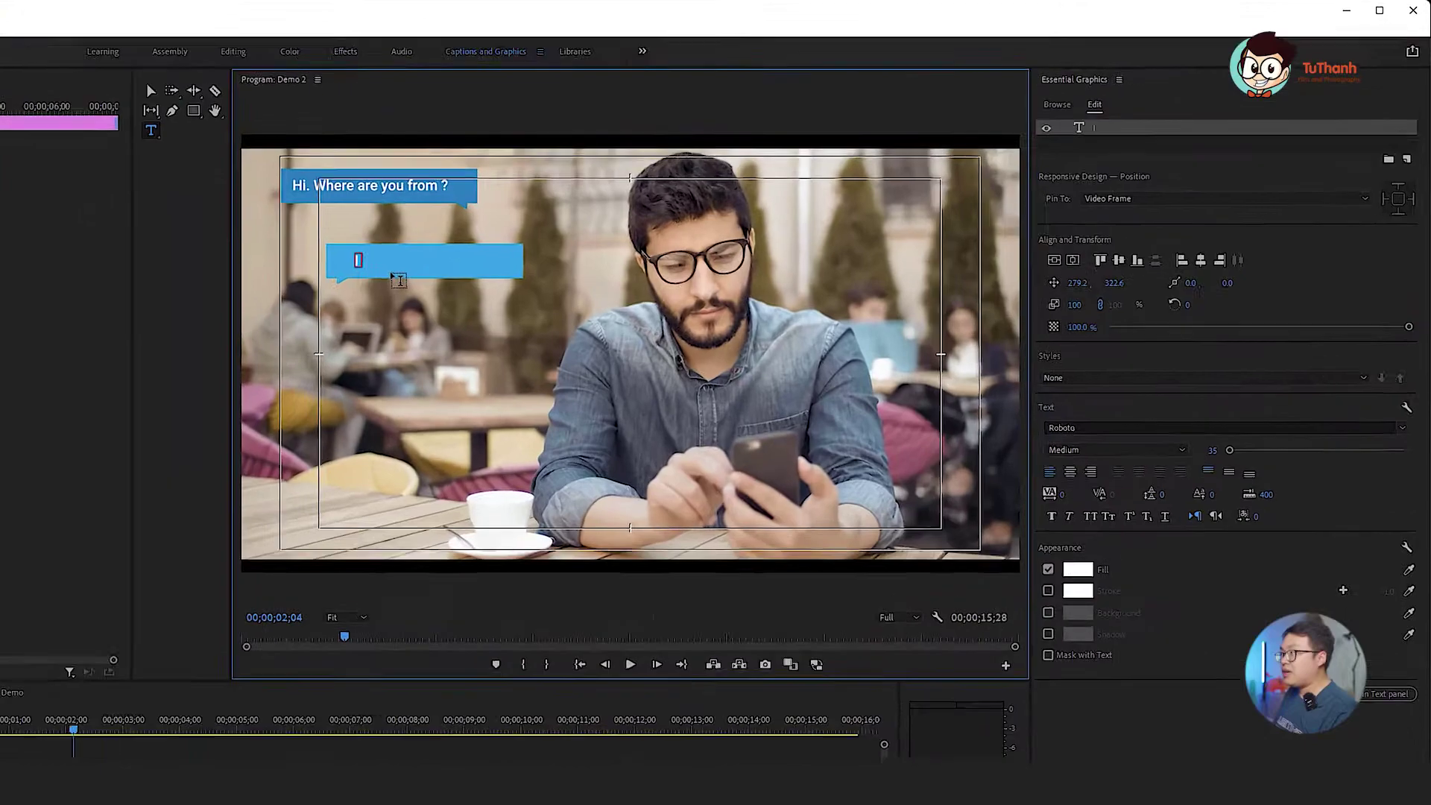
type("I am from Ha Noi")
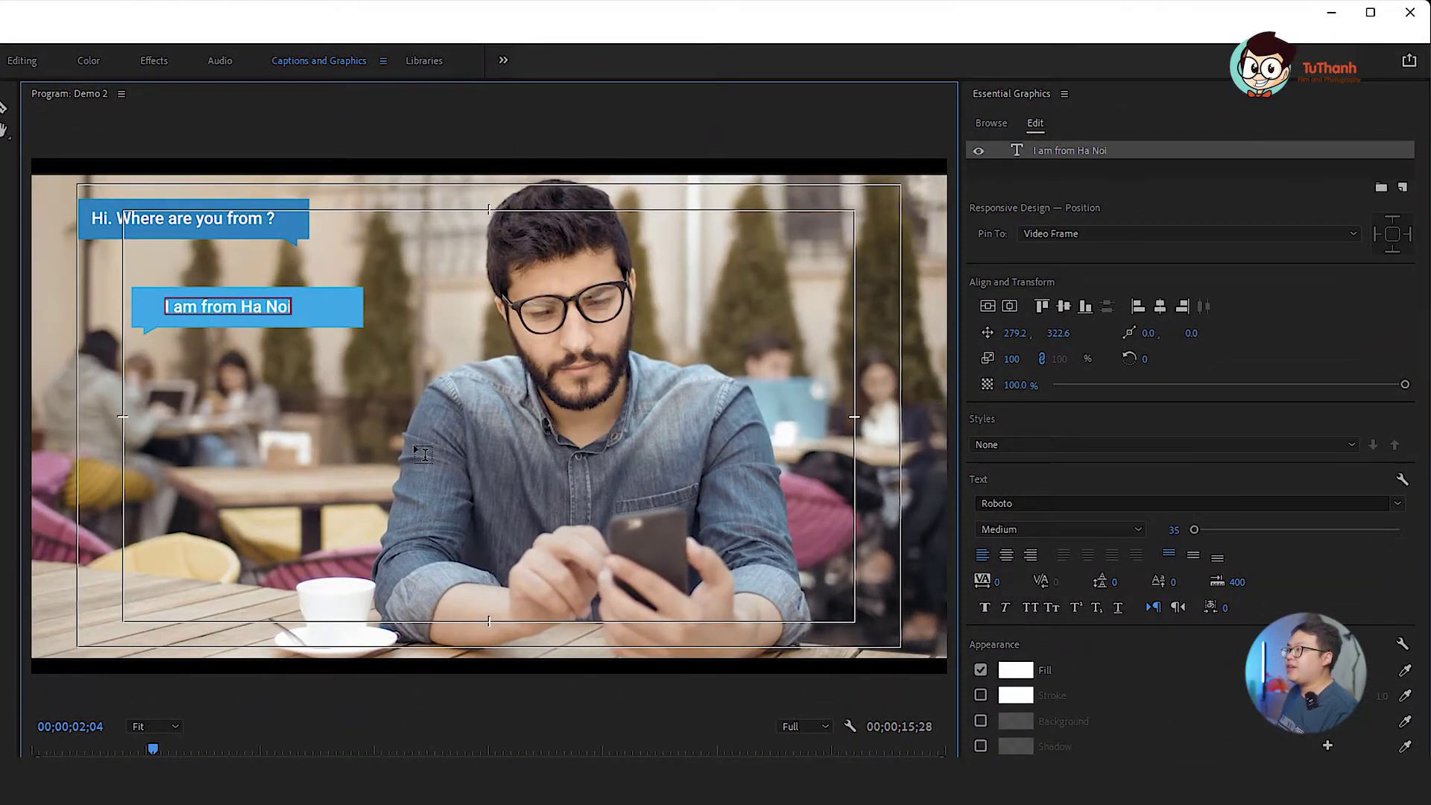
key("ctrl+a")
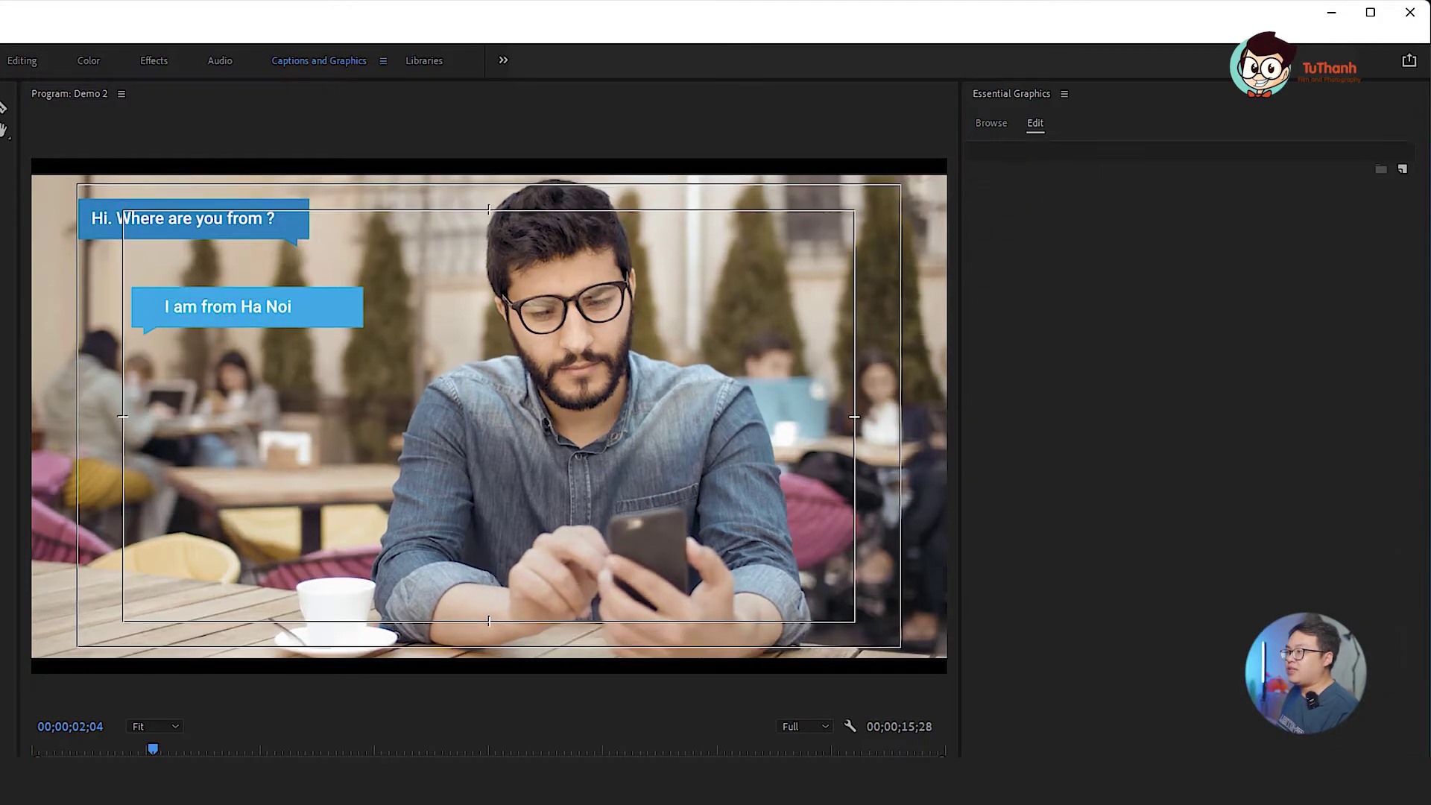
left_click_drag(153, 749, 195, 749)
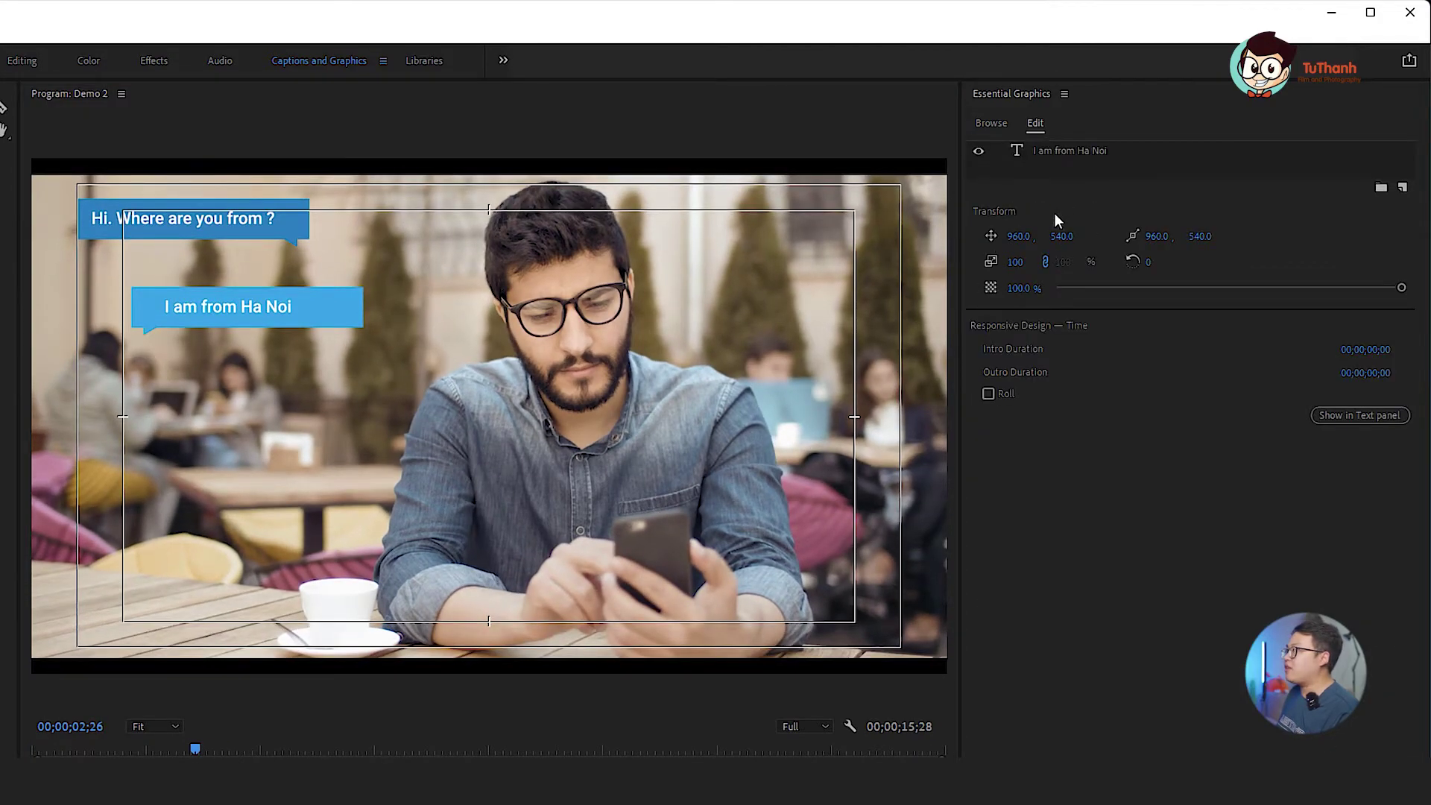
left_click(1106, 152)
left_click_drag(1024, 339, 1000, 339)
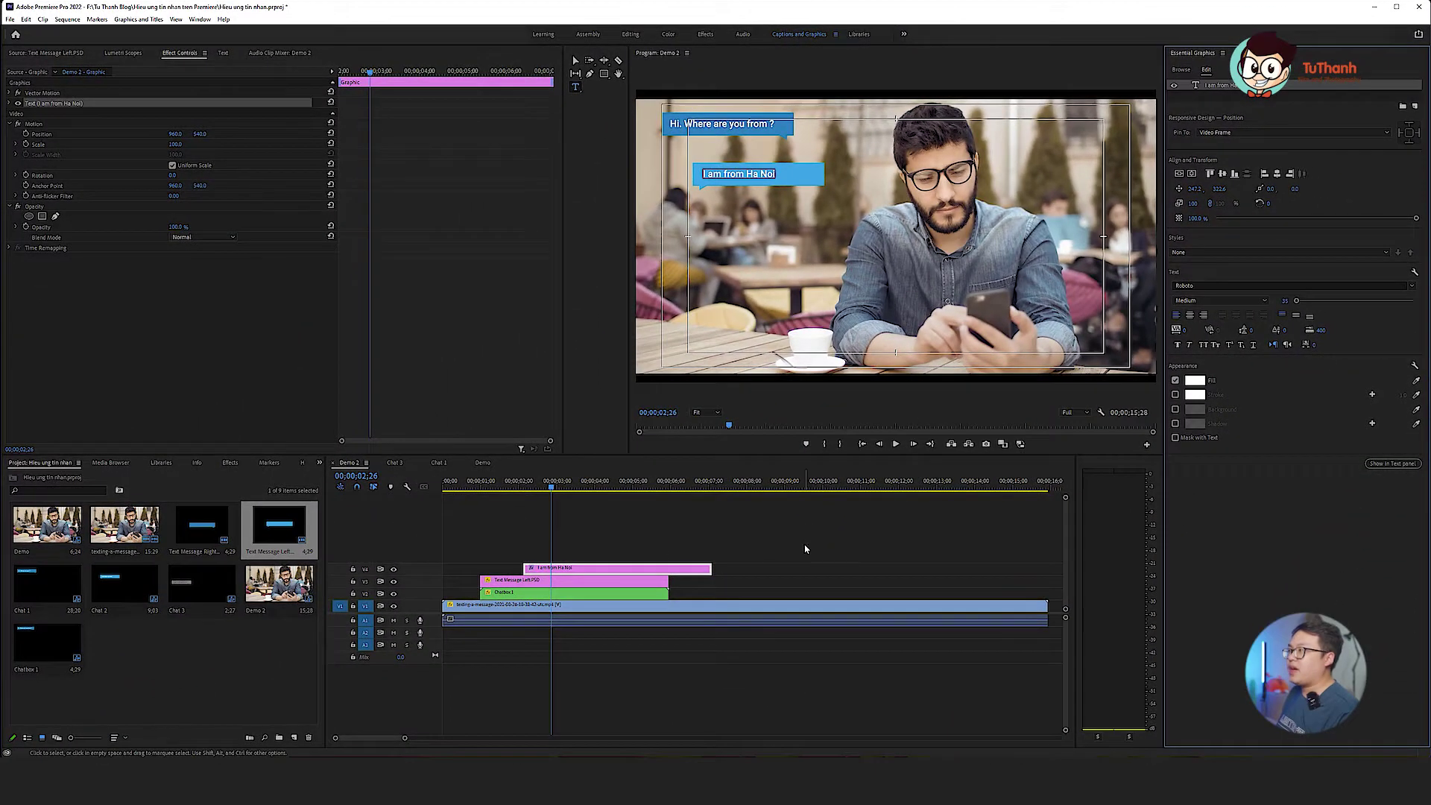
left_click(805, 547)
- Align the reply text clip with its bubble clip, then nest both as Chatbox 2
left_click_drag(557, 569, 515, 569)
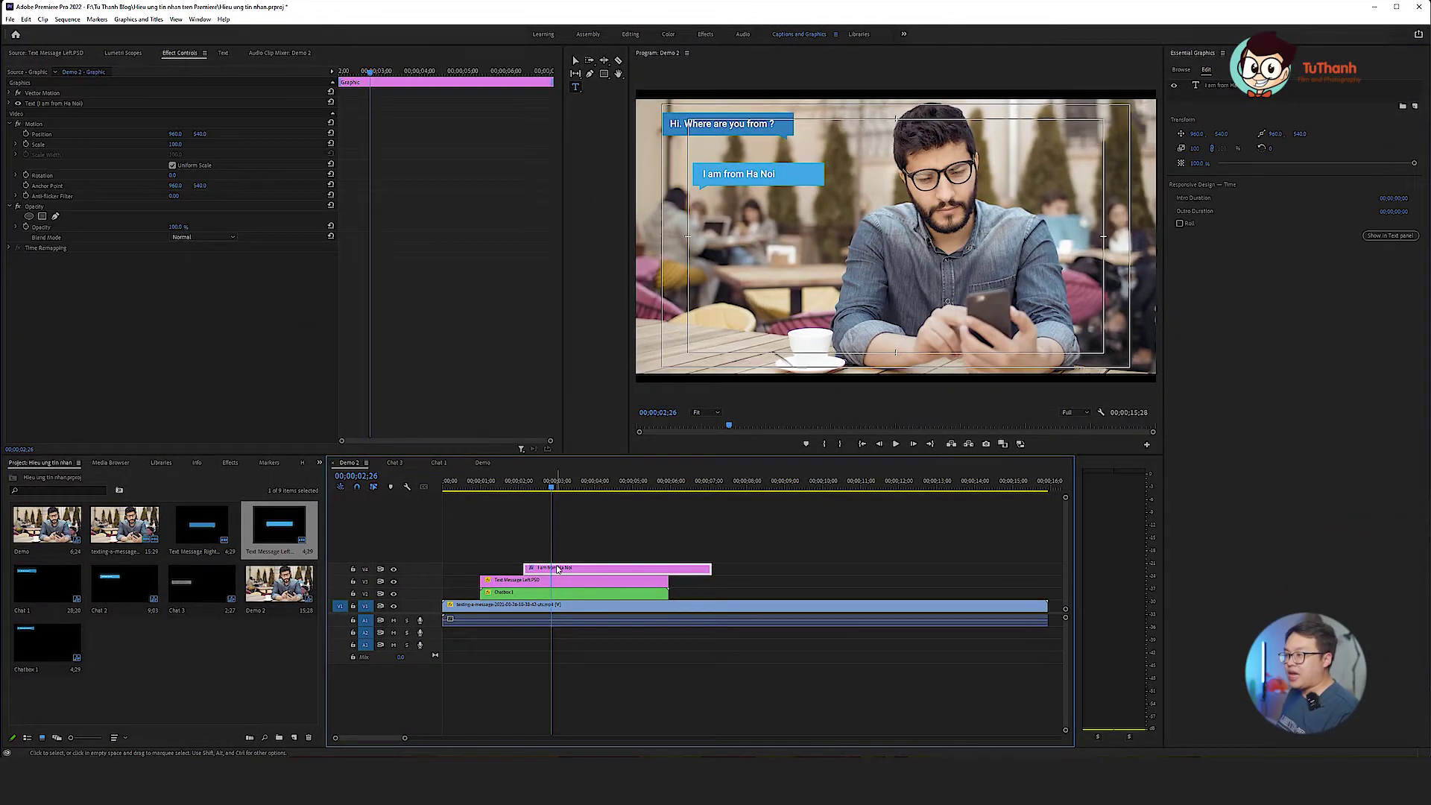
left_click(488, 483)
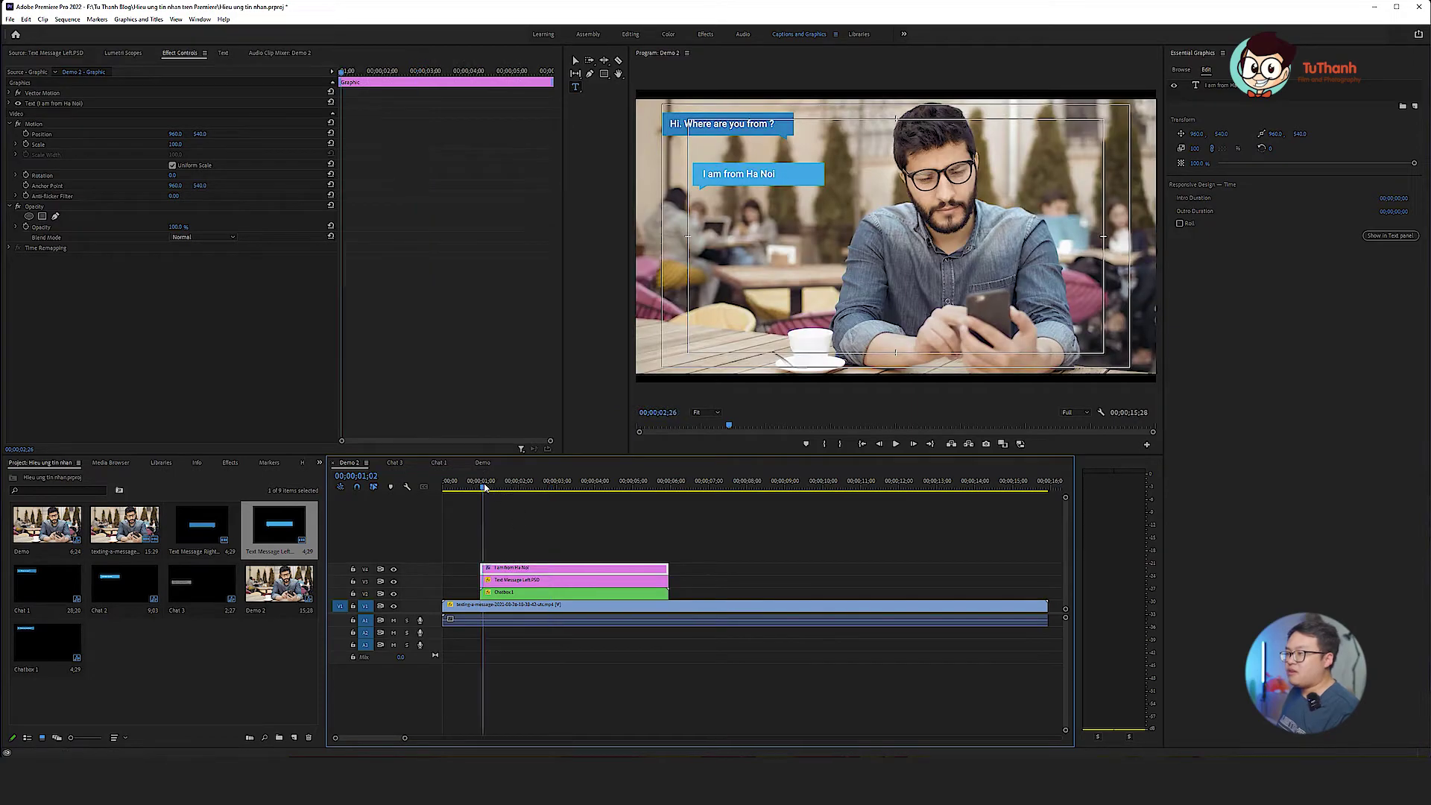
left_click_drag(528, 530, 559, 586)
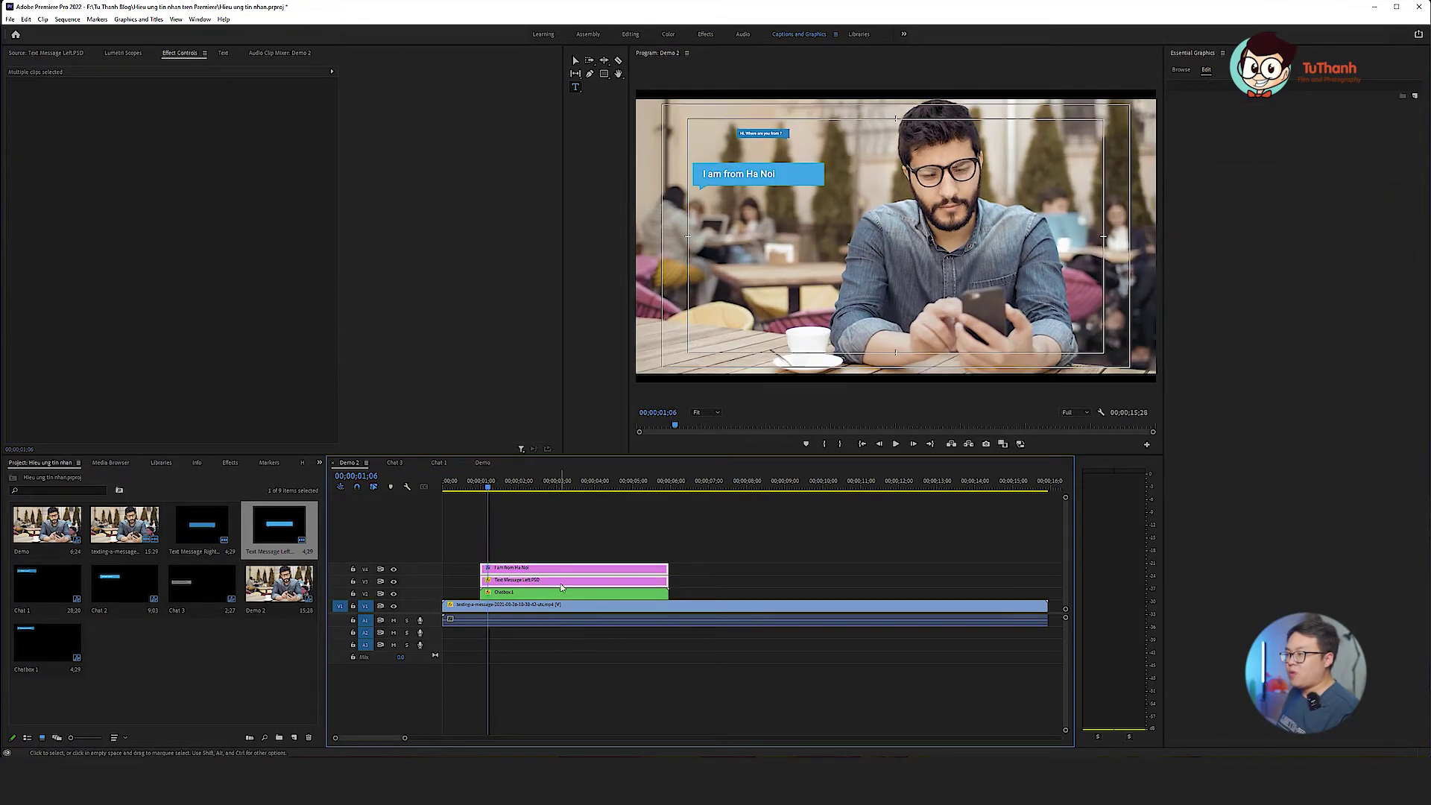
right_click(560, 585)
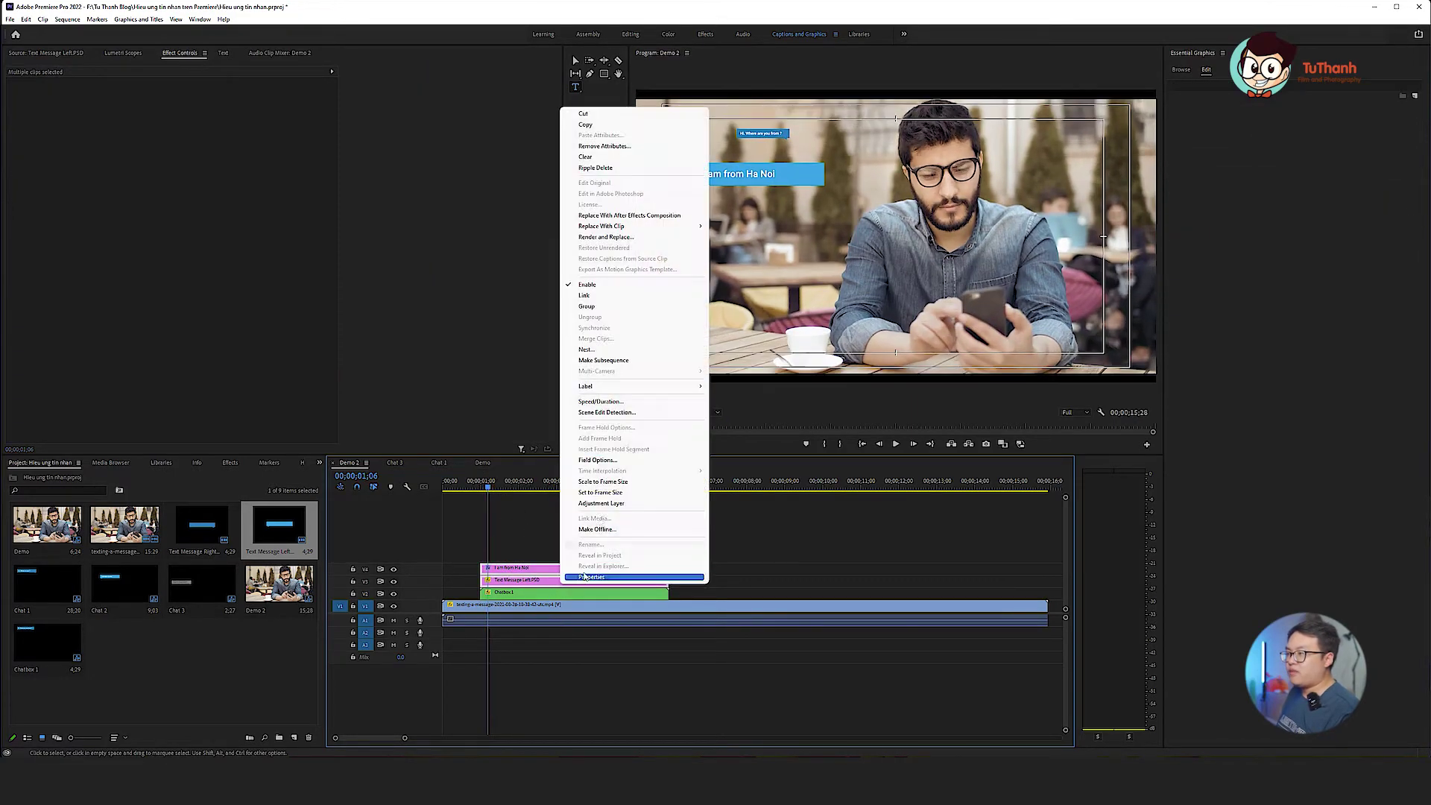
left_click(608, 351)
type("Chatbox 2")
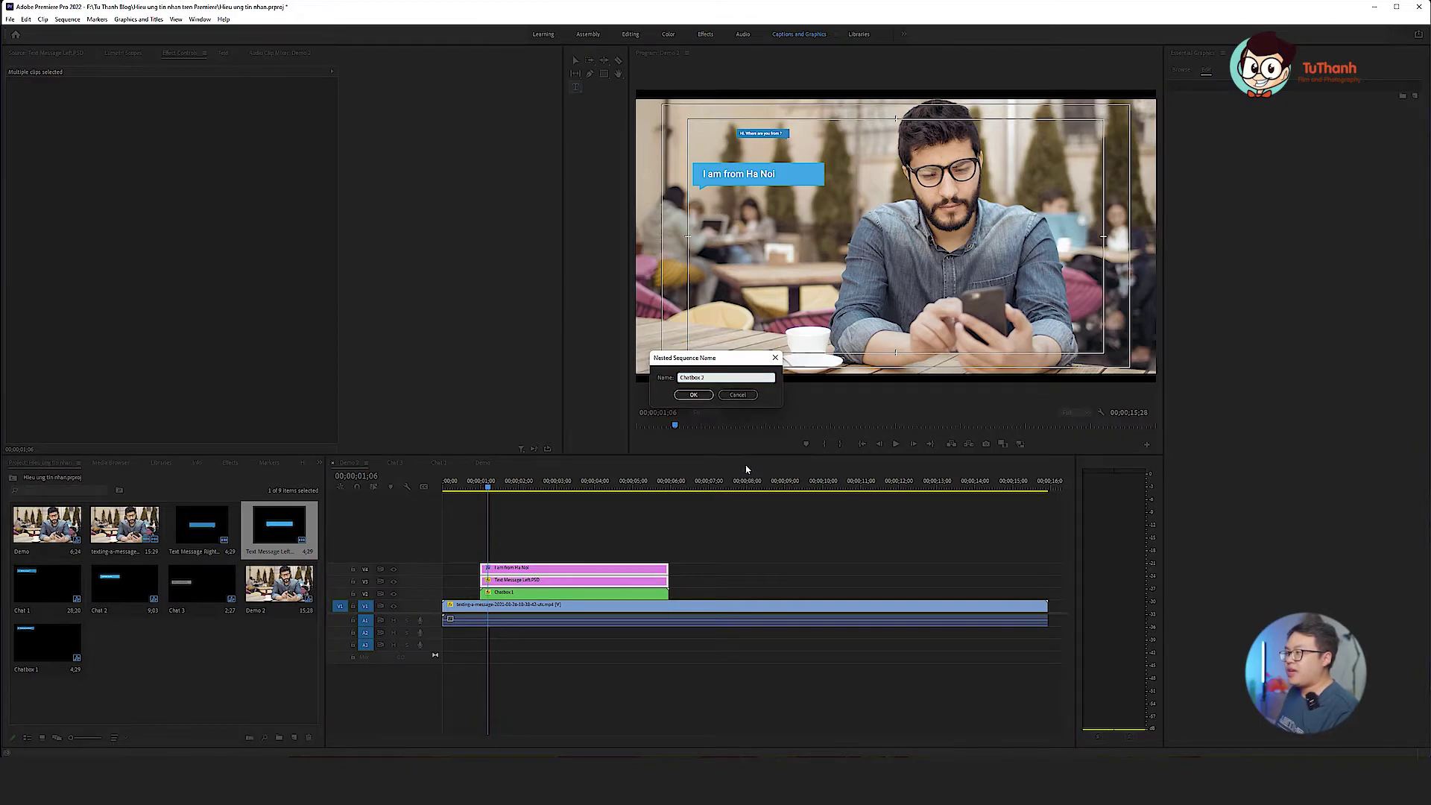
key("Return")
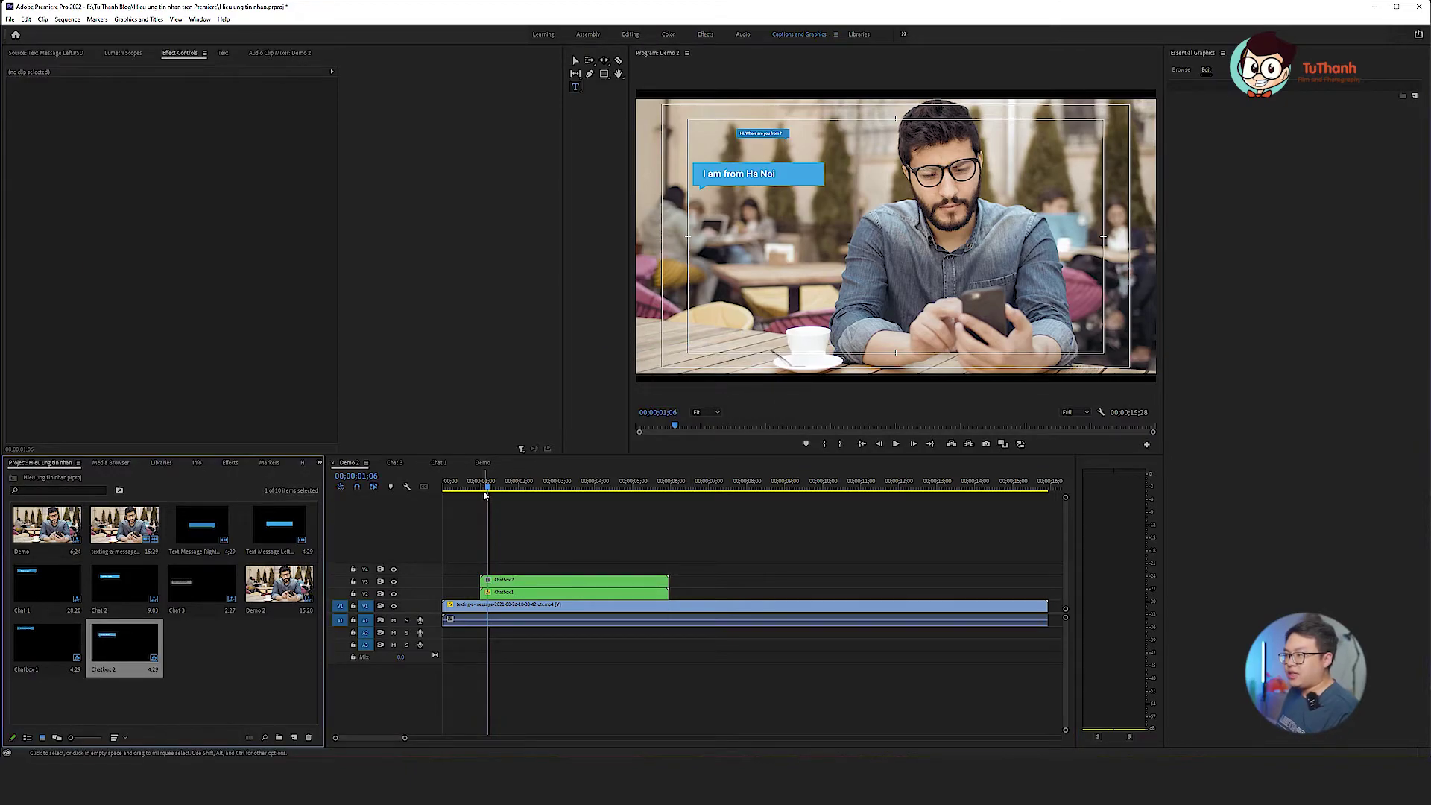
- Move Chatbox 2 on V3 to start at 00;00;02;20, anchored at the reply bubble's lower-left corner
left_click(481, 490)
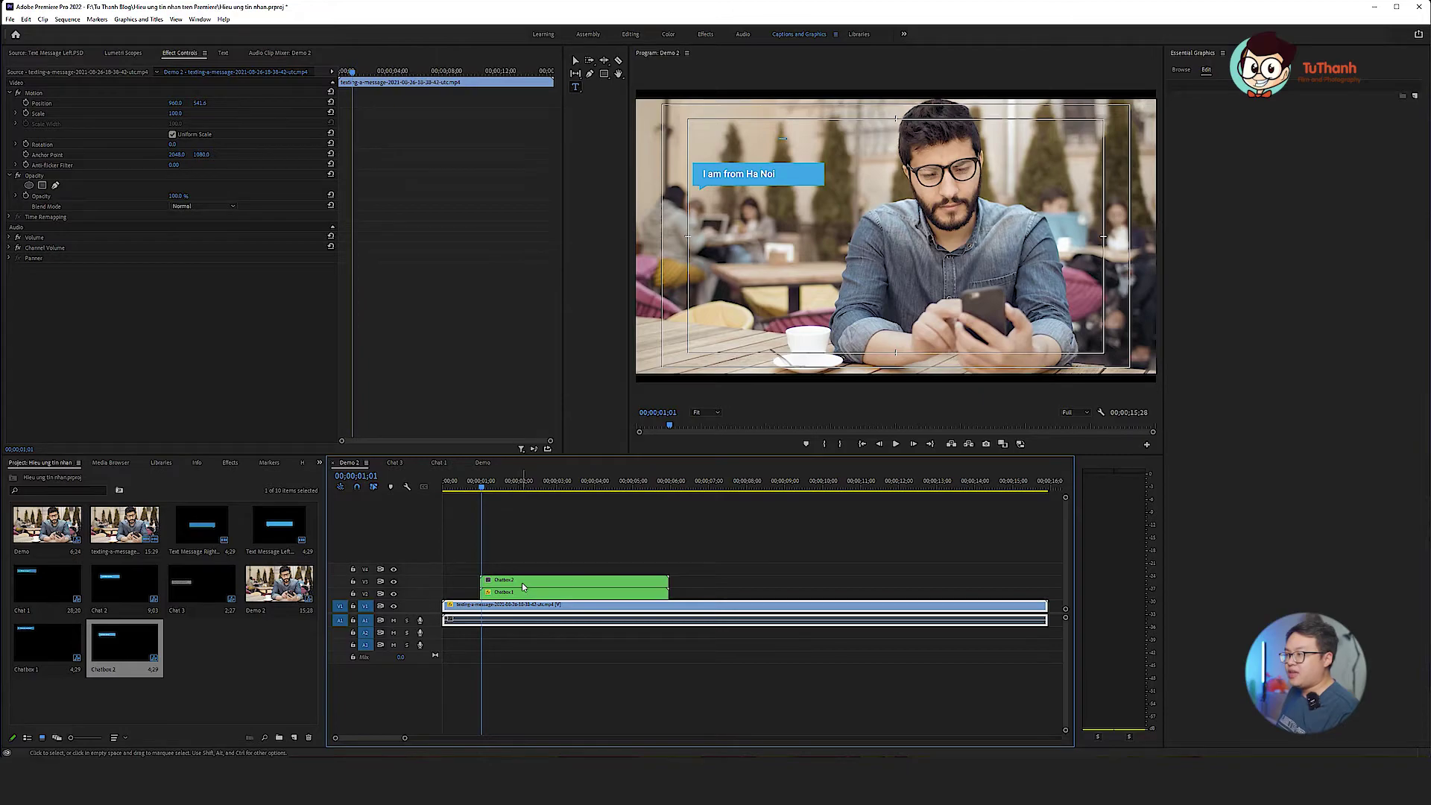
left_click_drag(541, 586, 678, 588)
key("space")
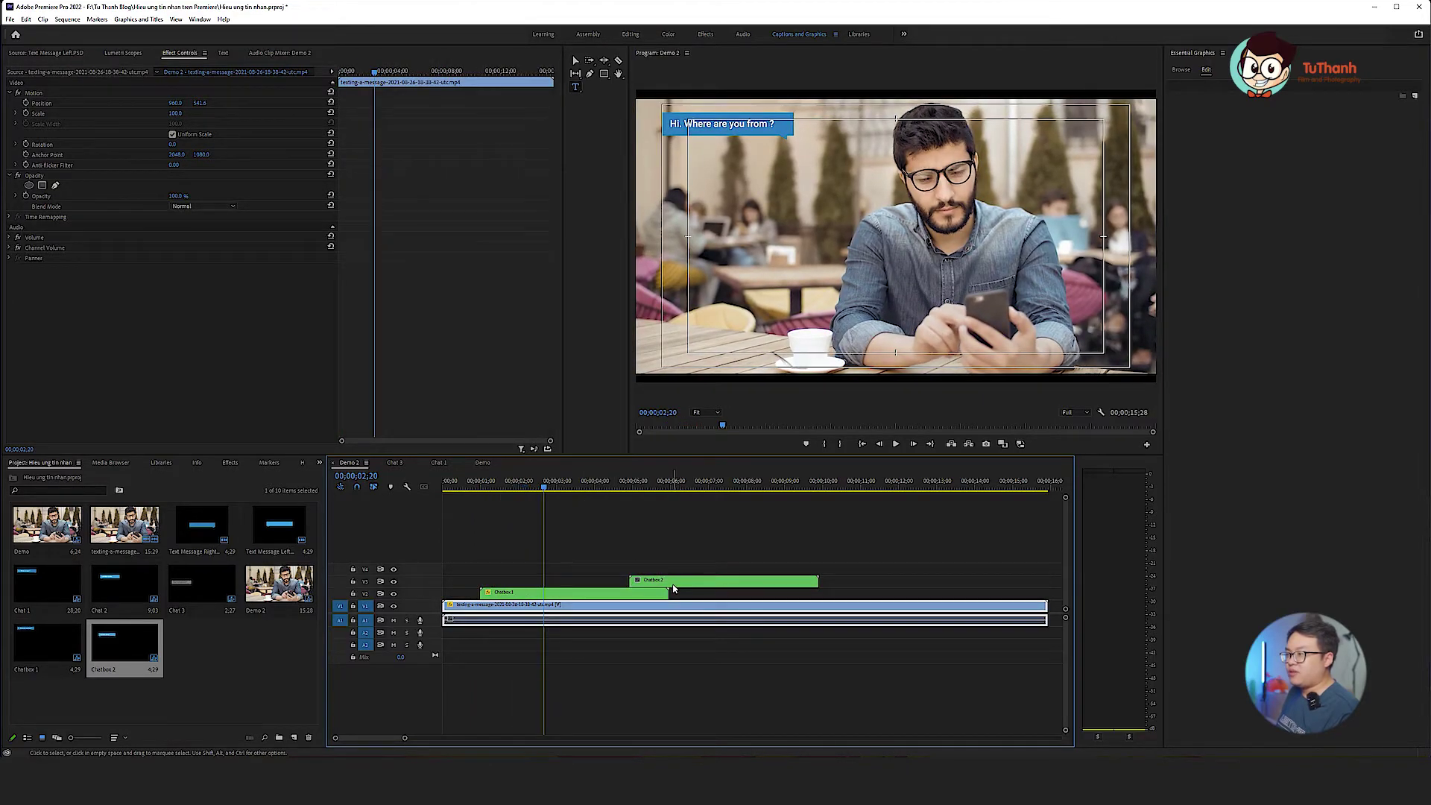
left_click_drag(674, 589, 588, 589)
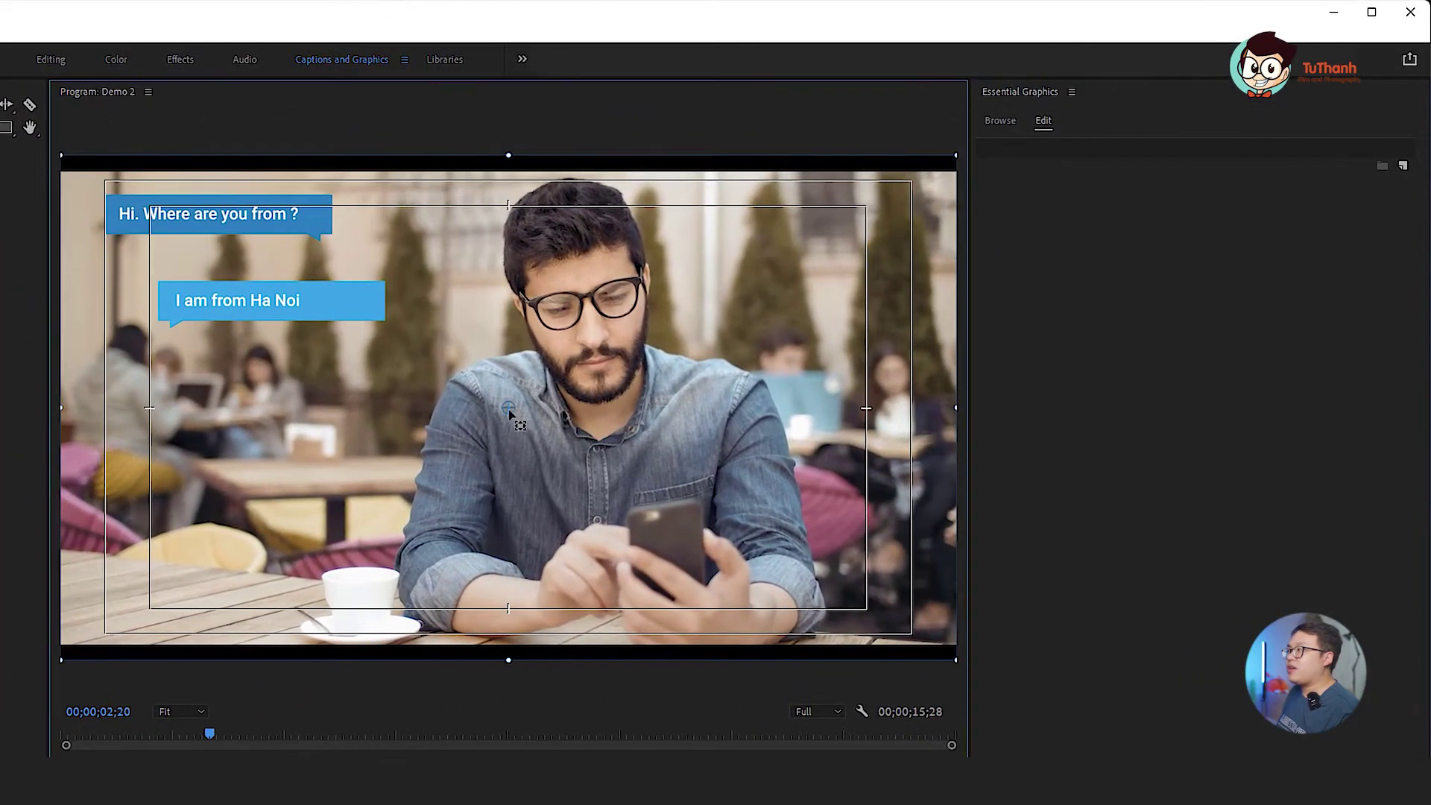
left_click_drag(510, 411, 172, 328)
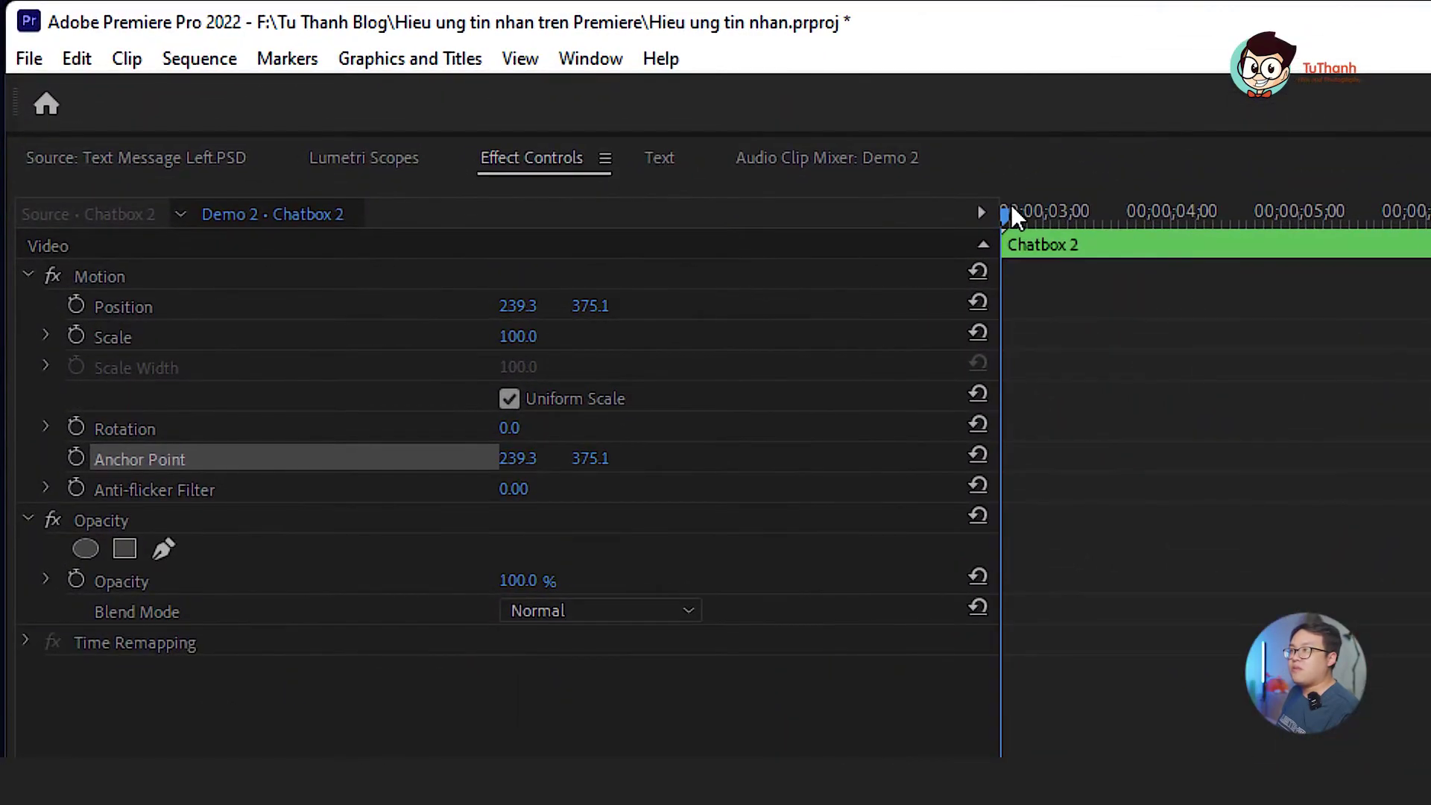
- Keyframe Chatbox 2's Scale at 100 near 00;00;03;00 and 0 at the clip start
left_click_drag(1012, 208, 1075, 217)
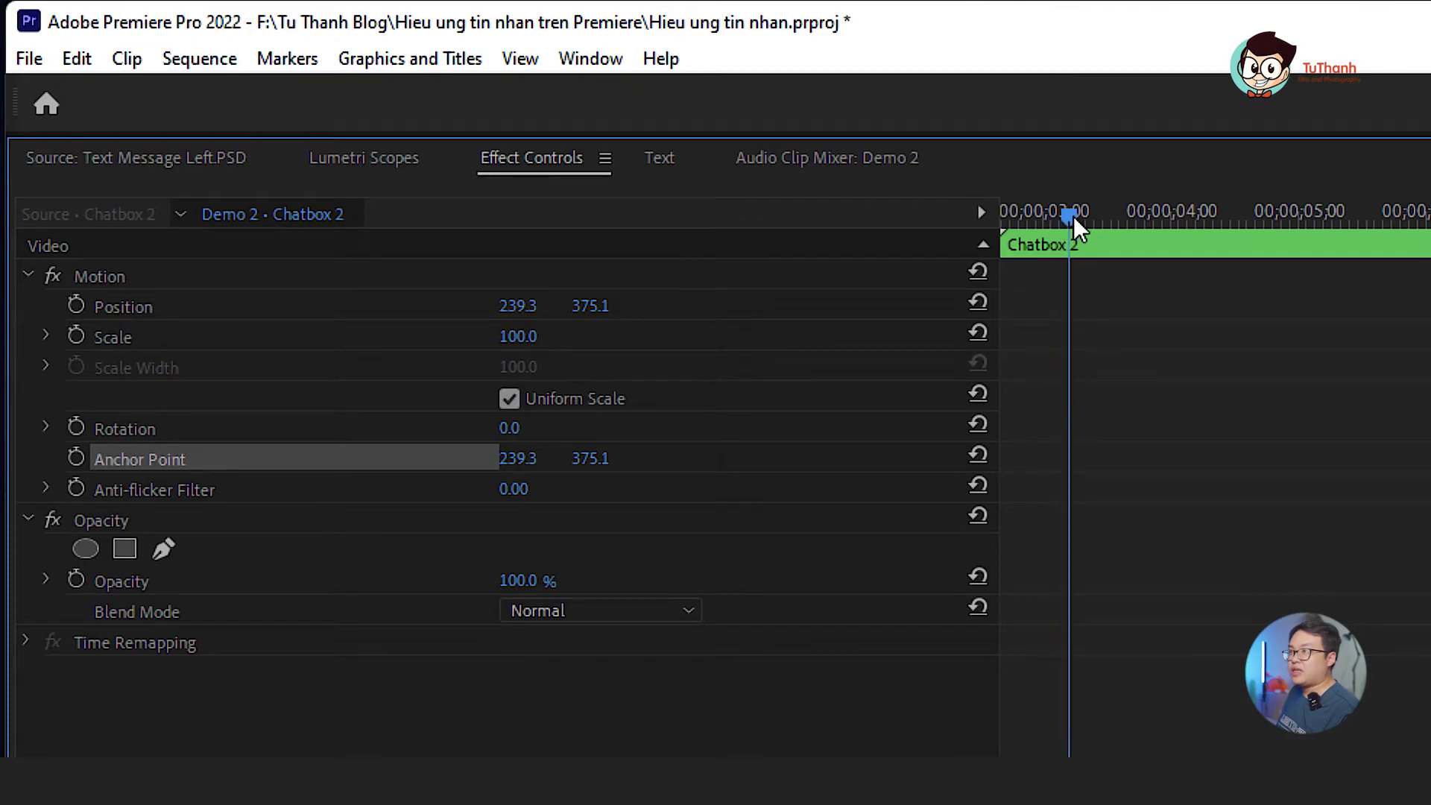
left_click(76, 336)
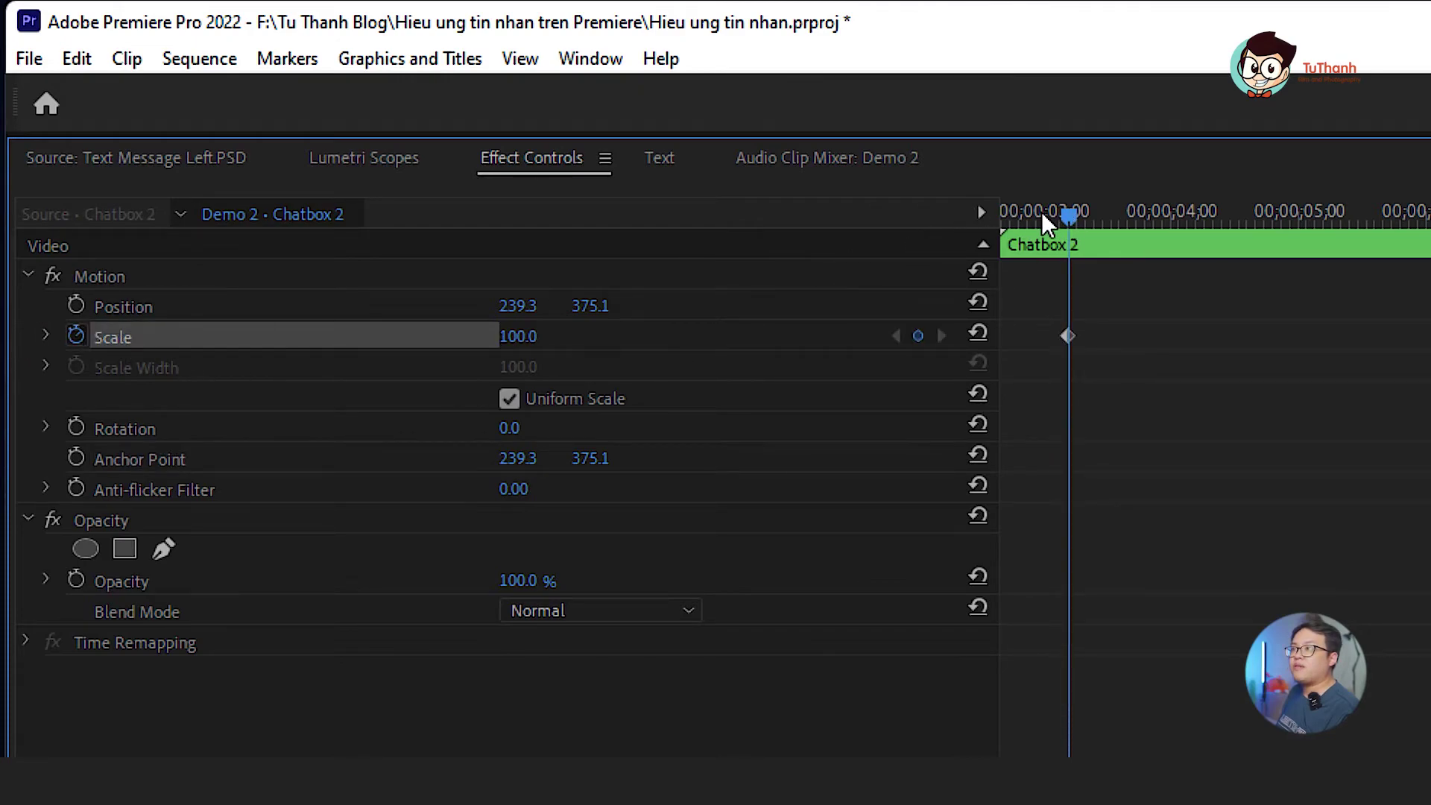
left_click(1004, 212)
left_click(514, 339)
type("0")
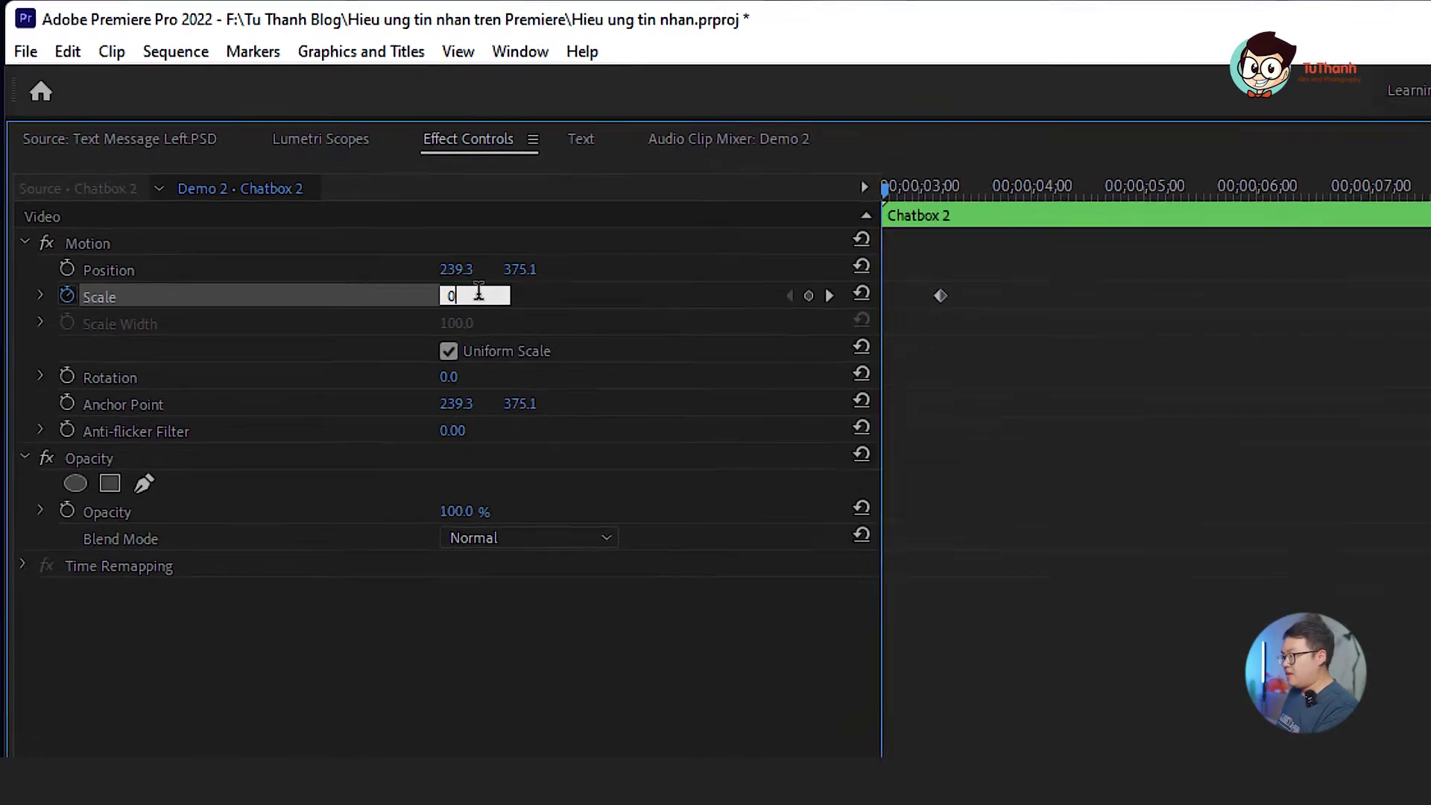
key("Return")
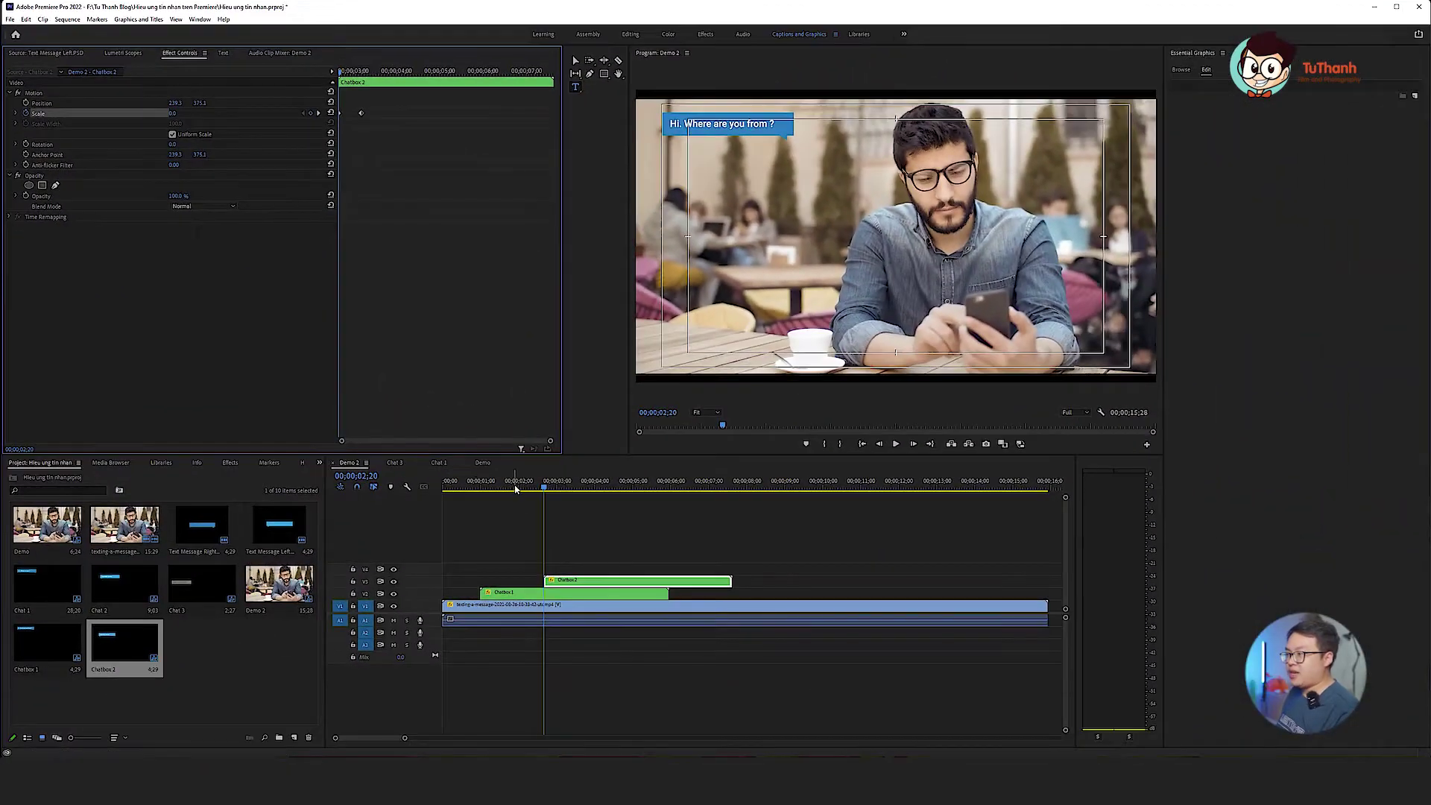
- Play Demo 2 from the start and scrub to preview the second bubble popping in
left_click(850, 605)
key("Home")
key("space")
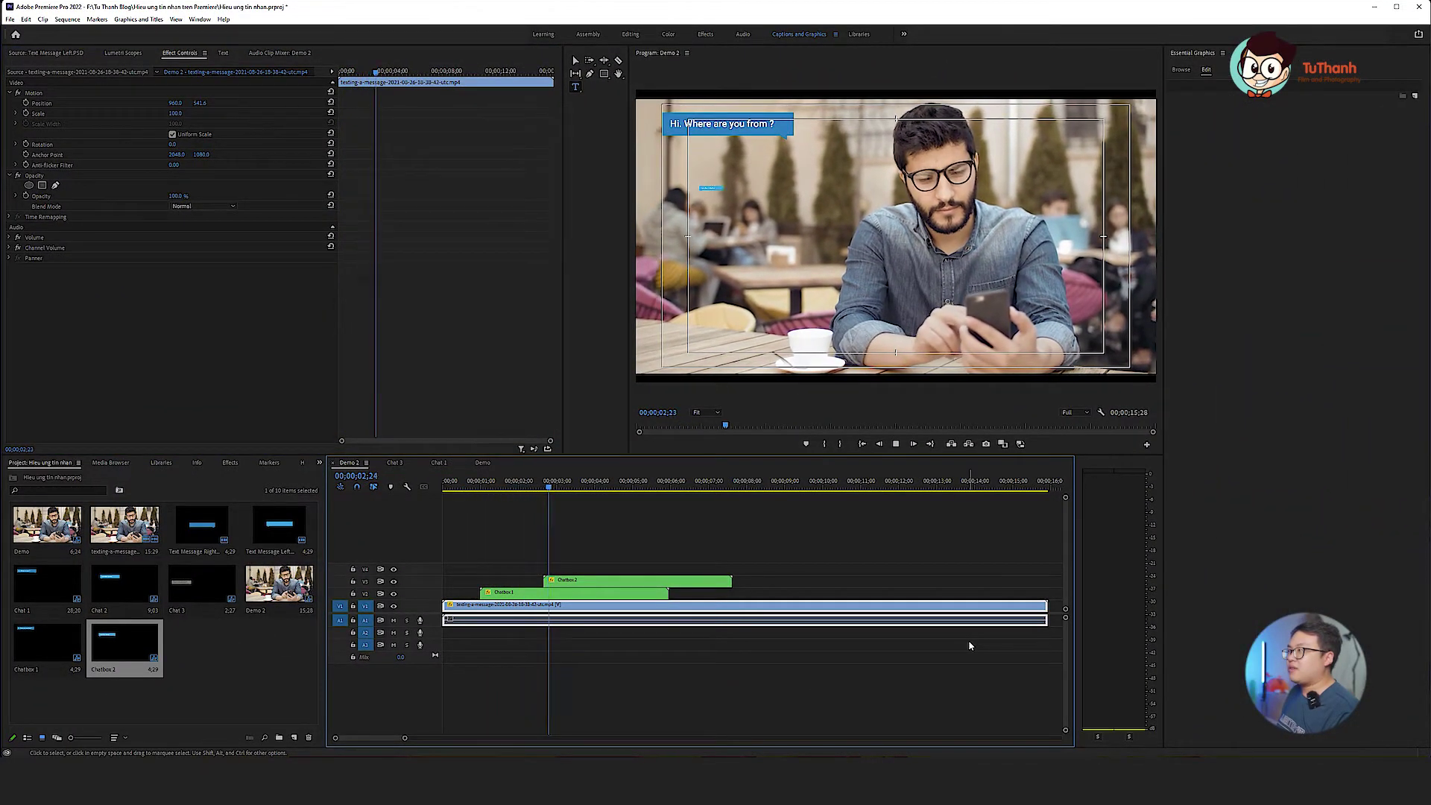
key("space")
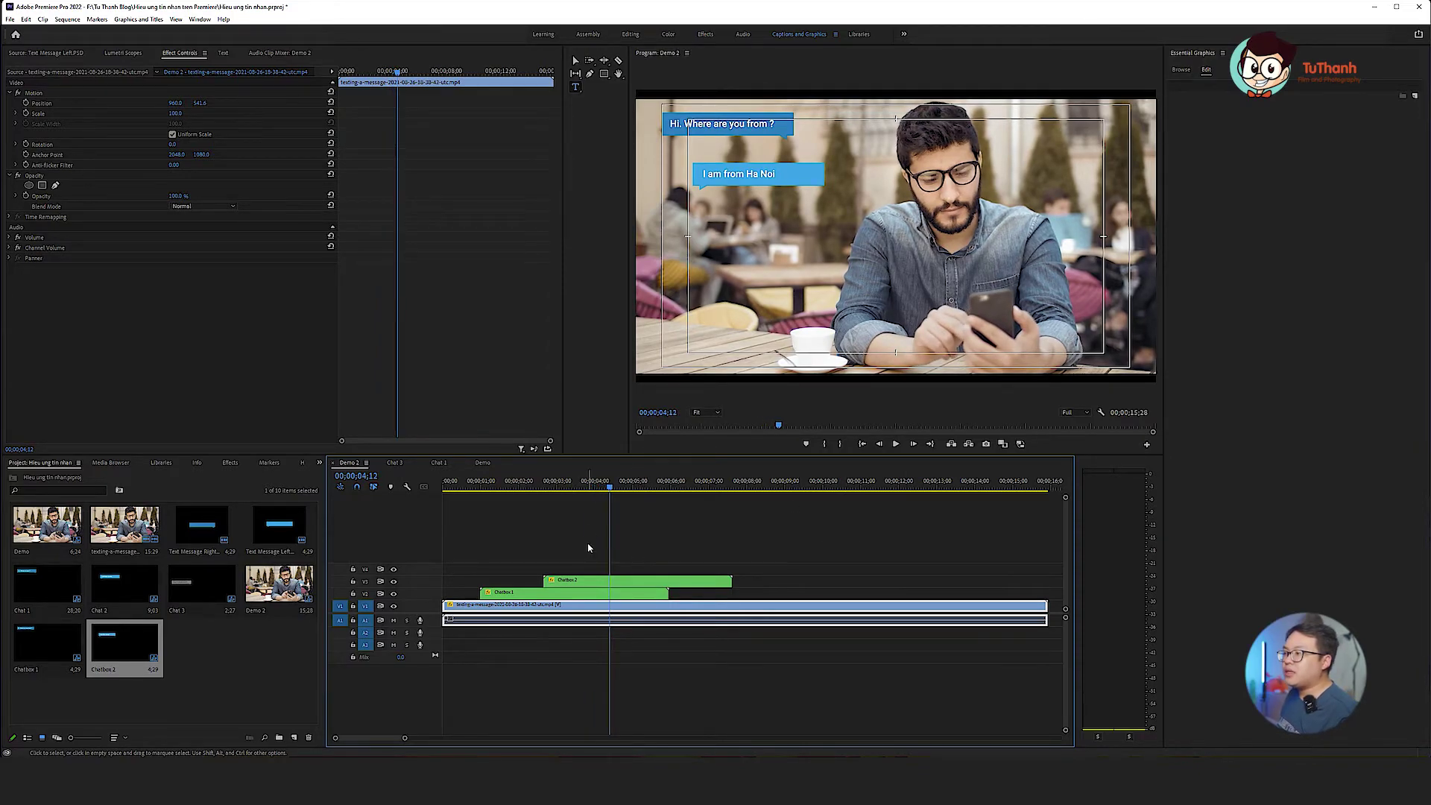
left_click(561, 488)
left_click_drag(562, 489, 586, 489)
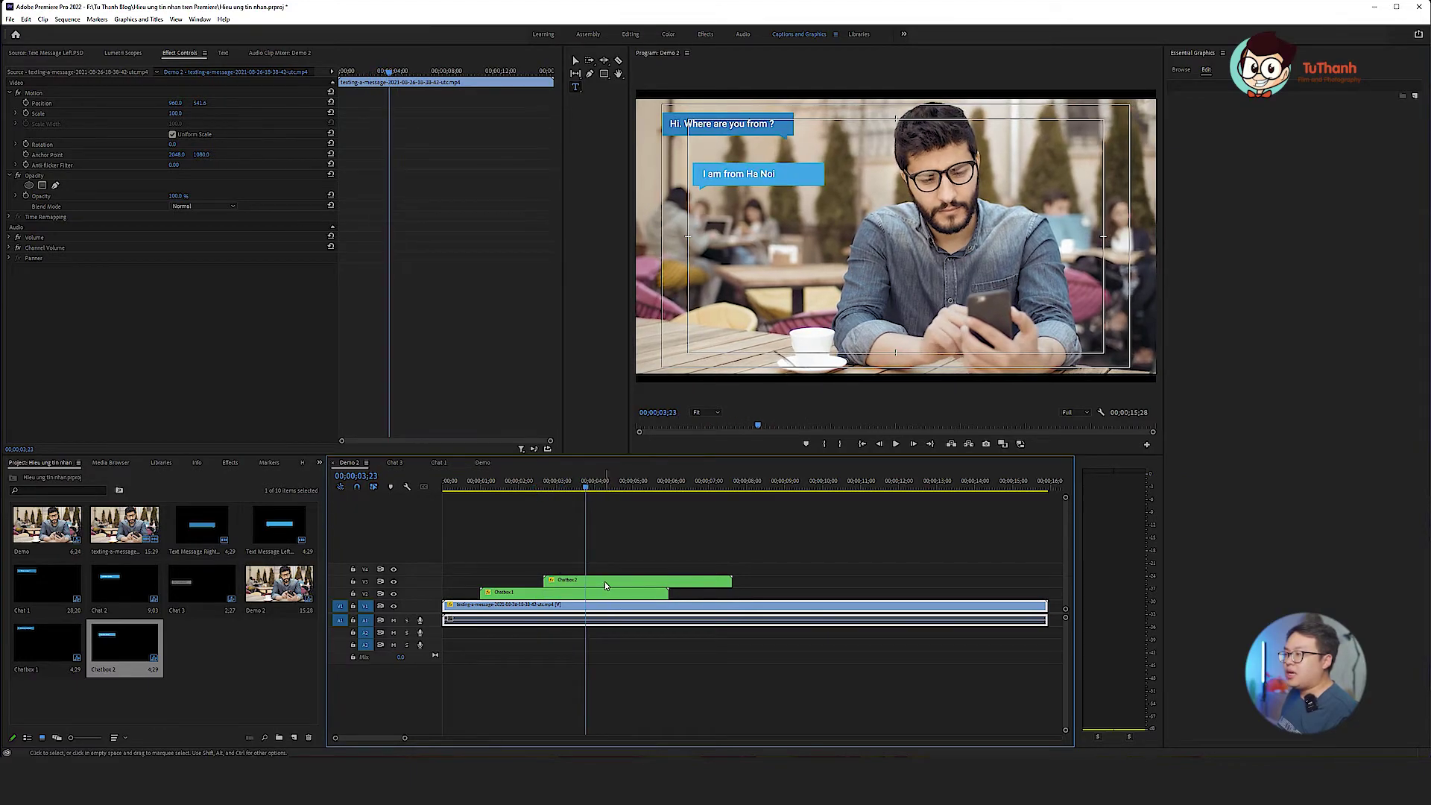
left_click(606, 583)
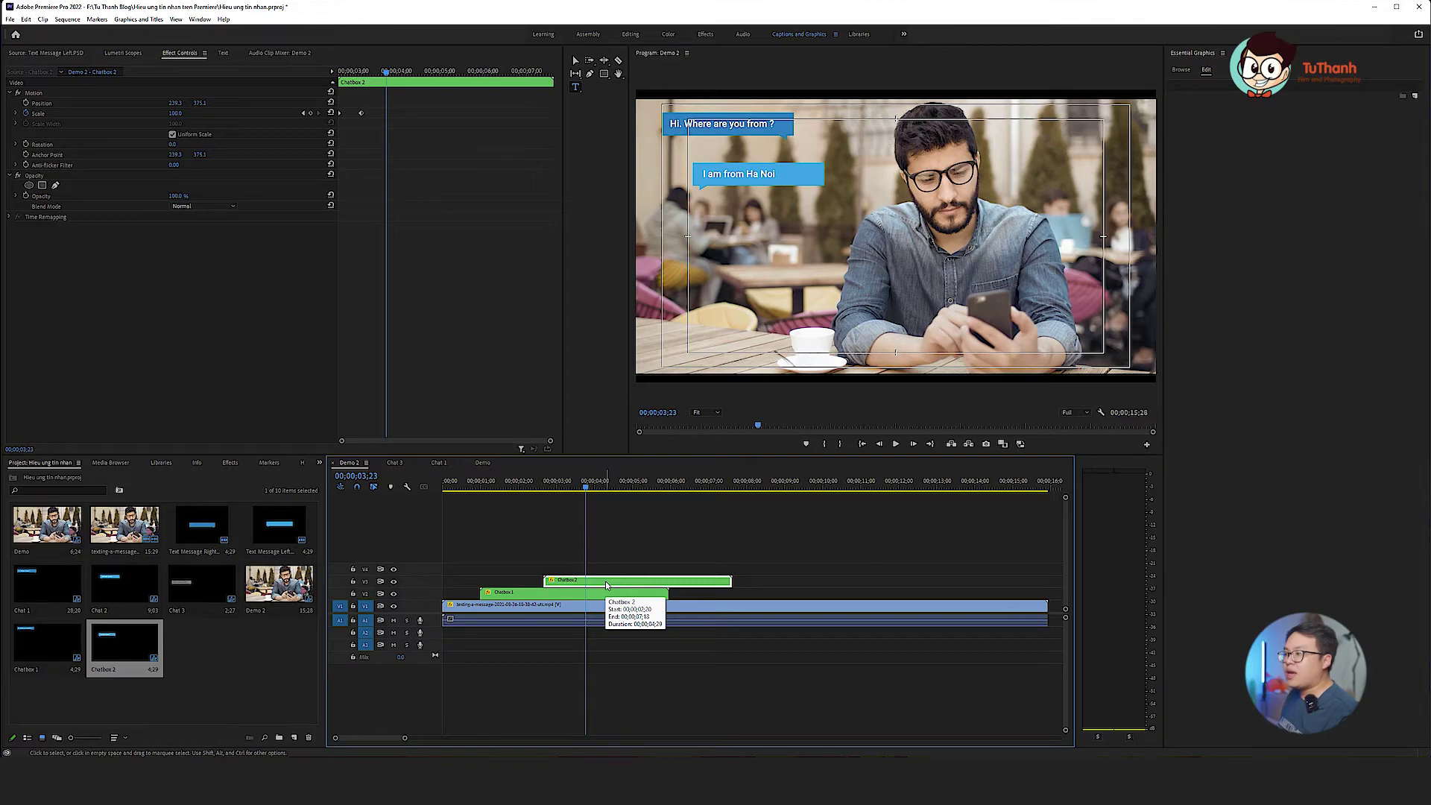
- Inside the Chatbox 2 sequence, apply the Tint effect to Text Message Left.PSD
double_click(606, 584)
mouse_move(484, 489)
left_mouse_down()
mouse_move(460, 490)
mouse_move(502, 495)
left_mouse_up()
left_click(229, 463)
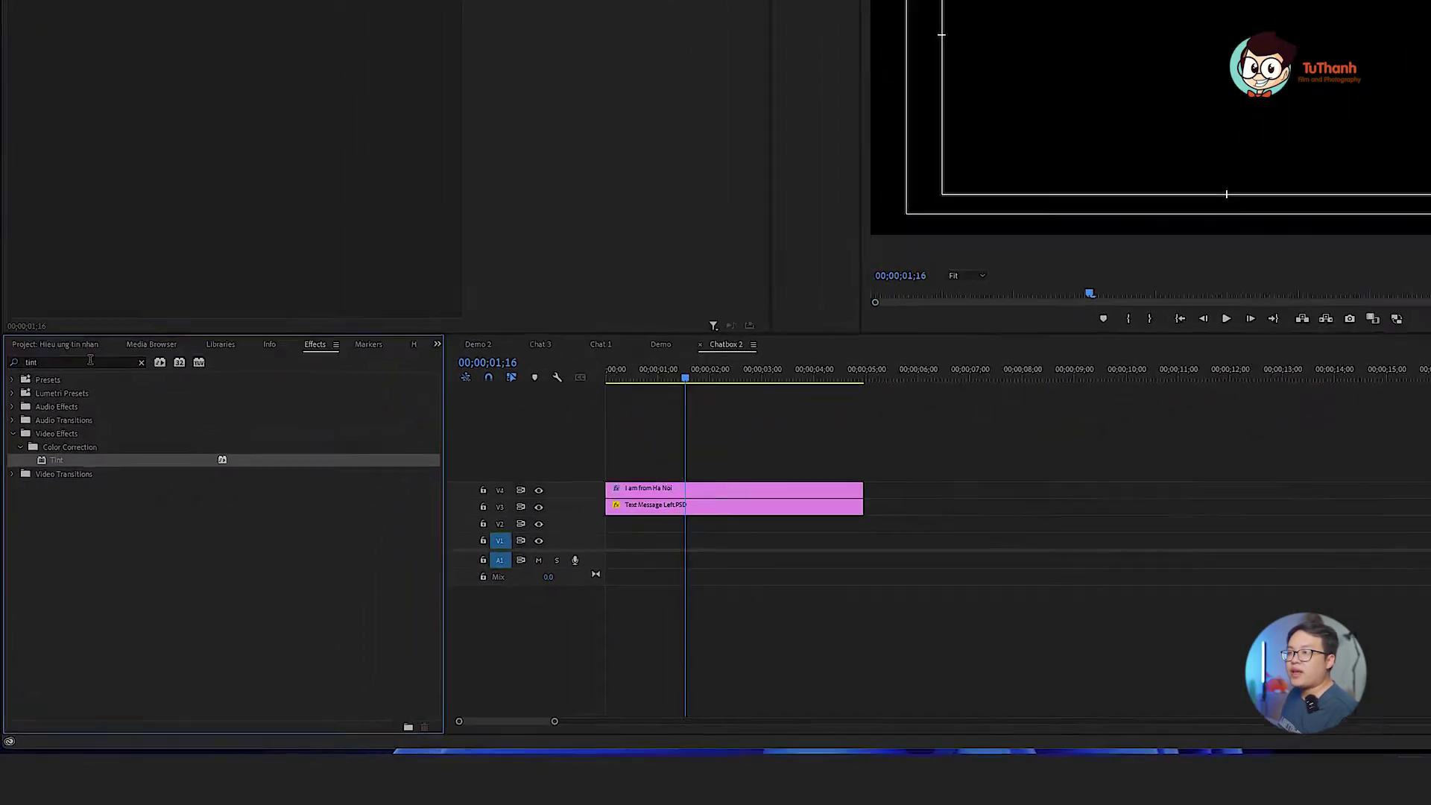
left_click(7, 475)
type("tin")
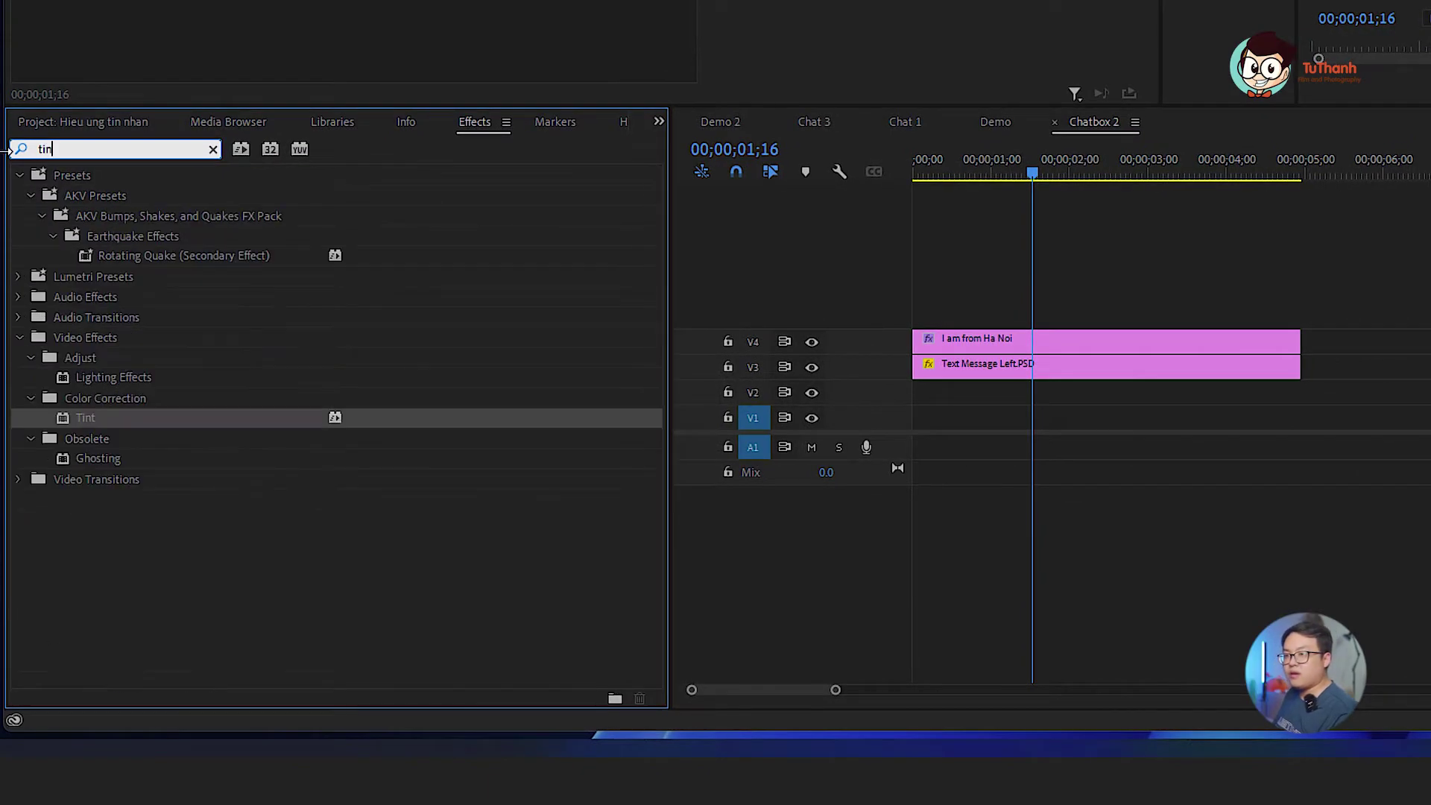
type("t")
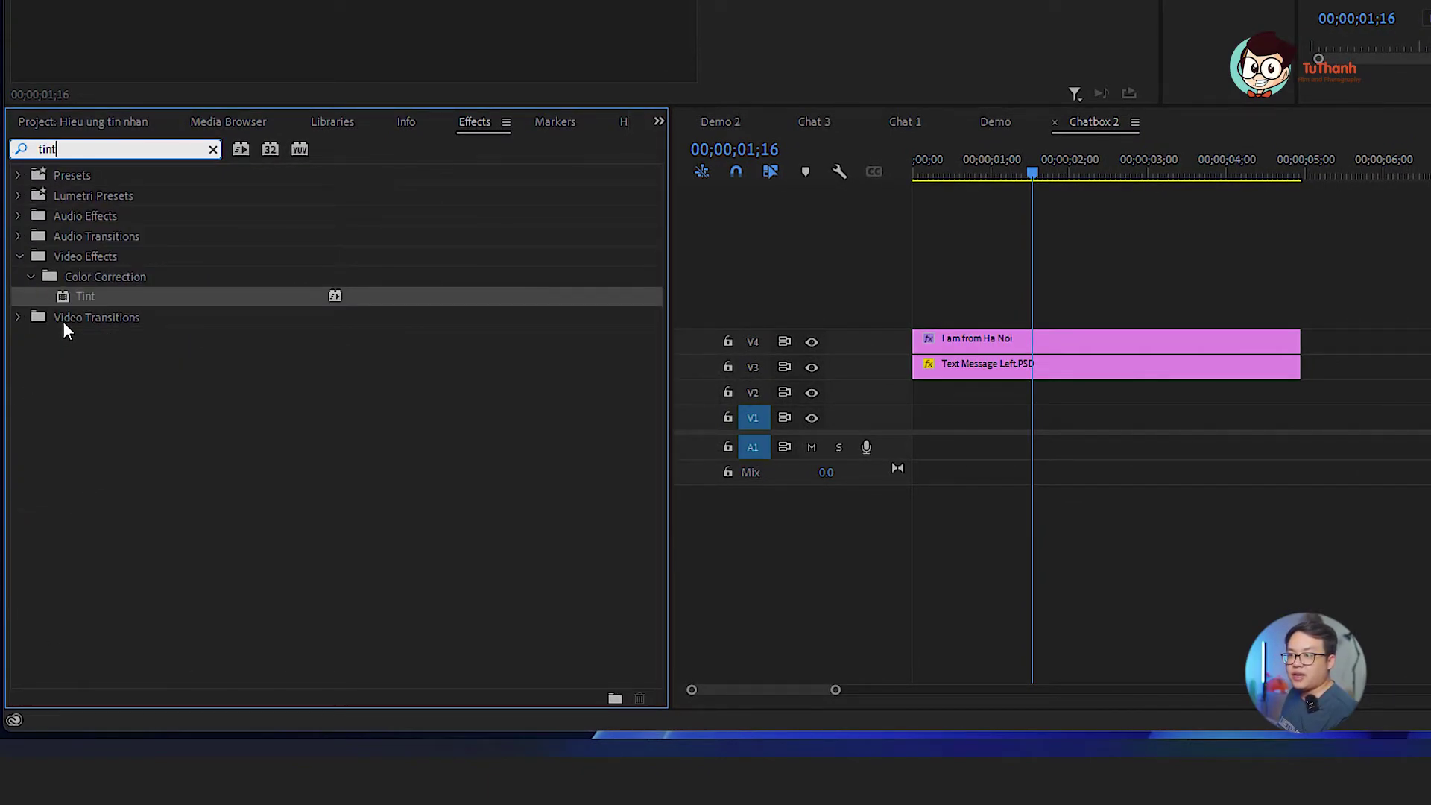
left_click_drag(62, 308, 1141, 369)
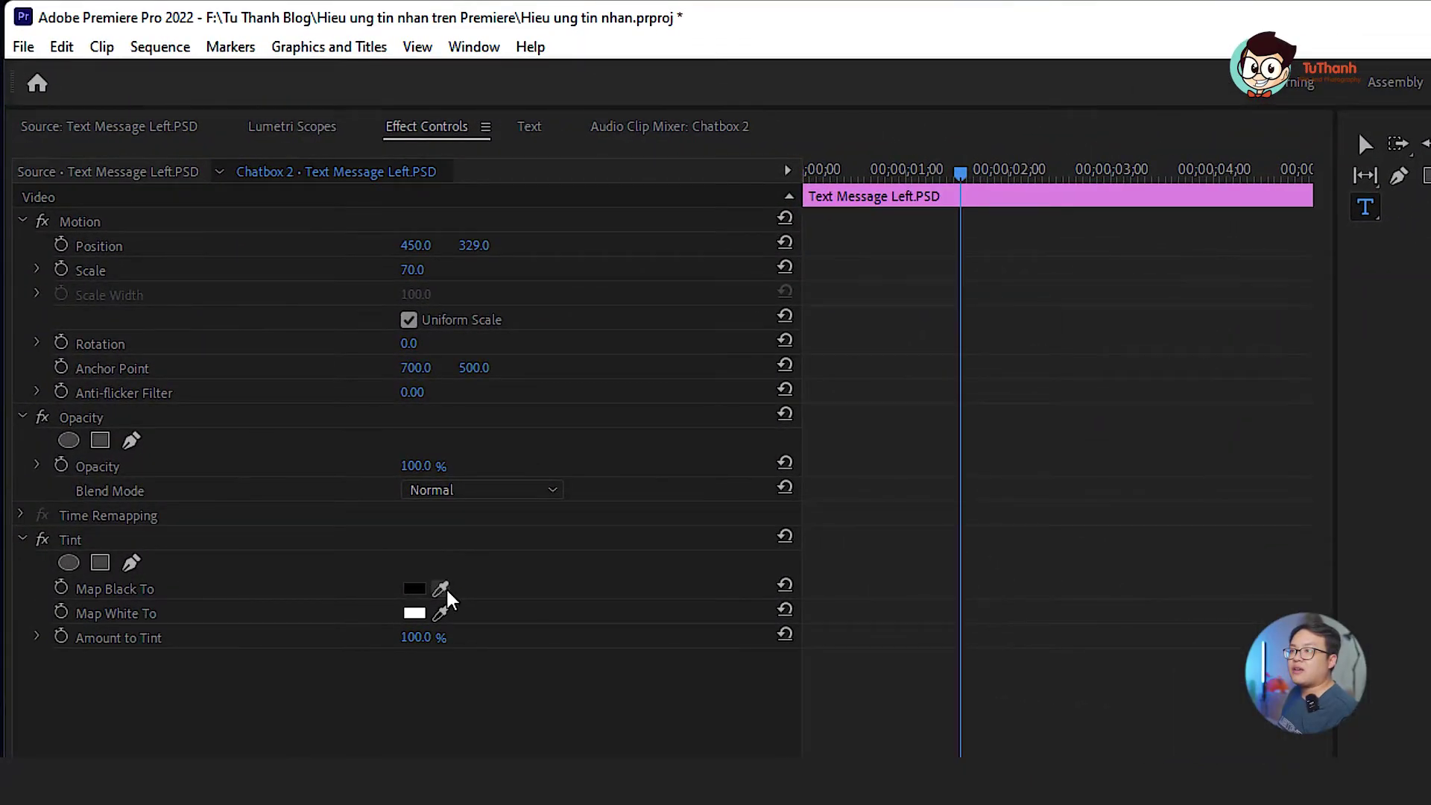
- Set both Tint colours, Map Black To and Map White To, to red
left_click(414, 589)
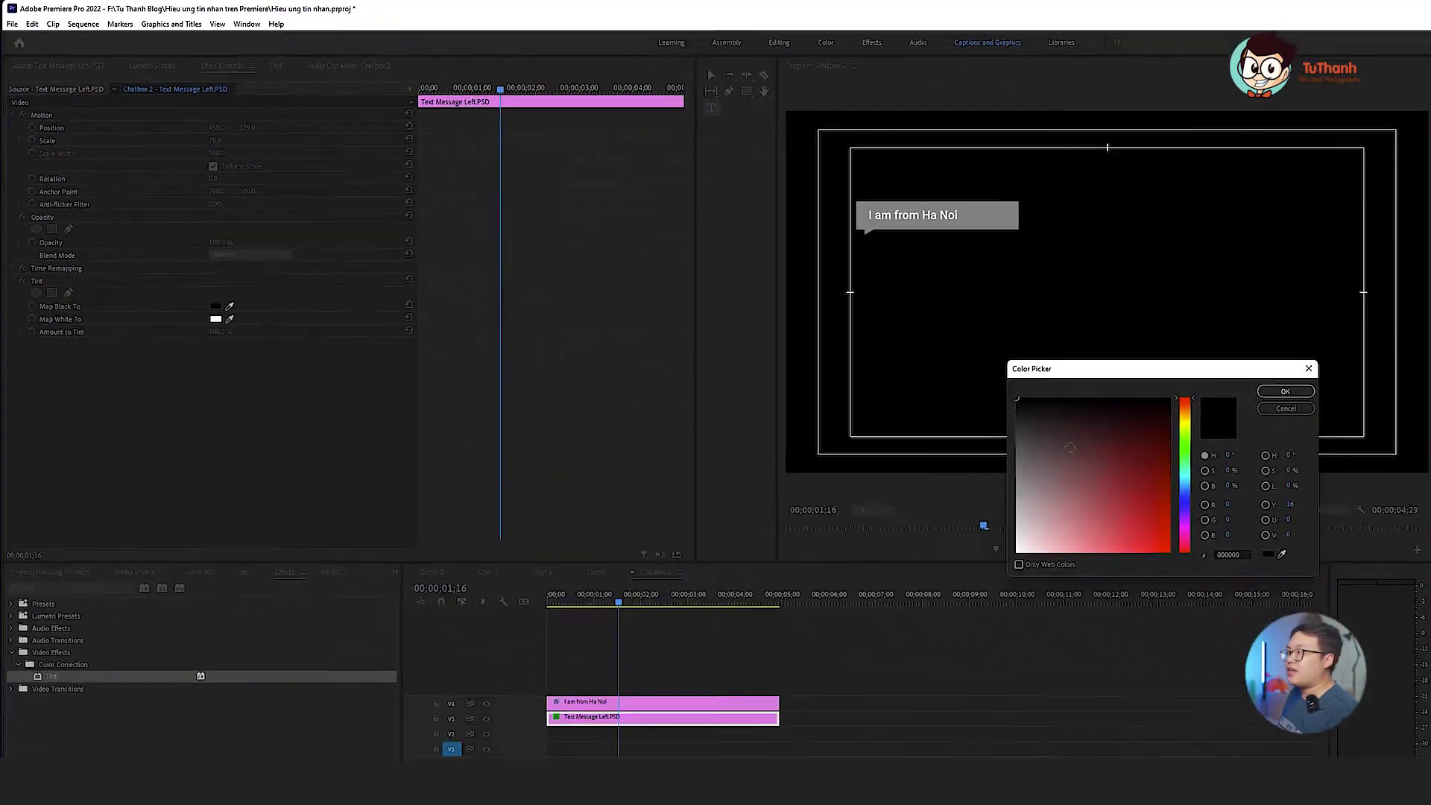
left_click(1019, 550)
left_click(1286, 392)
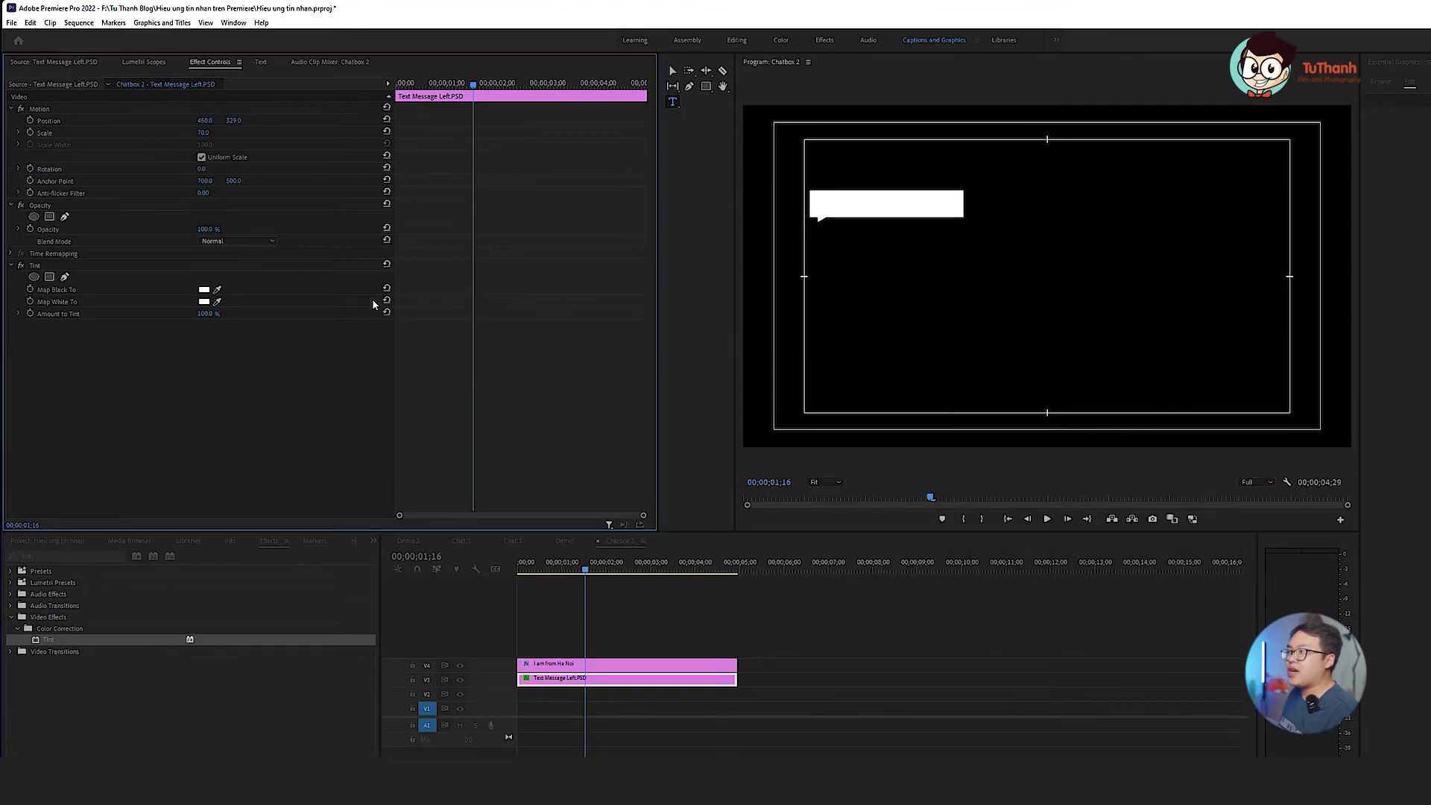
left_click(203, 302)
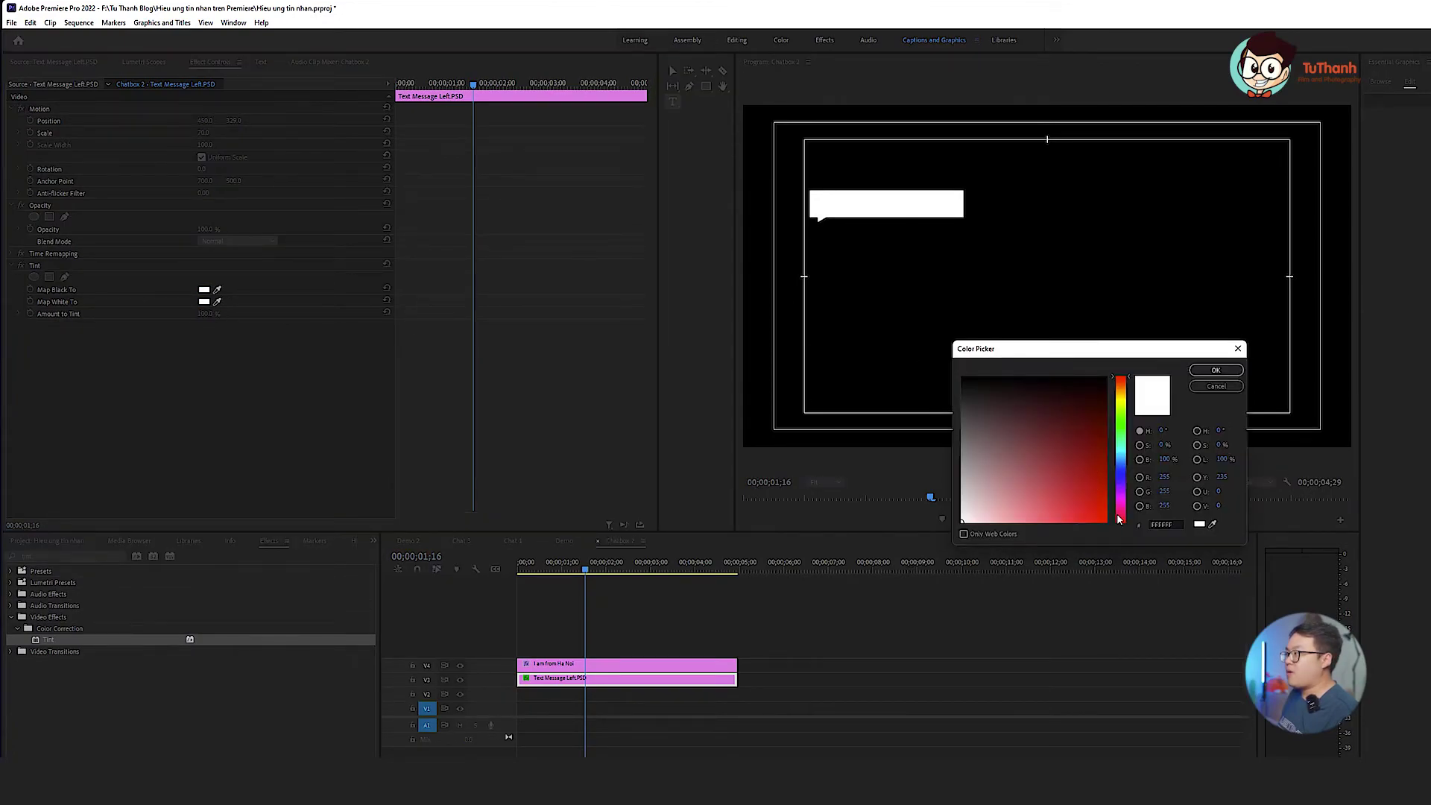
left_click(1094, 503)
left_click(1216, 371)
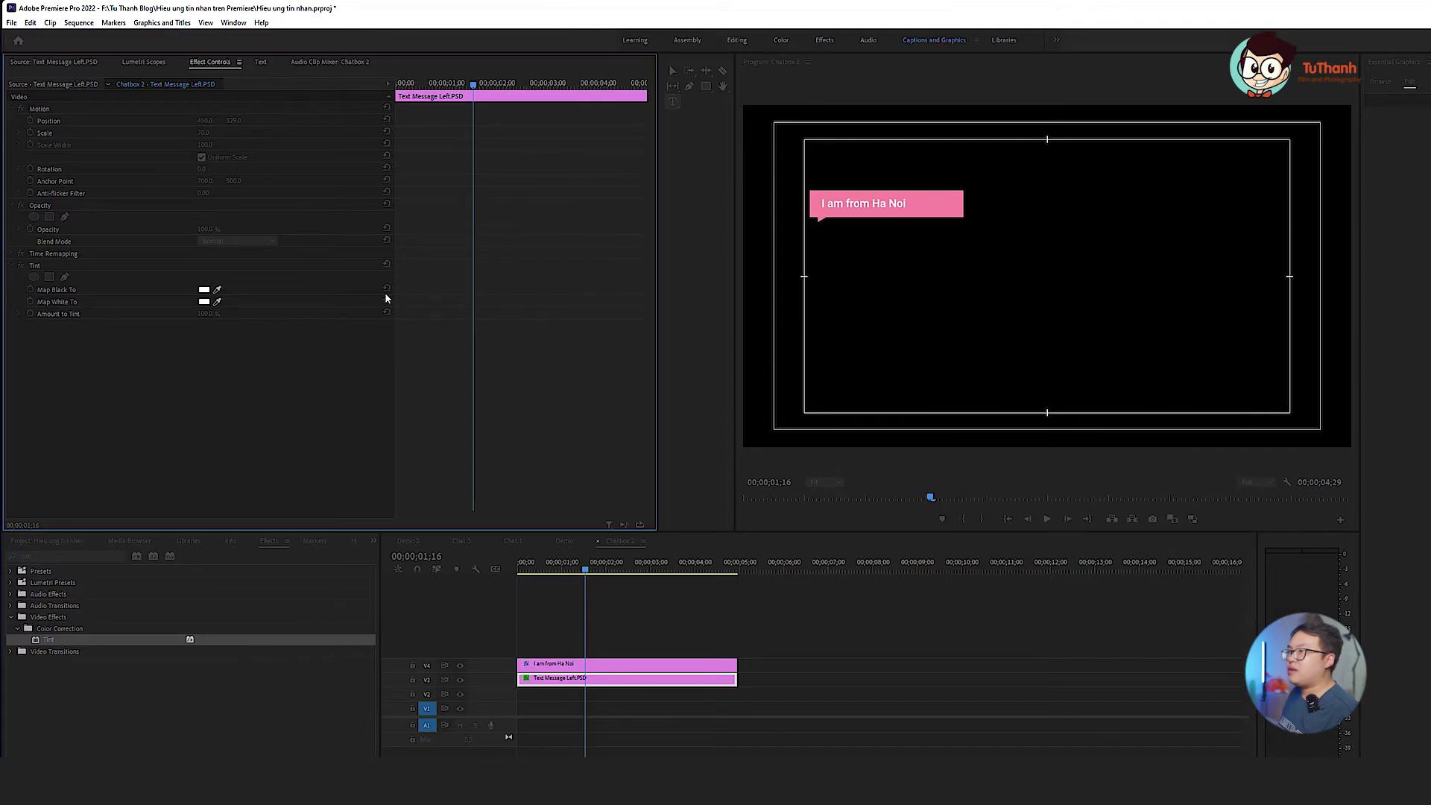
left_click(203, 302)
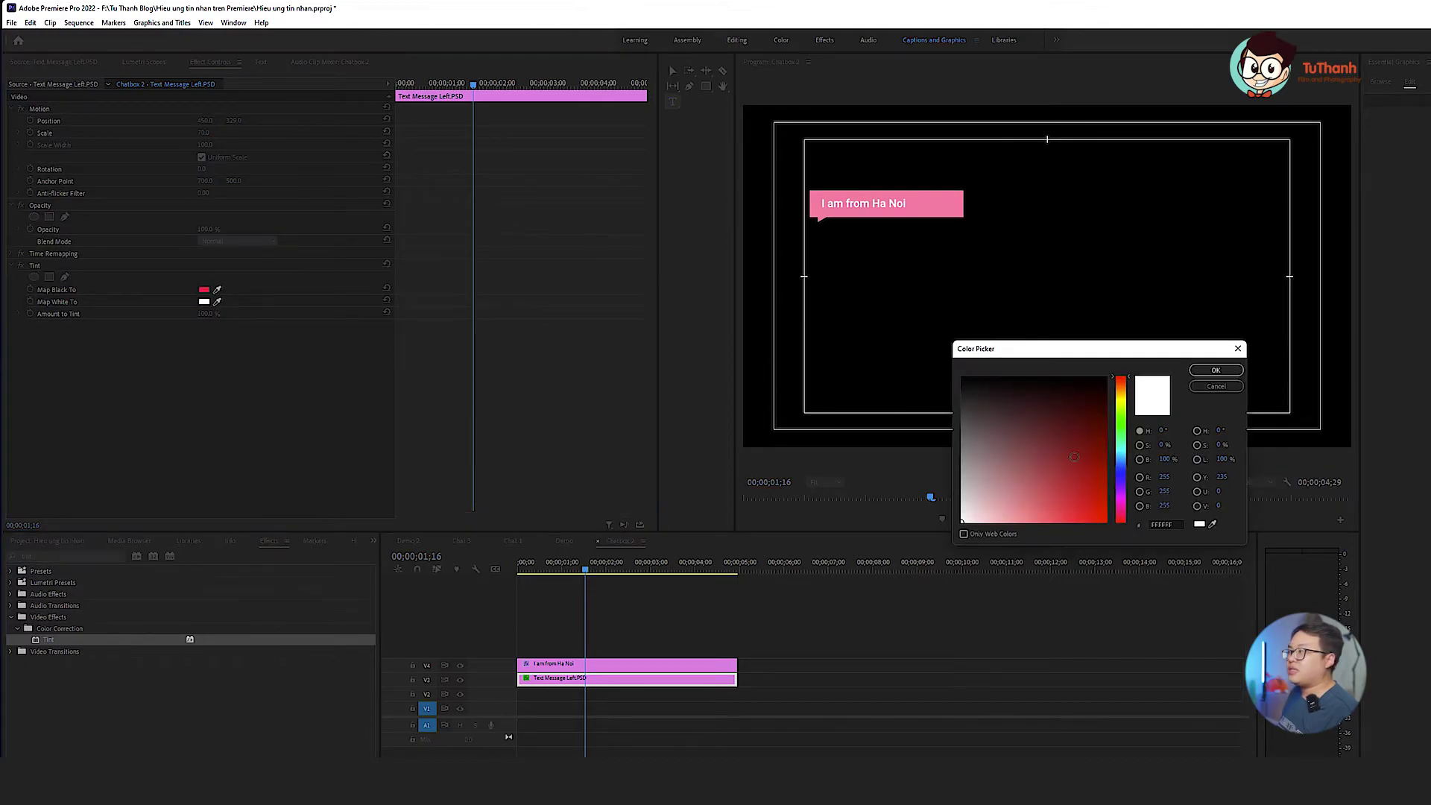
left_click(1111, 379)
left_click(1216, 370)
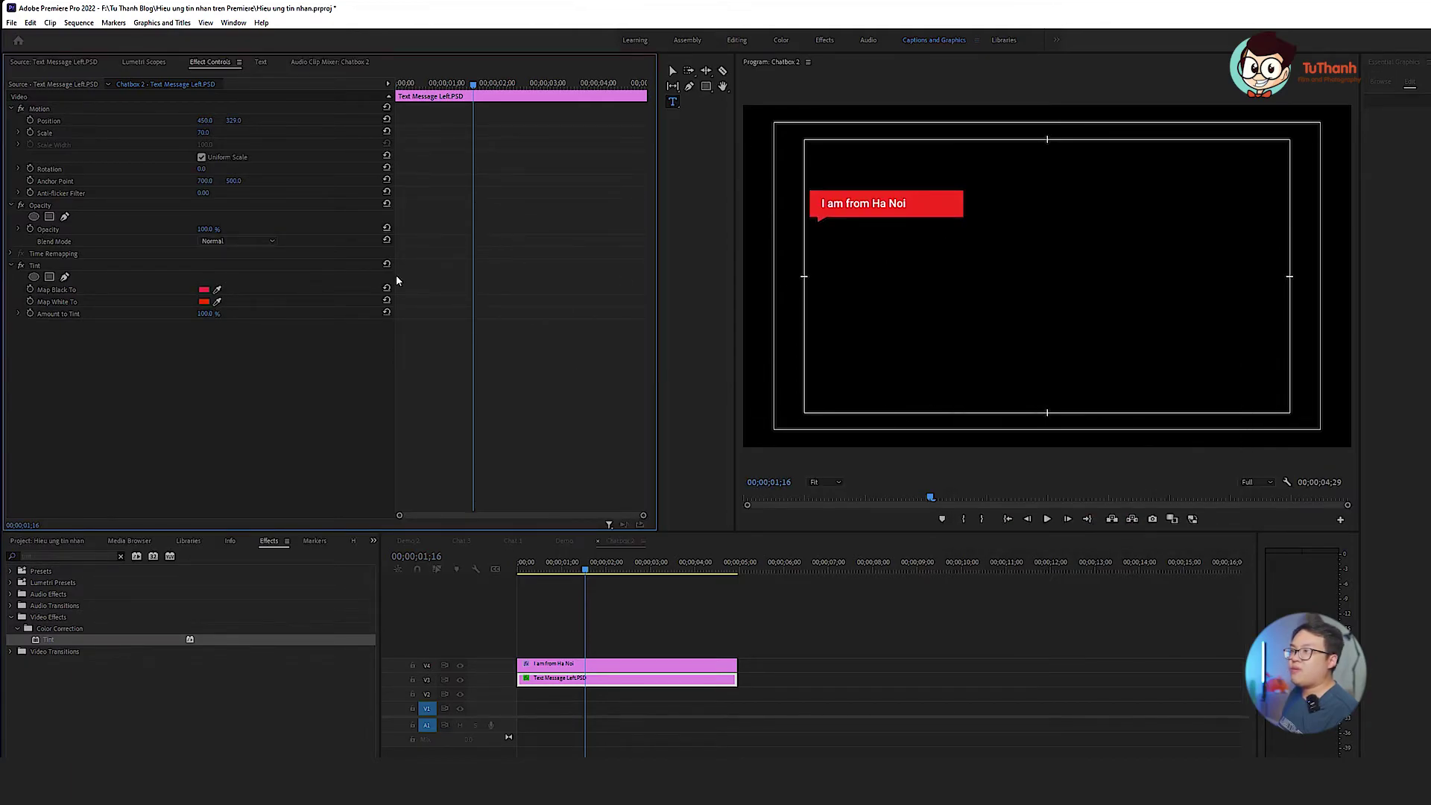
- Check the red bubble across the Demo, Demo 2 and Chatbox 2 sequences
left_click(580, 570)
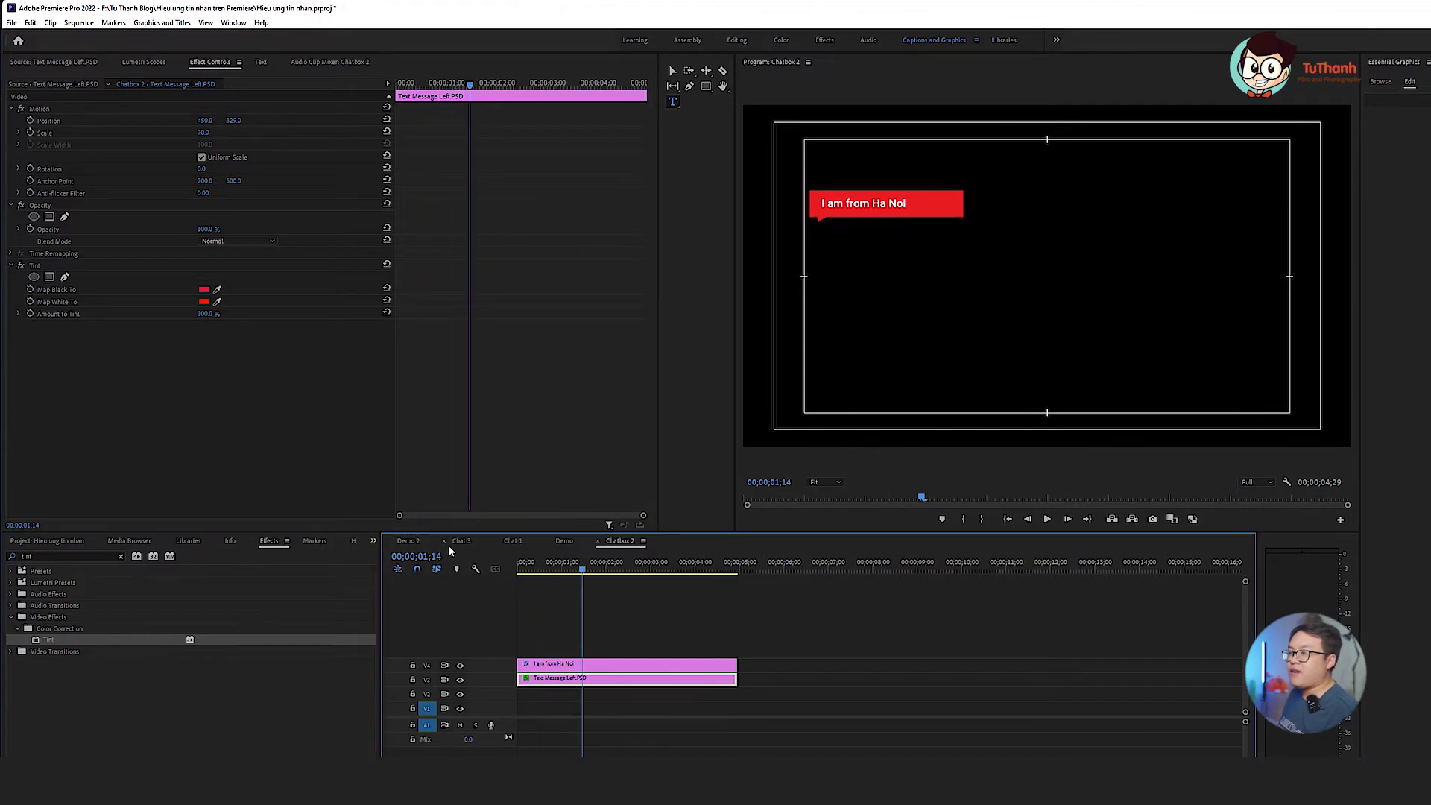
left_click(563, 541)
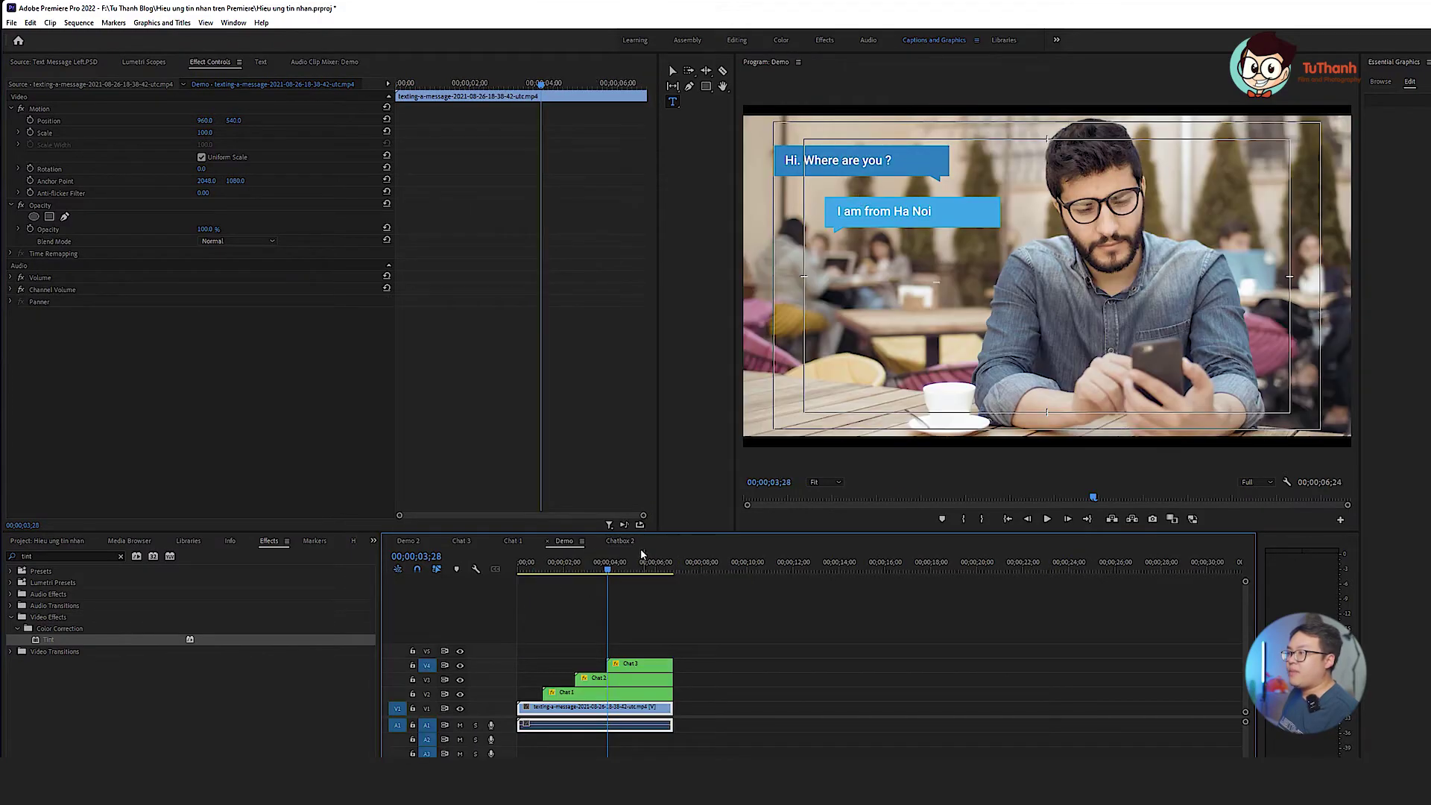
left_click(408, 542)
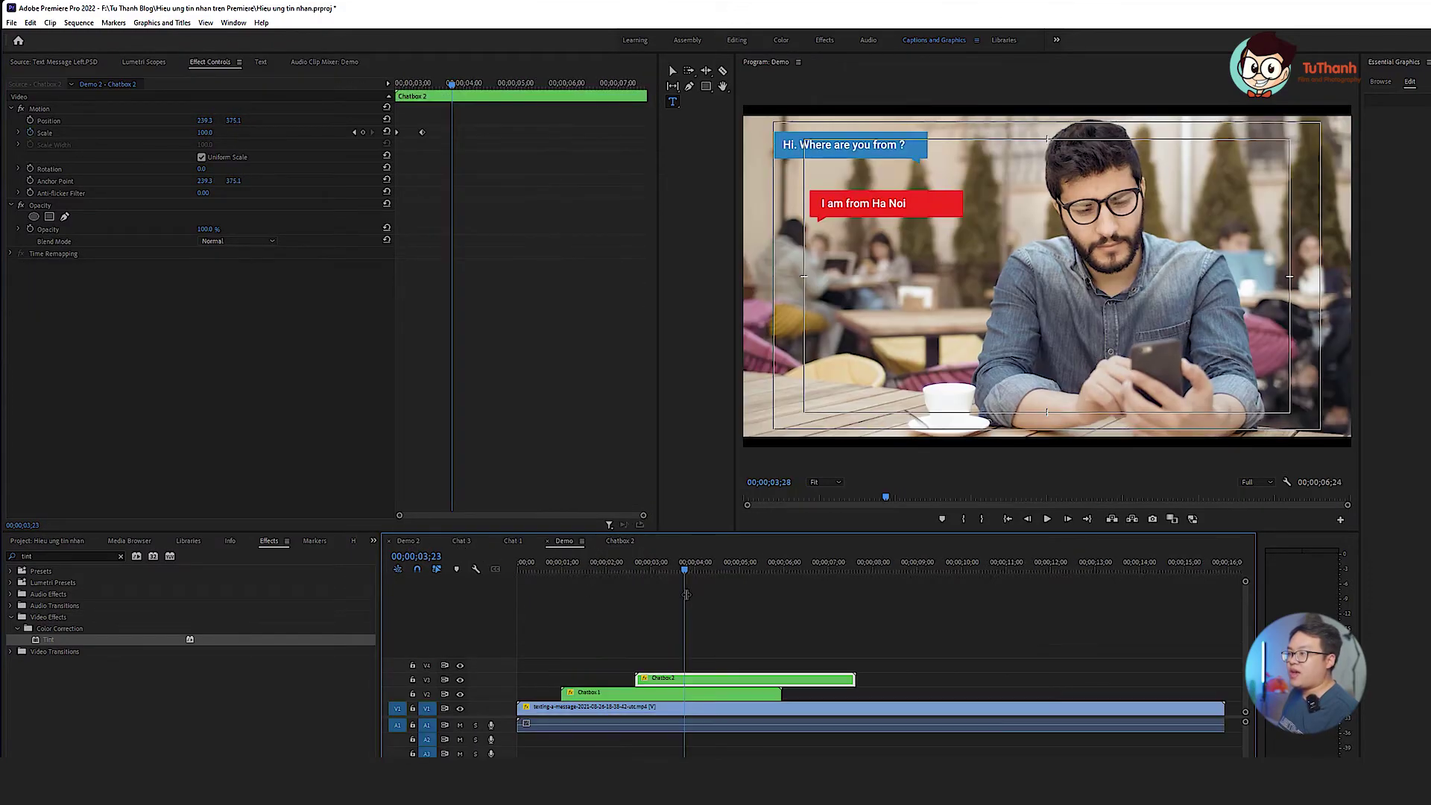
left_click(620, 541)
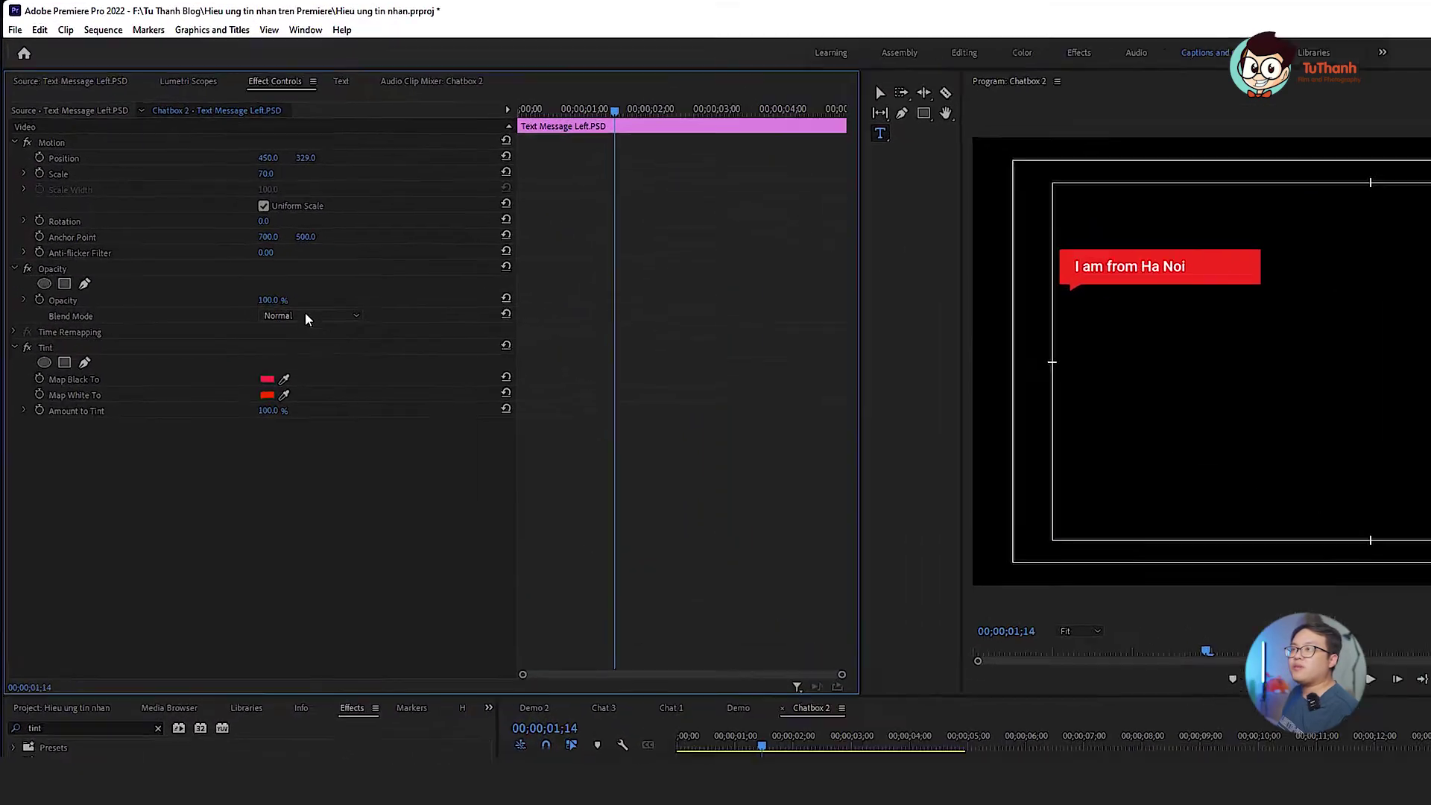
- Set the red bubble's Opacity to 50% and play Demo 2 to preview it
left_click(214, 229)
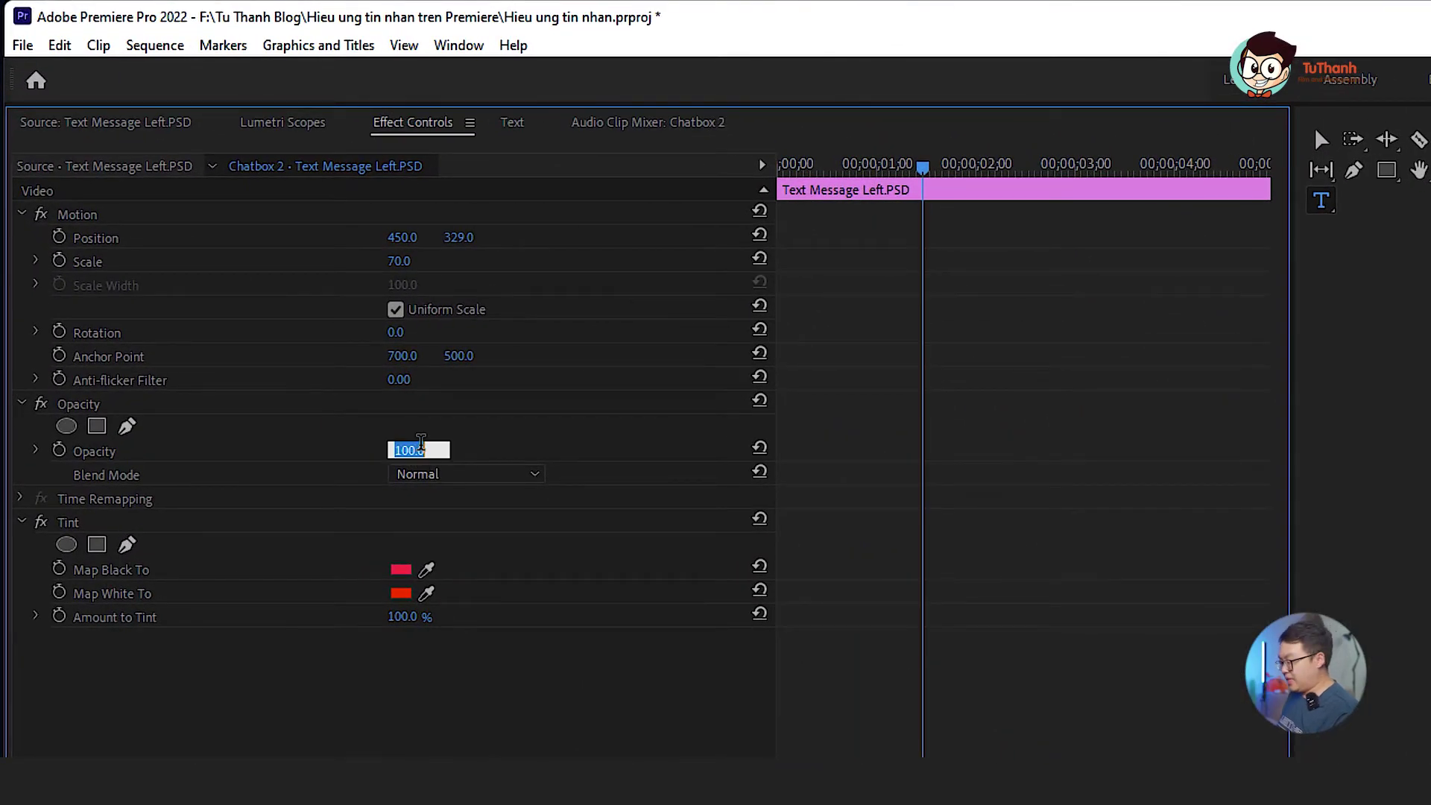
type("50")
key("Return")
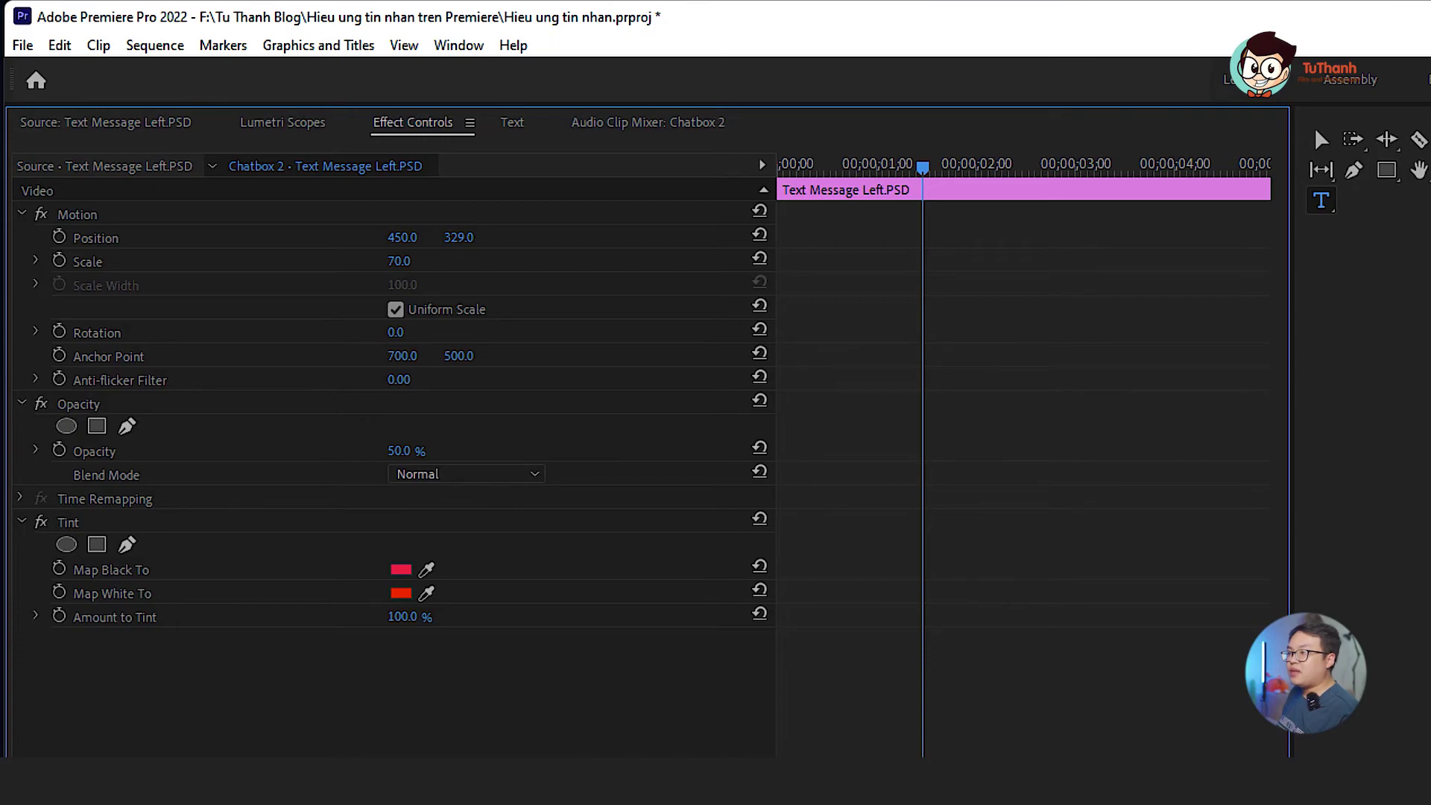
left_click(366, 484)
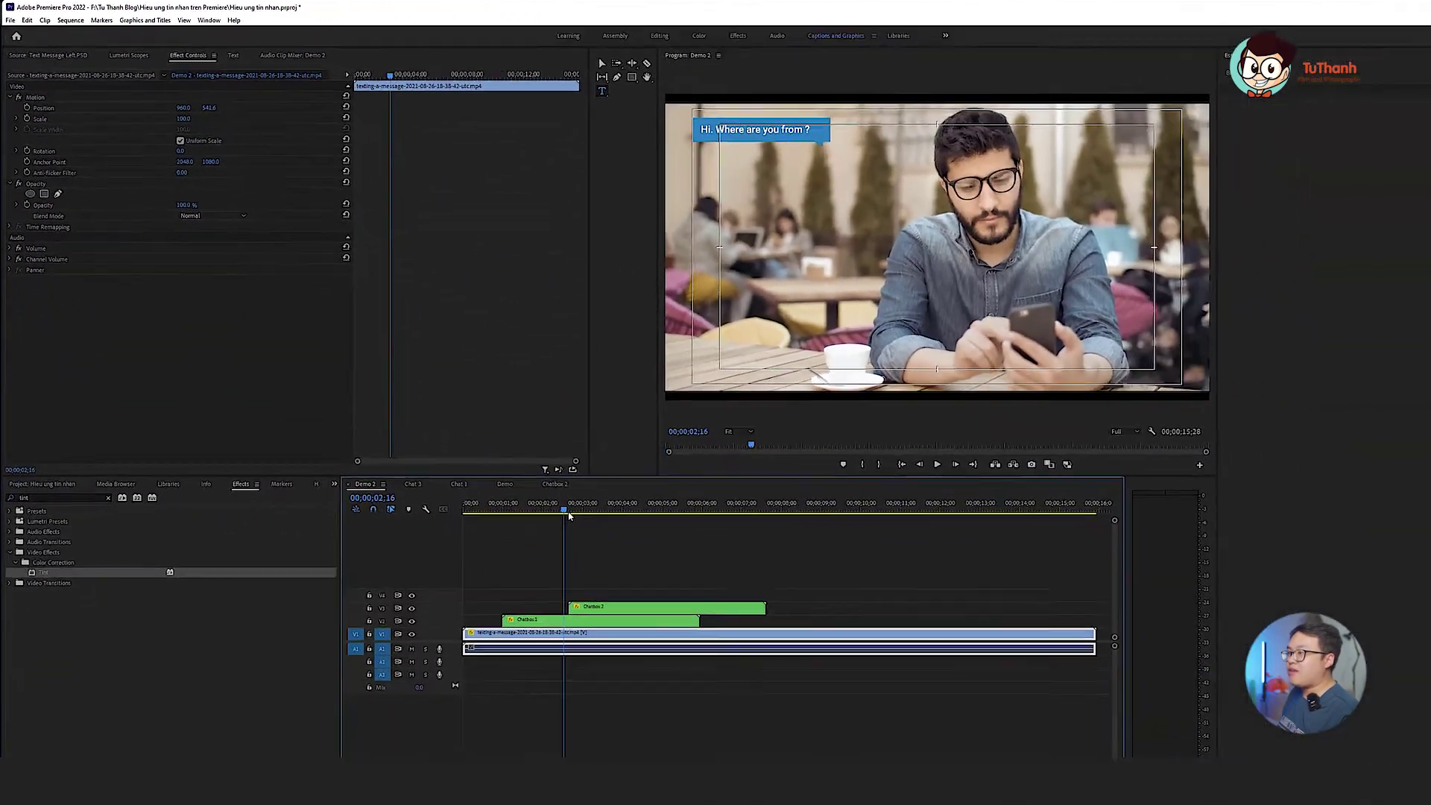
key("space")
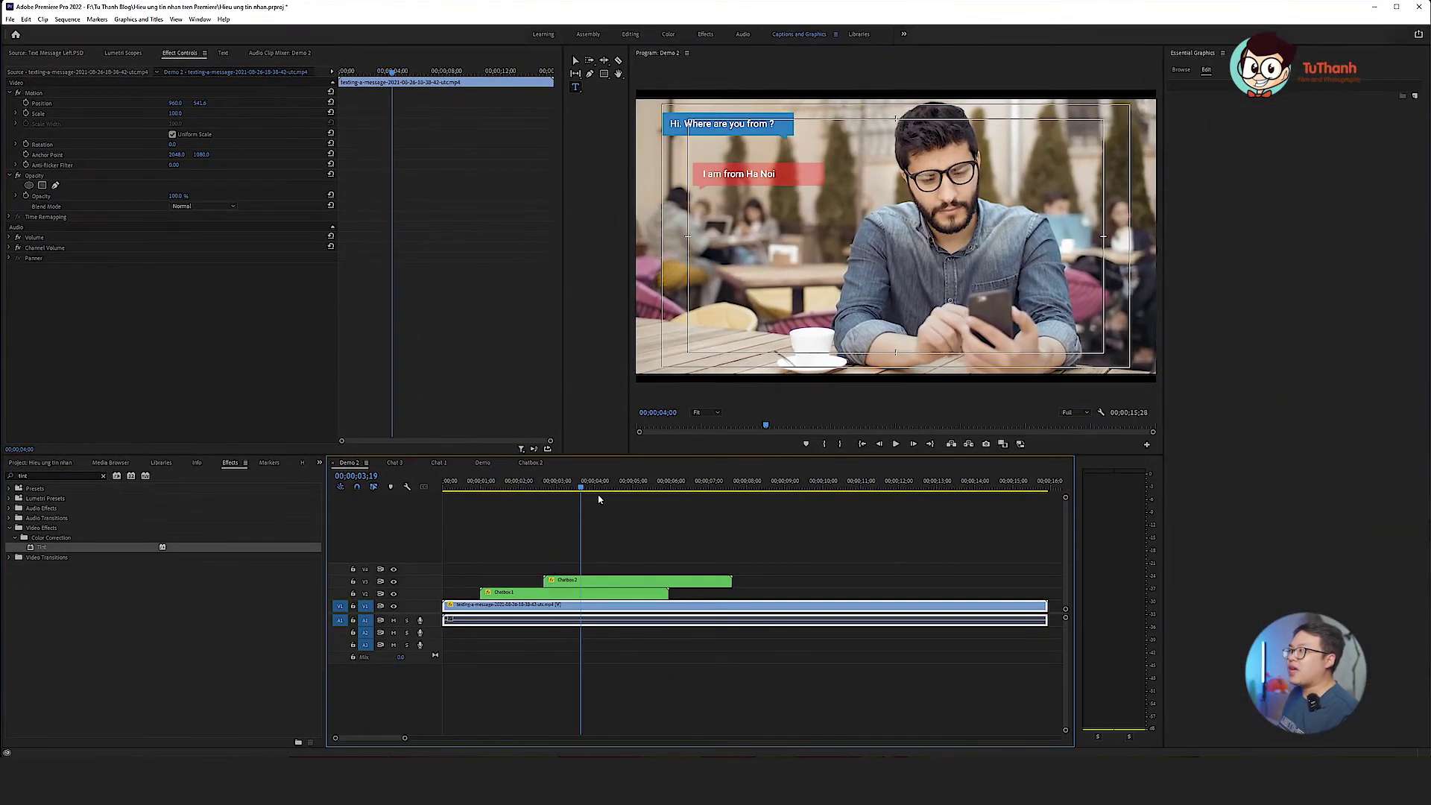